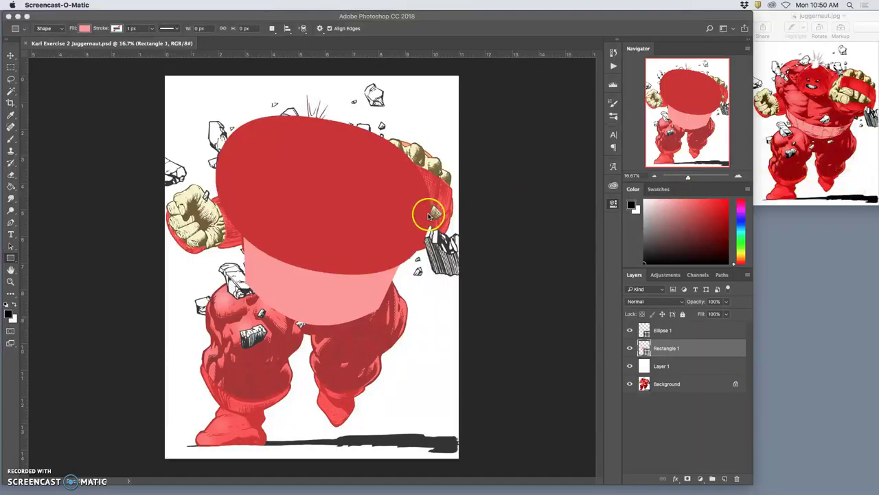
Toggle the Background layer's visibility to compare the ellipse and rectangle shapes with the reference artwork
left_click(630, 383)
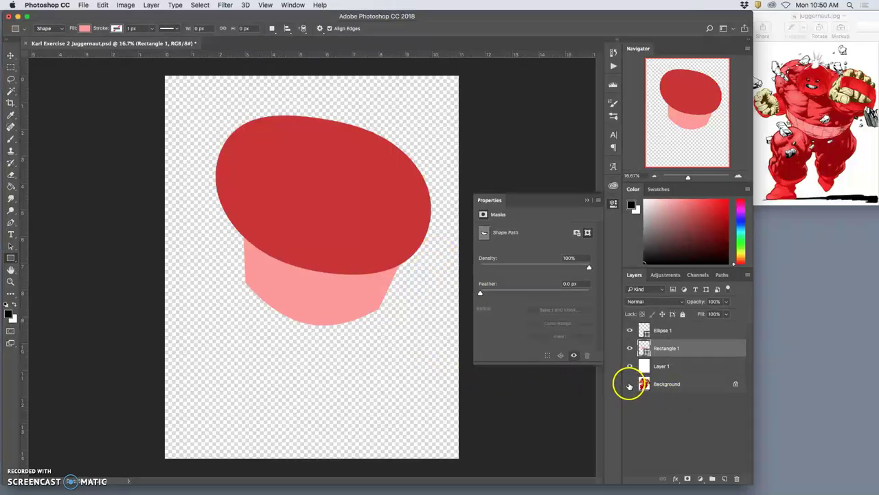
left_click(629, 383)
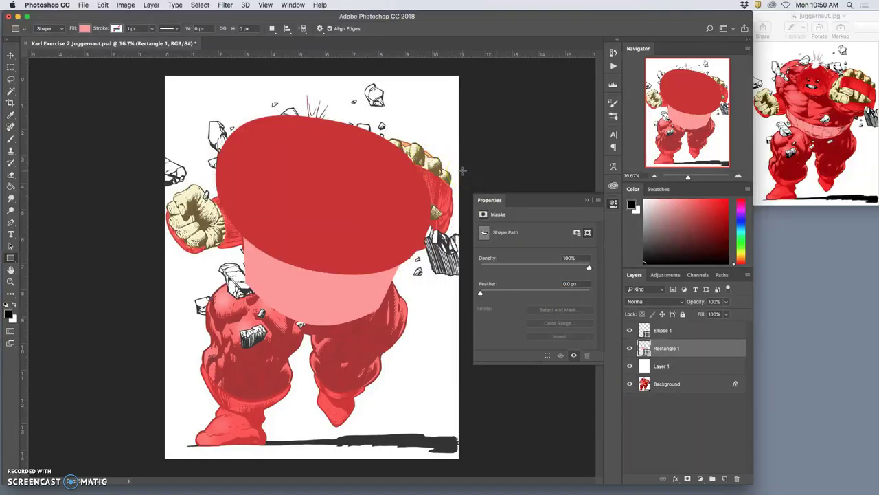
Switch to juggernaut.jpg in Preview, copy the entire image, and return to Photoshop
left_click(785, 155)
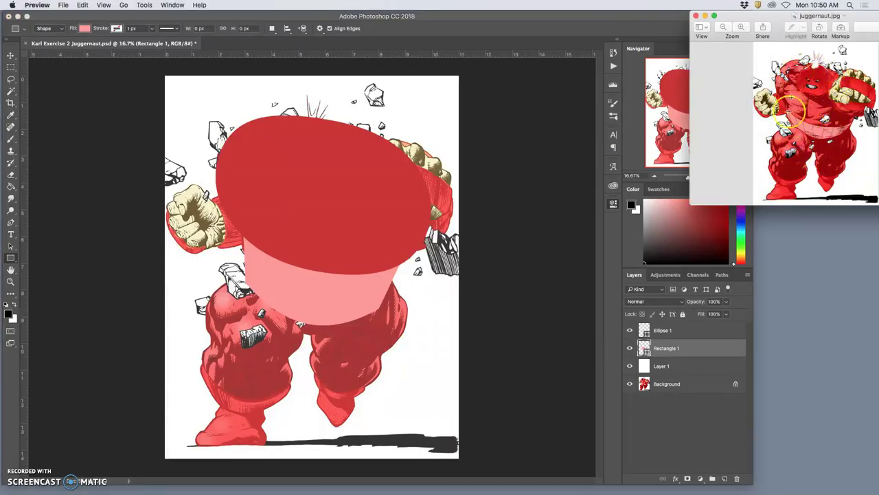
key("super+a")
left_click(359, 16)
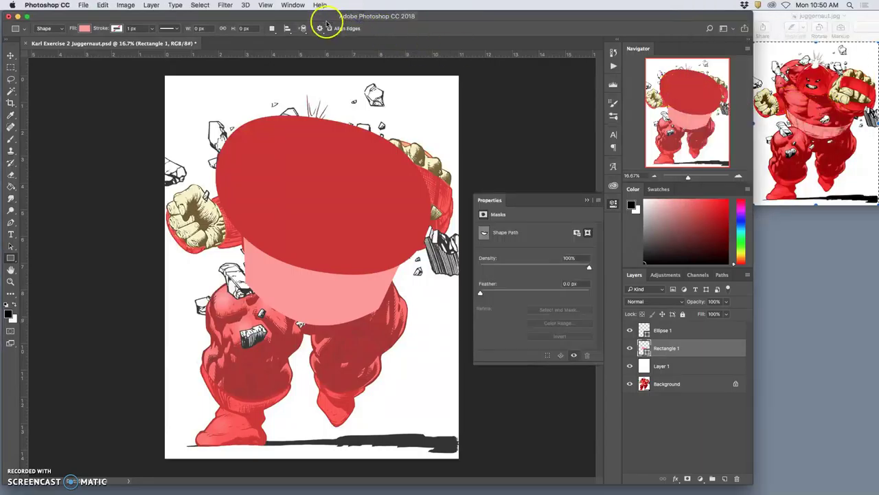
left_click(91, 7)
left_click(268, 77)
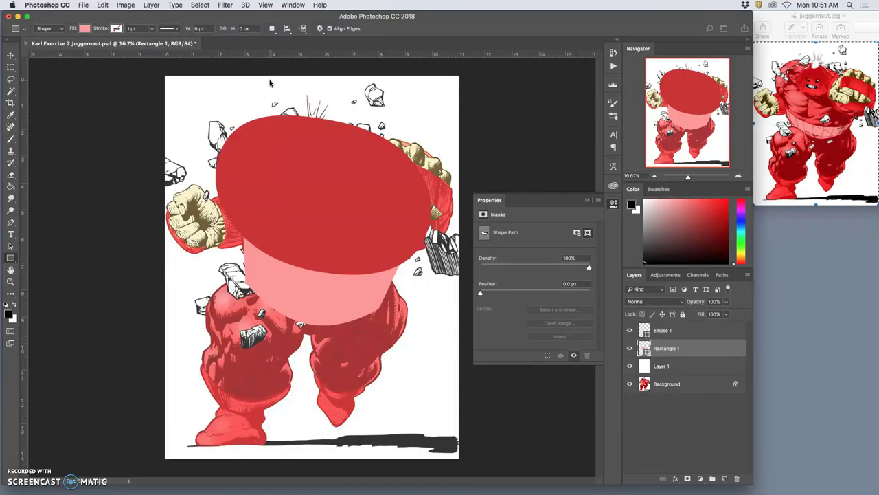
left_click(82, 6)
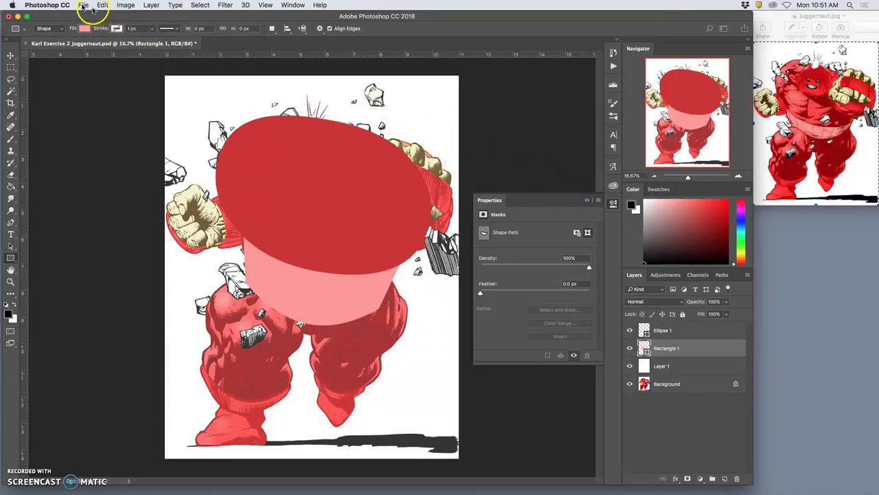
left_click(84, 6)
left_click(84, 5)
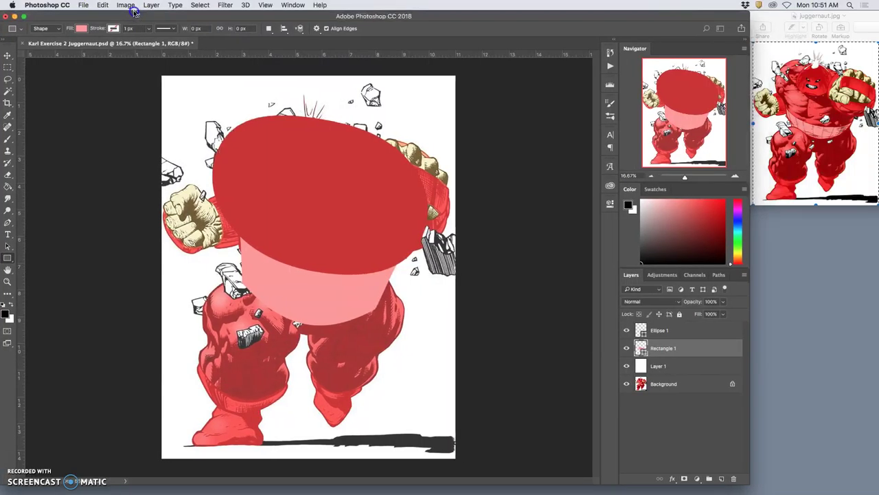
left_click(84, 6)
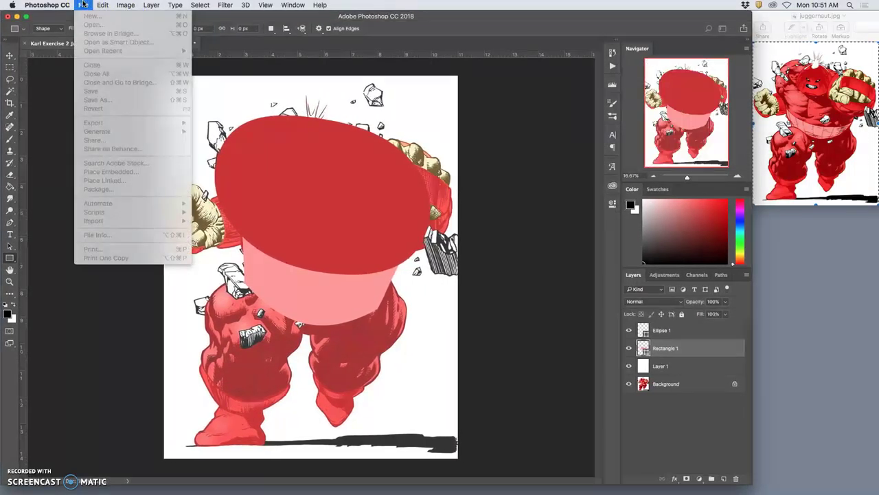
left_click(84, 6)
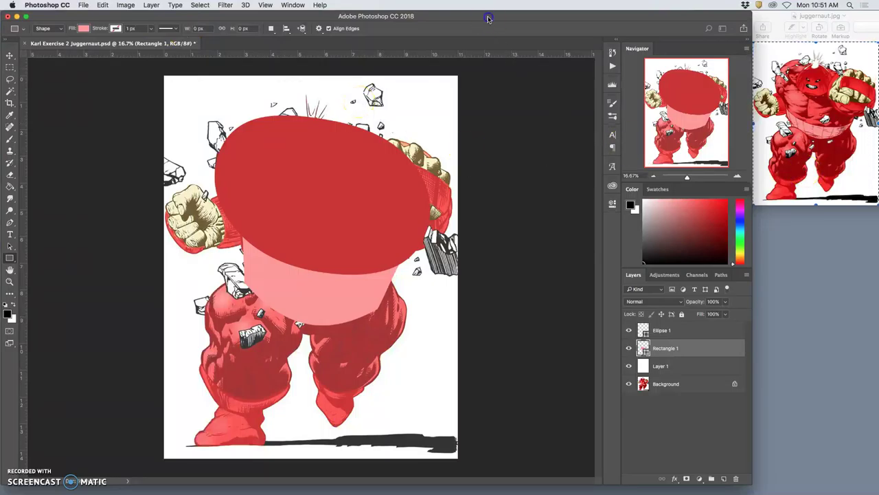
left_click(81, 5)
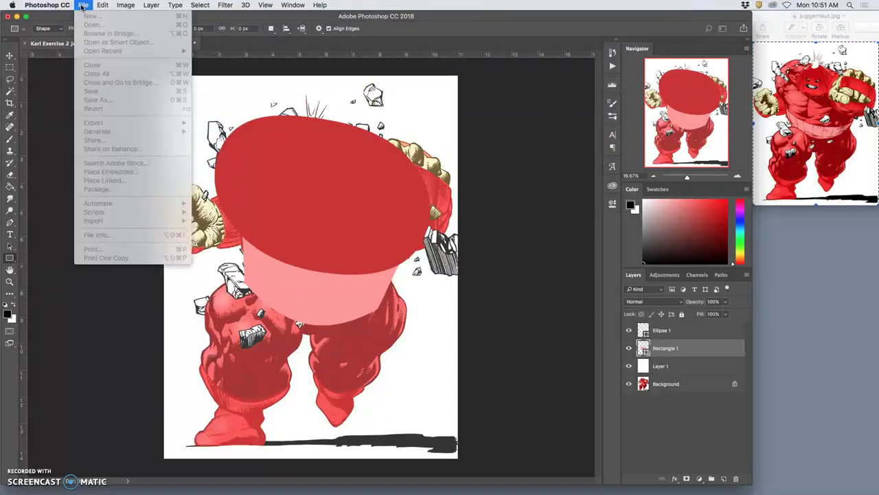
left_click(81, 5)
left_click(239, 192)
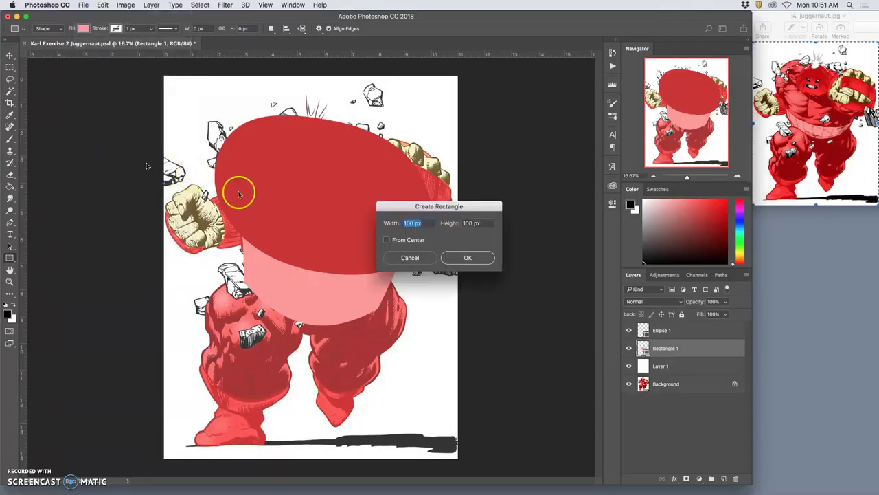
left_click(474, 241)
Create a new document from the Clipboard preset, 600 x 781 pixels at 72 ppi in RGB with a white background
key("super+n")
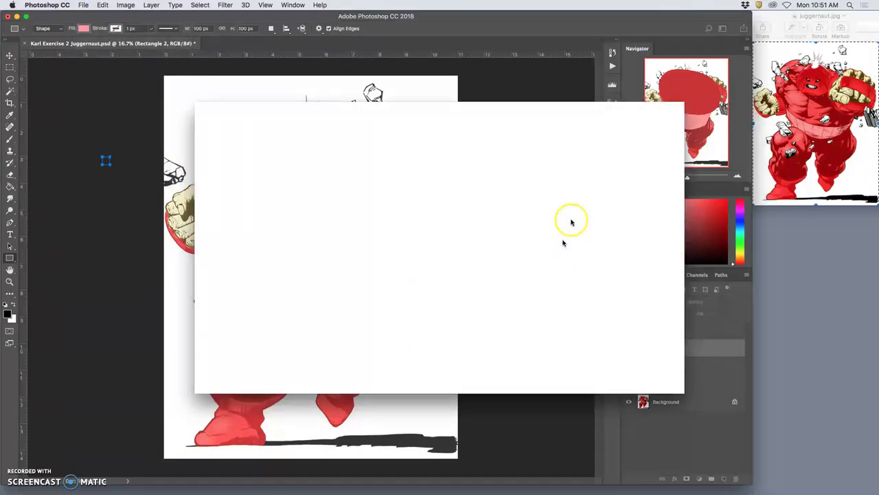
left_click(389, 110)
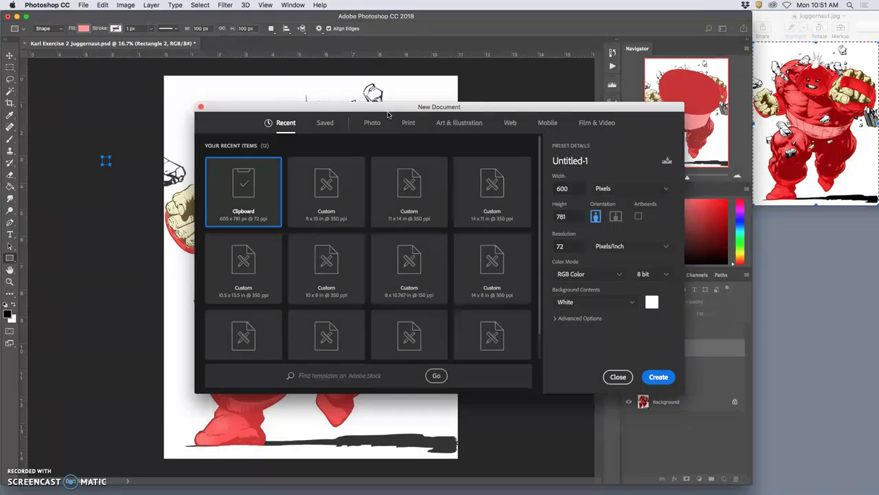
left_click(666, 378)
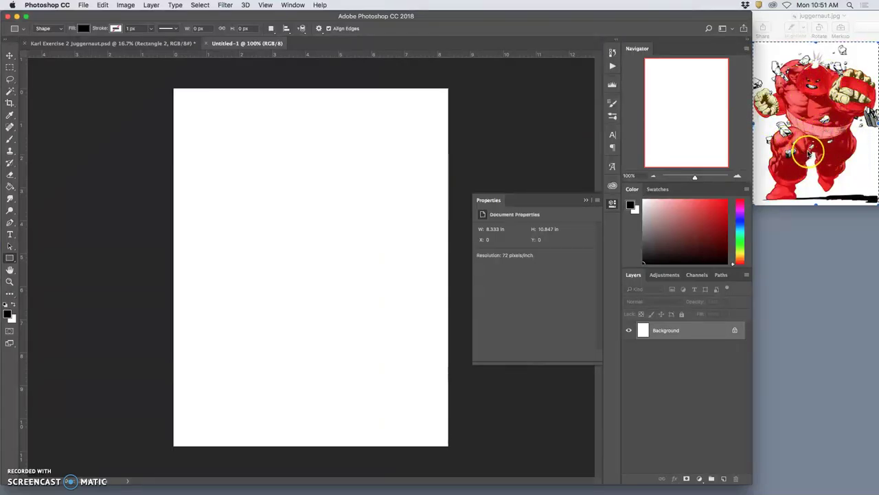
Paste the copied Juggernaut image into the new document as its own layer
left_click(344, 112)
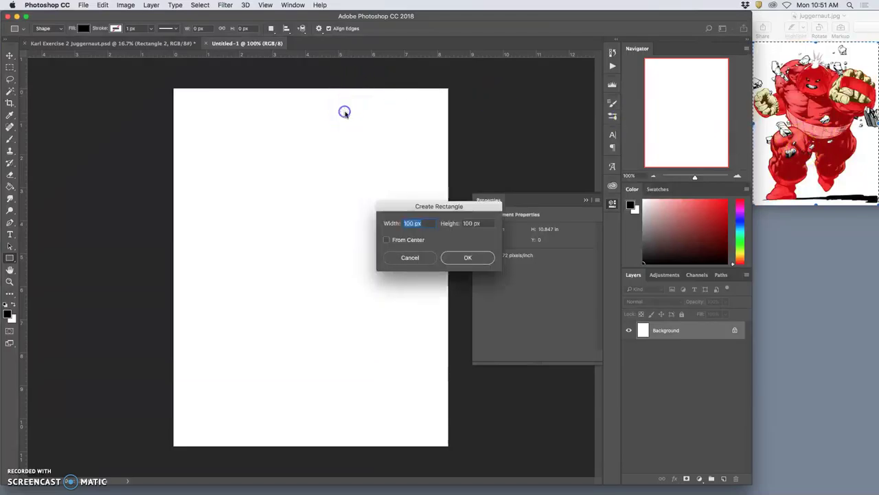
left_click(427, 257)
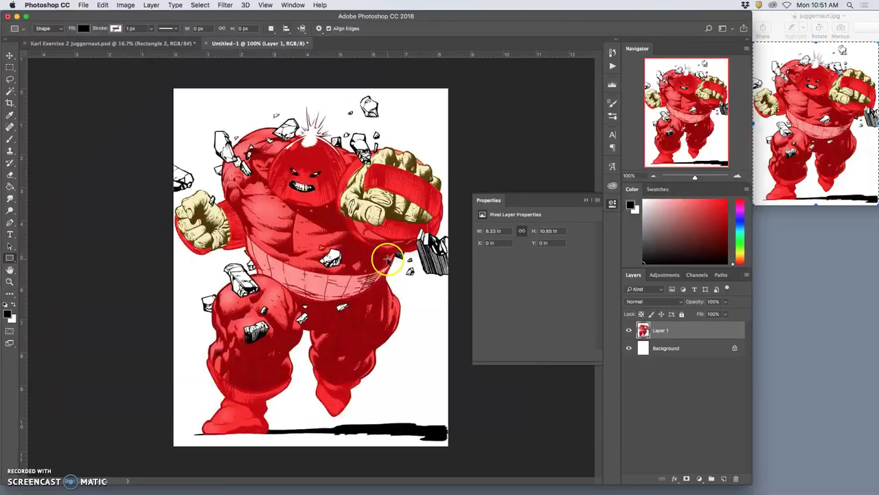
key("super+v")
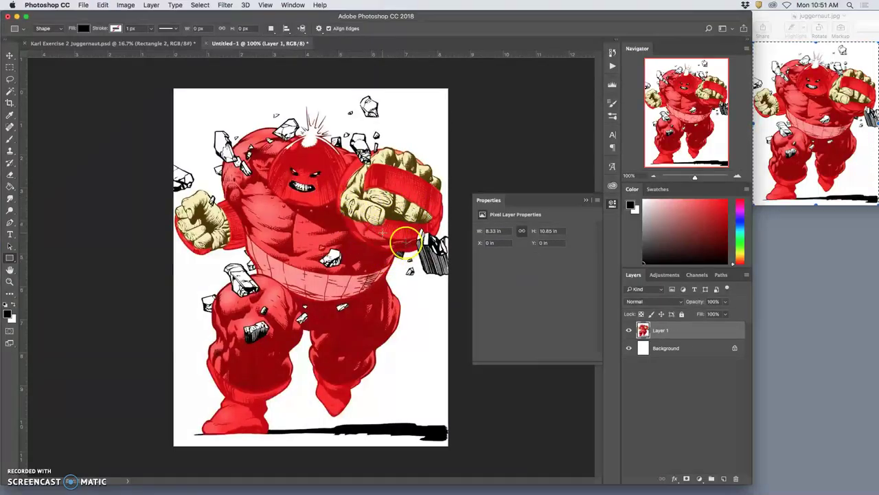
Set the pasted reference layer's opacity to 50% and lock the layer completely
left_click(727, 303)
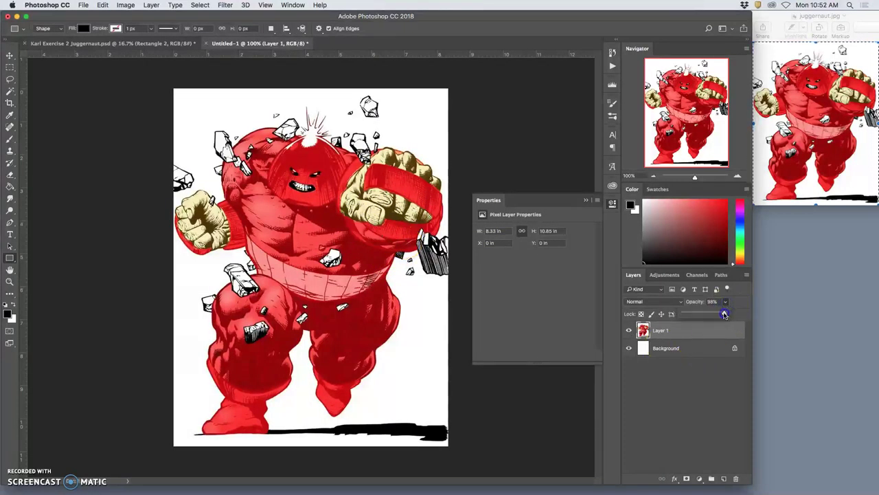
left_click_drag(706, 316, 705, 316)
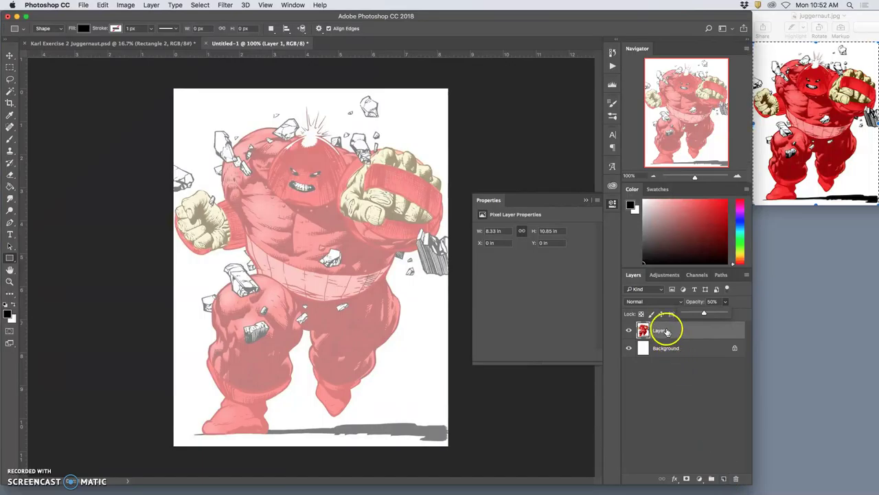
left_click(682, 314)
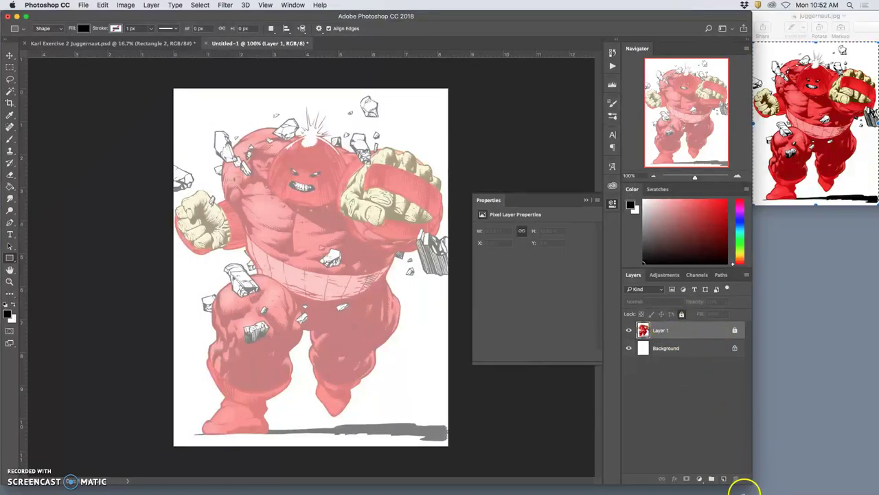
Add an empty layer above the reference and choose the Hard Round Pressure Size brush with 78% hardness
left_click(723, 478)
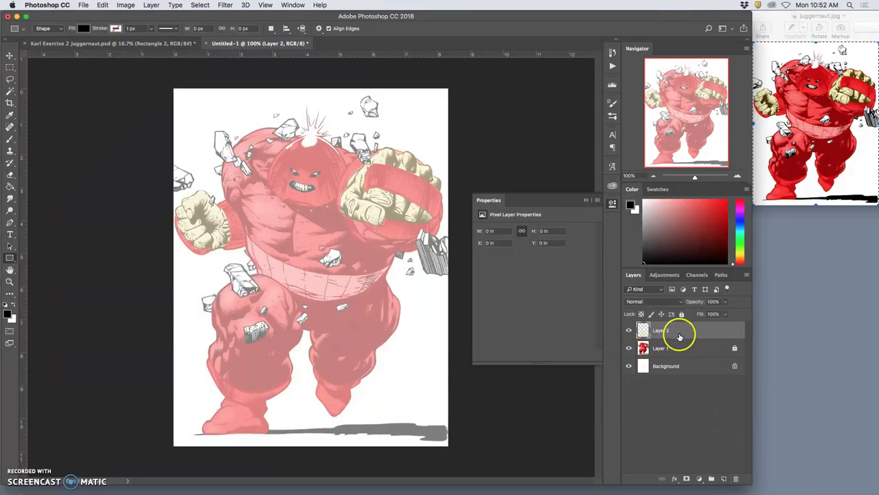
left_click(10, 141)
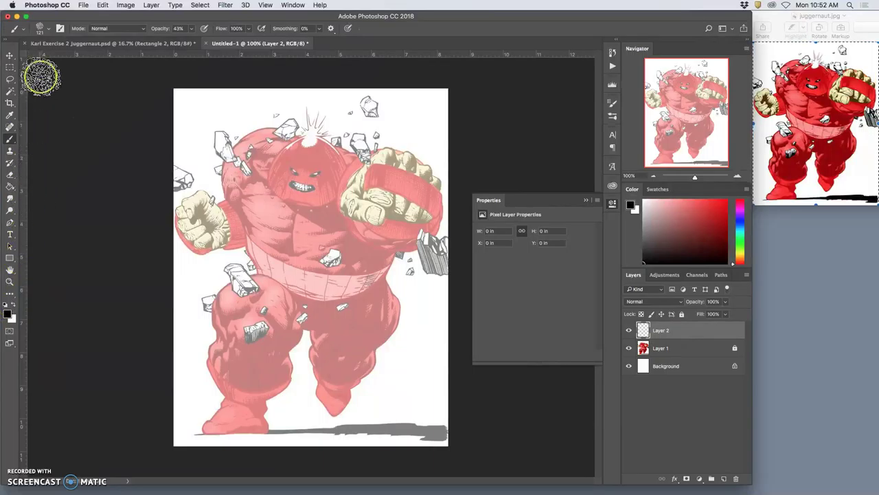
left_click(42, 31)
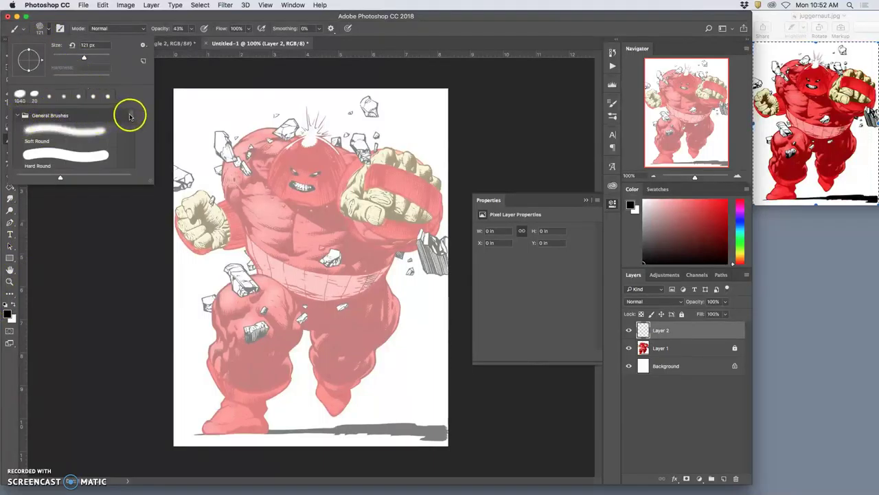
left_click_drag(130, 115, 132, 120)
scroll(132, 120, "down", 1)
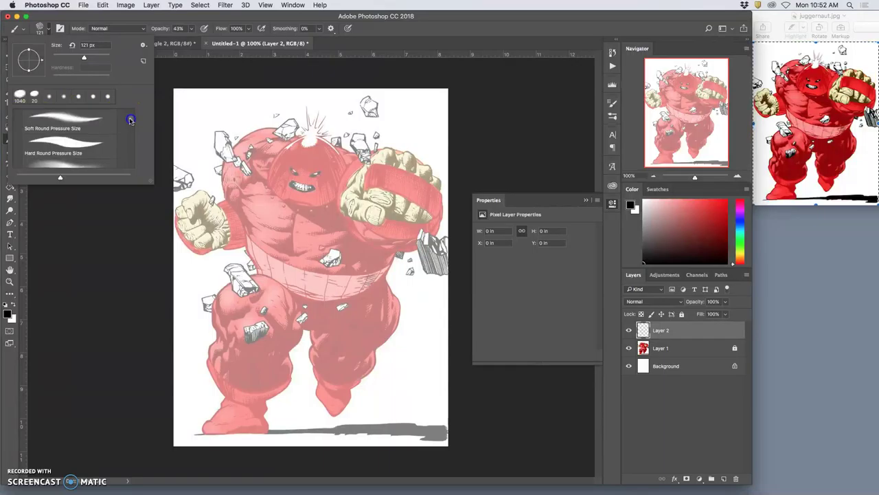
left_click(77, 146)
left_click_drag(108, 77, 97, 78)
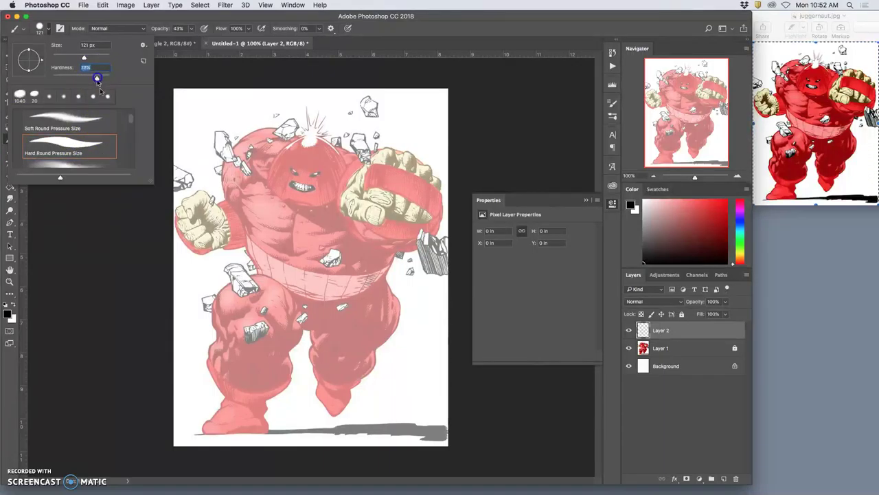
Set the brush opacity to 95% and the brush size to 23 px
left_click(192, 30)
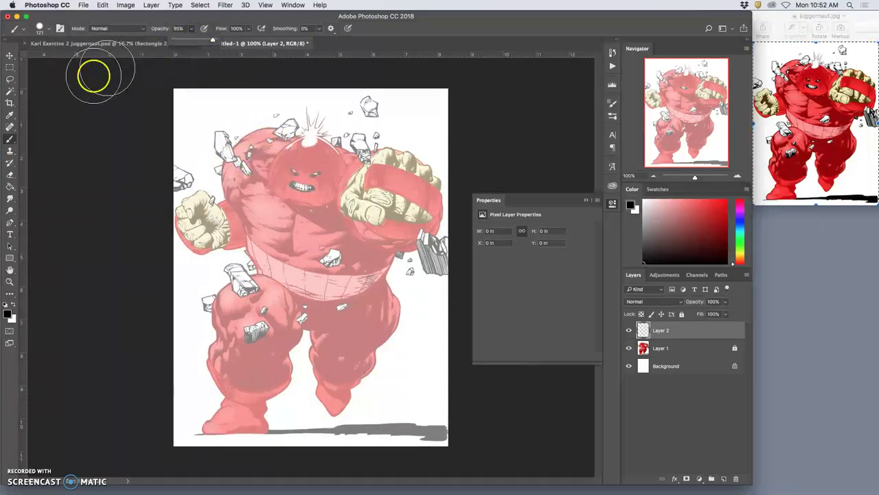
left_click(49, 29)
left_click(59, 57)
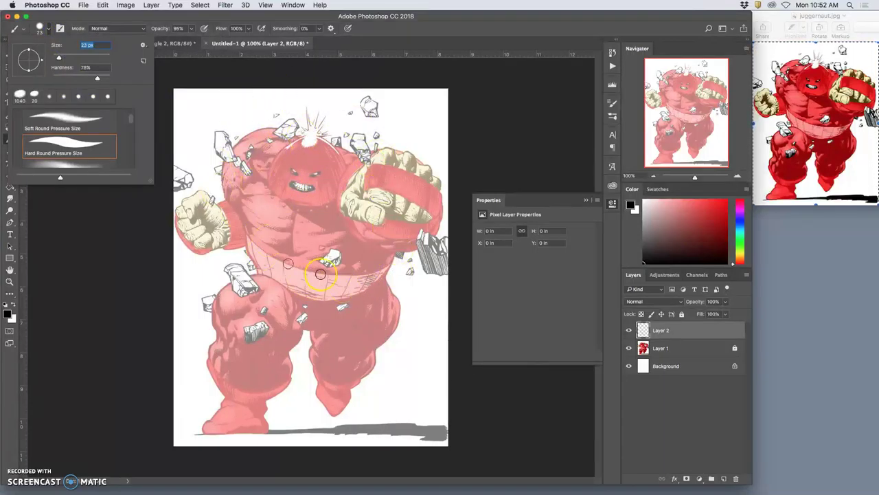
Try tracing one of the character's eyes in black, check it with the reference hidden, and undo the strokes
left_click(293, 168)
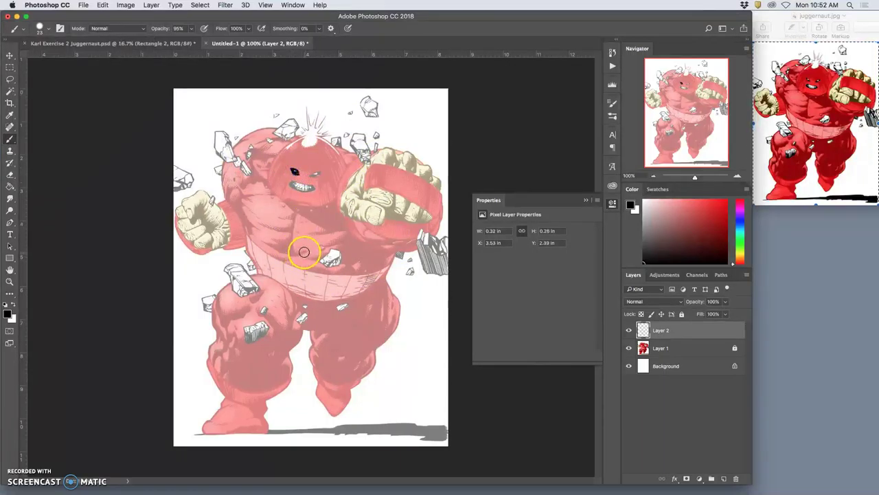
left_click(629, 348)
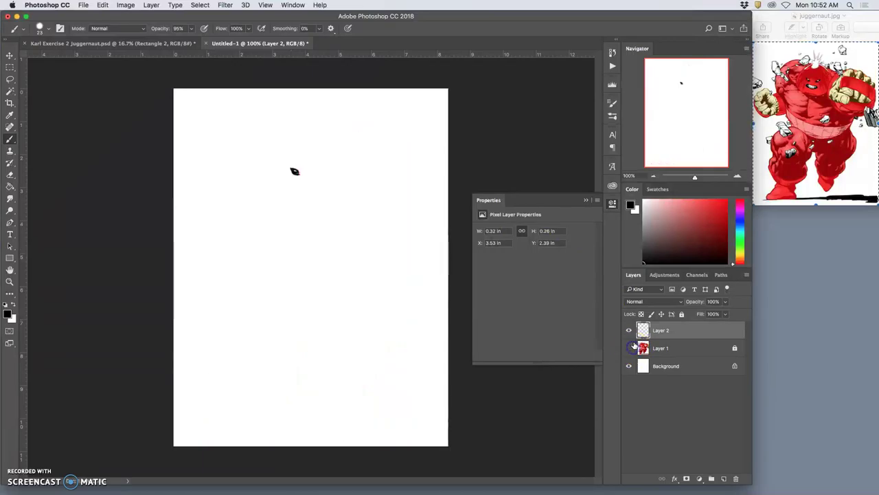
left_click(629, 348)
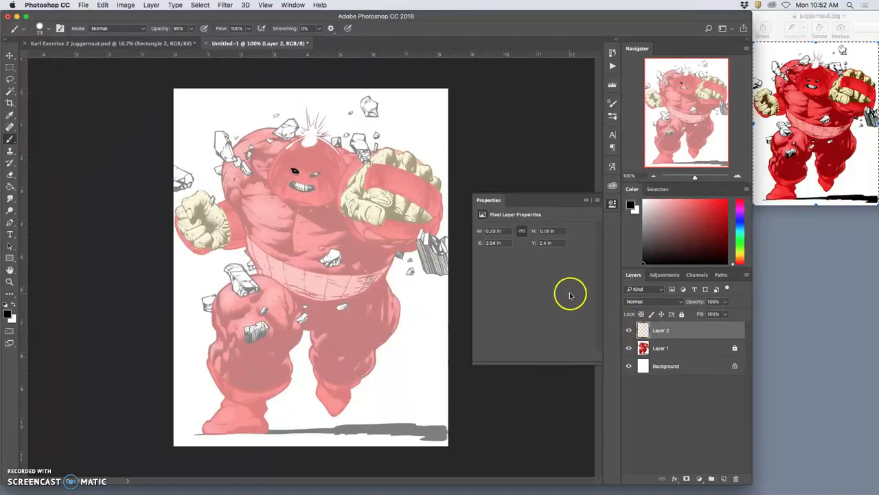
key("alt+super+z")
key("alt+super+z")
key("alt+super+z")
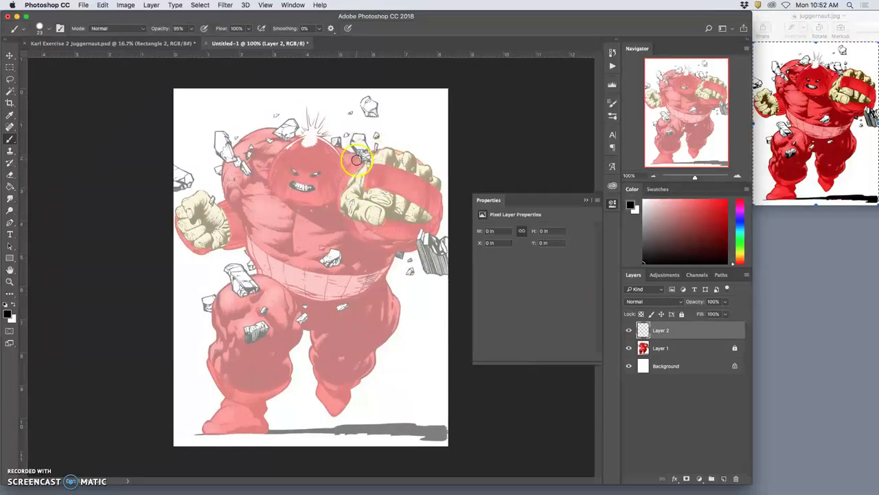
Sketch a torso ellipse about 6.5 x 3.9 in plus forearm and open-fist block shapes in black, checking them with the reference hidden
mouse_move(380, 163)
left_mouse_down()
mouse_move(278, 135)
mouse_move(218, 170)
mouse_move(231, 223)
mouse_move(286, 251)
mouse_move(367, 258)
mouse_move(426, 224)
mouse_move(399, 164)
left_mouse_up()
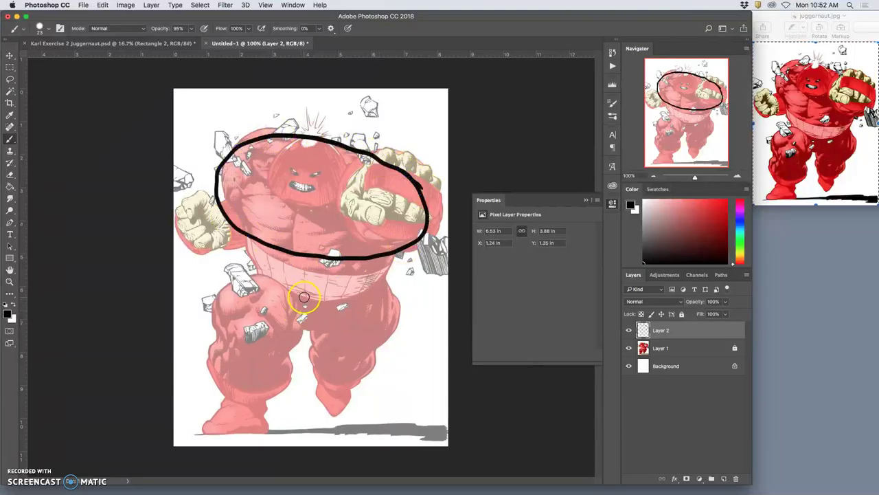
mouse_move(243, 194)
left_mouse_down()
mouse_move(189, 230)
mouse_move(203, 254)
mouse_move(264, 235)
left_mouse_up()
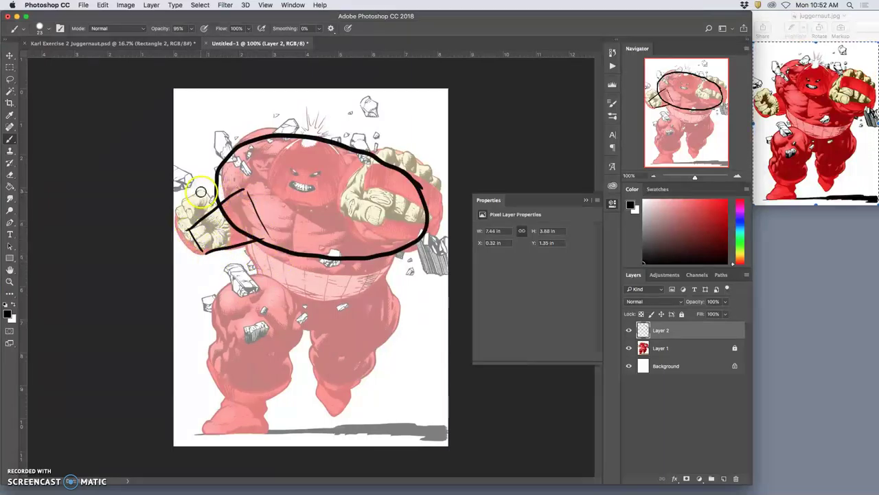
mouse_move(204, 189)
left_mouse_down()
mouse_move(168, 218)
mouse_move(202, 255)
mouse_move(234, 235)
mouse_move(194, 186)
mouse_move(228, 222)
mouse_move(210, 254)
mouse_move(183, 209)
mouse_move(185, 240)
mouse_move(213, 237)
left_mouse_up()
left_click(629, 347)
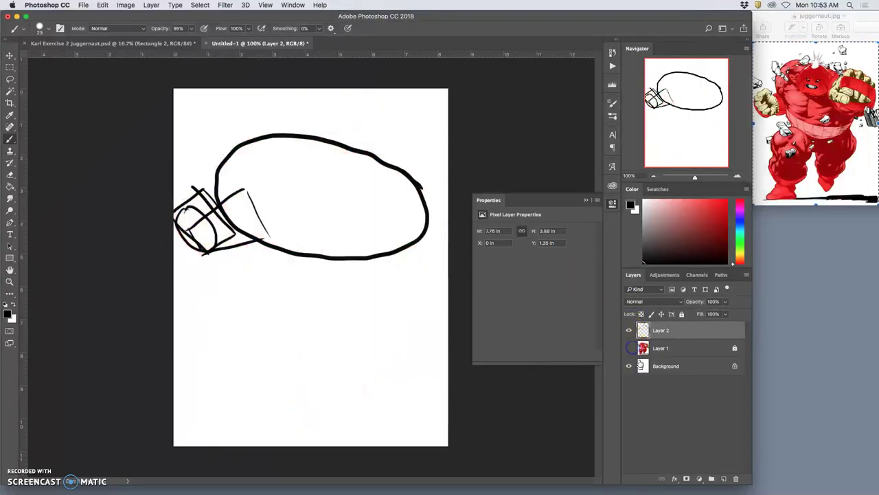
left_click(629, 348)
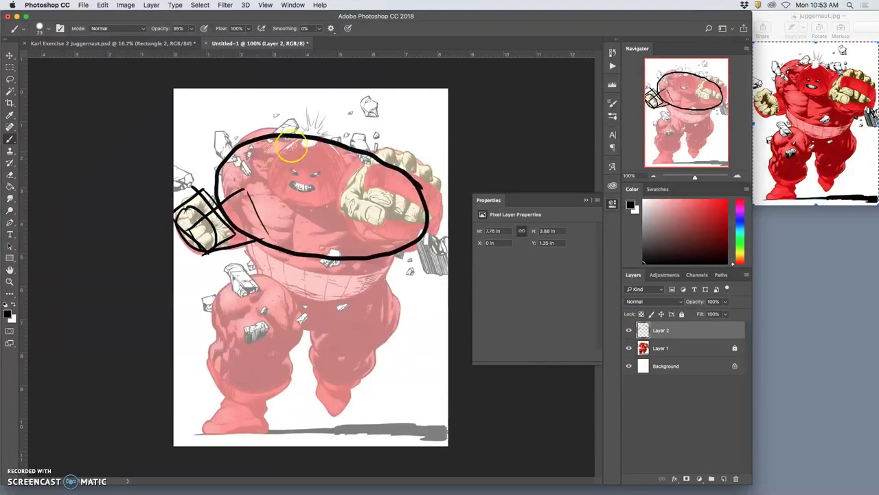
Sketch the head circle and jaw in black with crossed face guidelines, angry eyes and a mouth over the reference
mouse_move(320, 138)
left_mouse_down()
mouse_move(282, 145)
mouse_move(268, 197)
mouse_move(324, 234)
mouse_move(352, 174)
mouse_move(326, 133)
mouse_move(322, 228)
left_mouse_up()
mouse_move(269, 186)
left_mouse_down()
mouse_move(342, 163)
mouse_move(309, 208)
mouse_move(307, 195)
mouse_move(277, 187)
mouse_move(325, 206)
mouse_move(356, 167)
mouse_move(314, 205)
mouse_move(268, 168)
left_mouse_up()
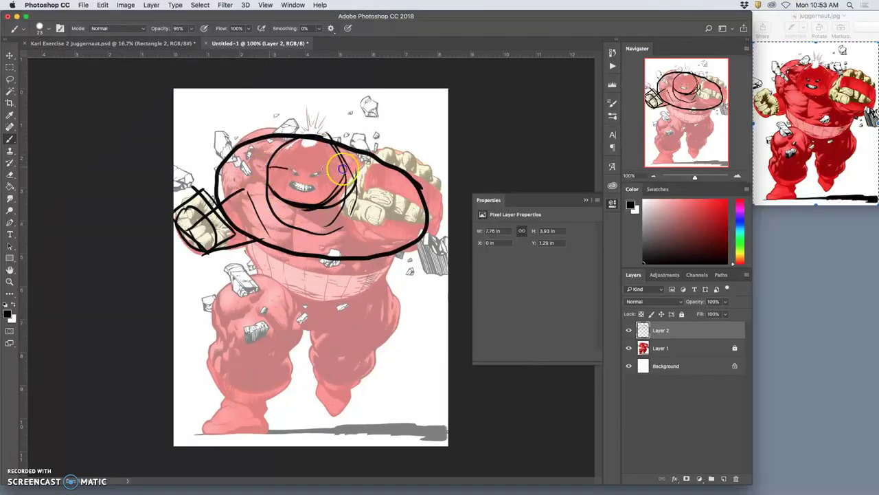
mouse_move(342, 169)
left_mouse_down()
mouse_move(304, 142)
mouse_move(300, 185)
mouse_move(295, 163)
mouse_move(295, 176)
left_mouse_up()
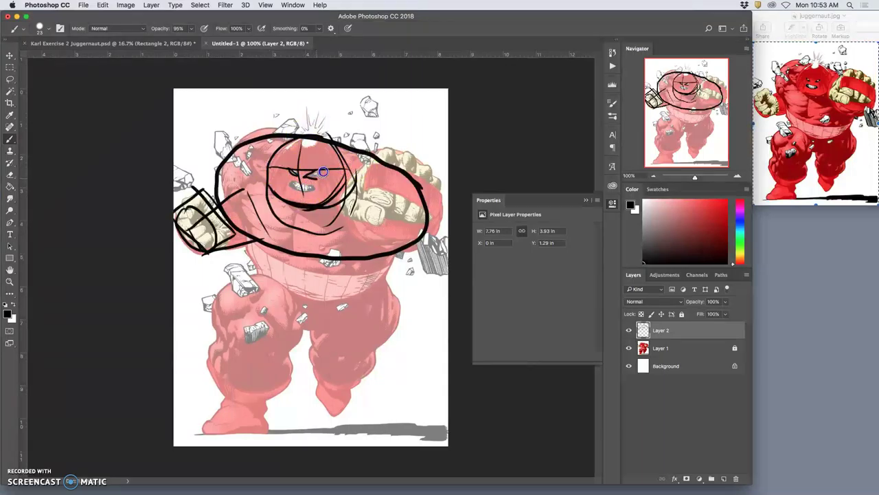
left_click_drag(319, 169, 287, 171)
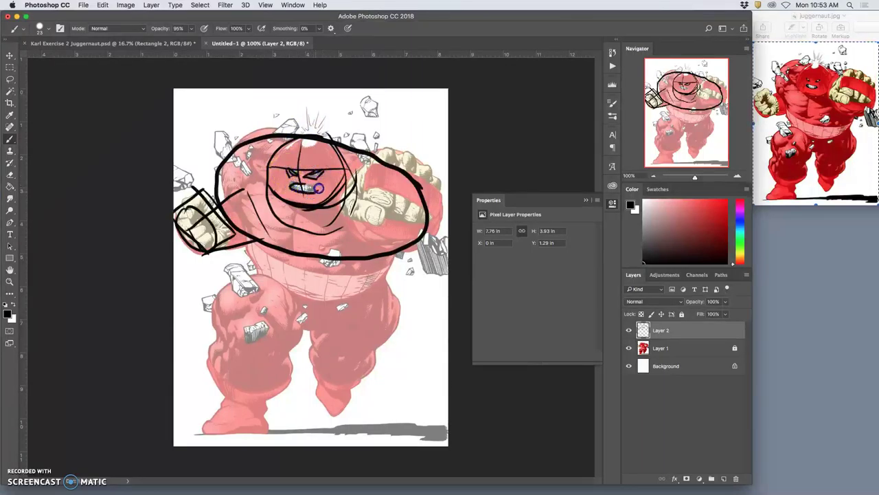
Sketch the tapered abdomen as an angular block below the torso ellipse, with slanted chest lines across the ellipse's lower part
mouse_move(238, 226)
left_mouse_down()
mouse_move(269, 294)
mouse_move(357, 325)
mouse_move(387, 243)
mouse_move(337, 324)
left_mouse_up()
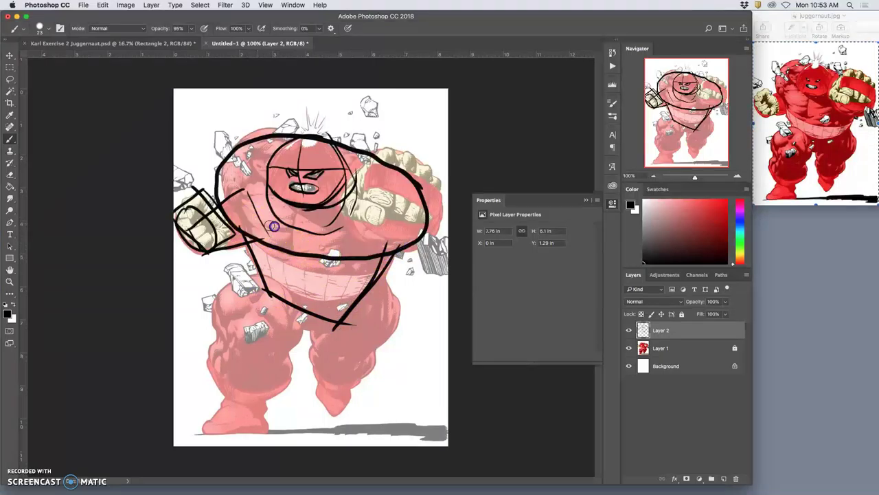
mouse_move(249, 221)
left_mouse_down()
mouse_move(372, 245)
mouse_move(252, 229)
mouse_move(261, 225)
left_mouse_up()
mouse_move(264, 286)
left_mouse_down()
mouse_move(270, 300)
mouse_move(302, 317)
left_mouse_up()
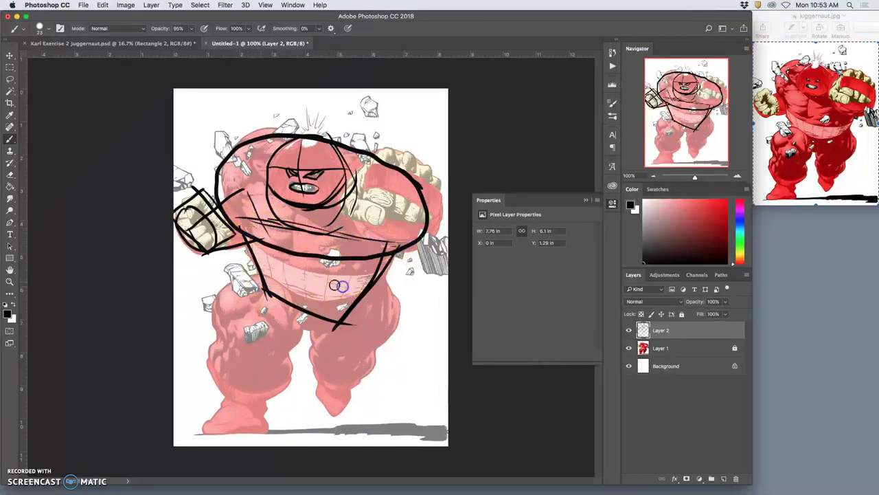
Draw two large black ovals over the reference's thighs, overlapping the lower end of the abdomen block
mouse_move(290, 283)
left_mouse_down()
mouse_move(213, 310)
mouse_move(292, 341)
mouse_move(300, 279)
left_mouse_up()
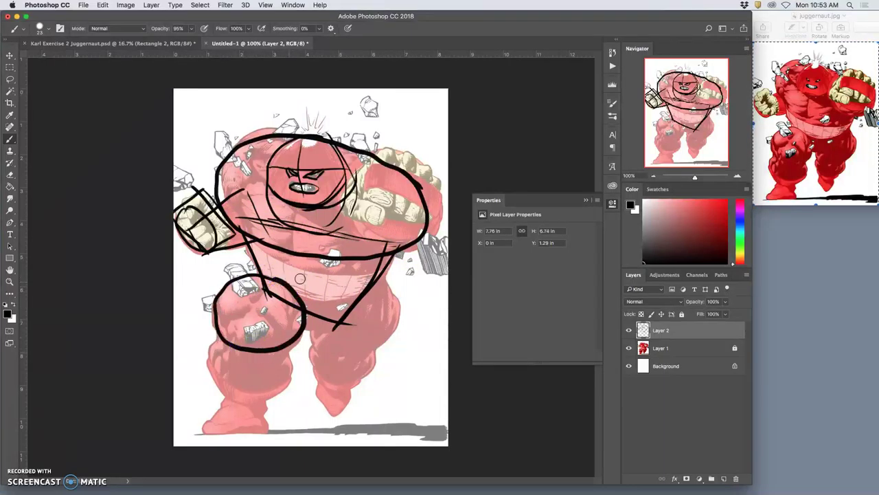
left_click(384, 277)
mouse_move(385, 277)
left_mouse_down()
mouse_move(354, 282)
mouse_move(313, 341)
mouse_move(376, 351)
left_mouse_up()
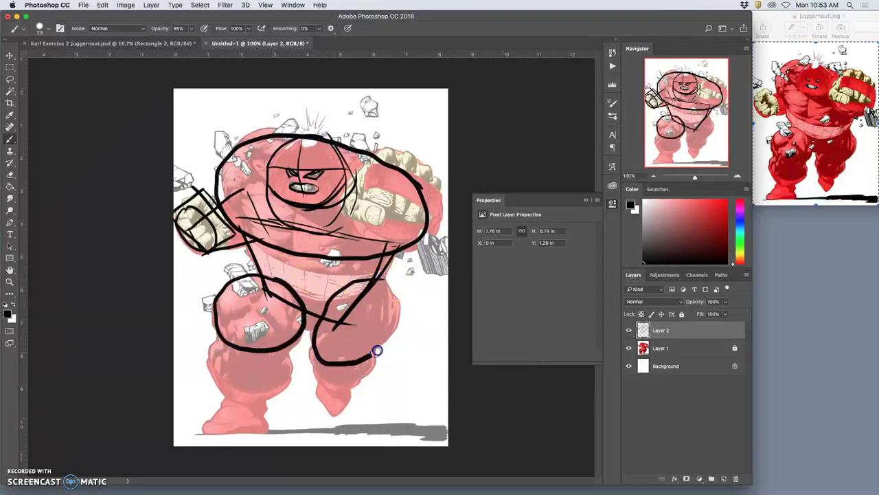
left_click_drag(388, 294, 376, 283)
Sketch ovals for both lower legs, a pointed wedge for the raised foot and a trapezoid for the planted foot
left_click_drag(235, 350, 244, 344)
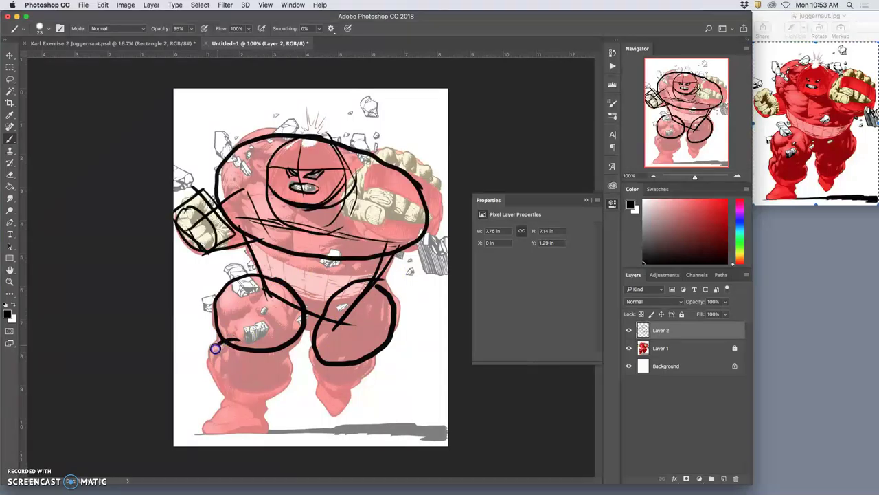
mouse_move(254, 396)
left_mouse_down()
mouse_move(287, 377)
mouse_move(257, 344)
left_mouse_up()
mouse_move(364, 355)
left_mouse_down()
mouse_move(338, 342)
mouse_move(315, 361)
mouse_move(351, 384)
mouse_move(374, 352)
mouse_move(324, 347)
left_mouse_up()
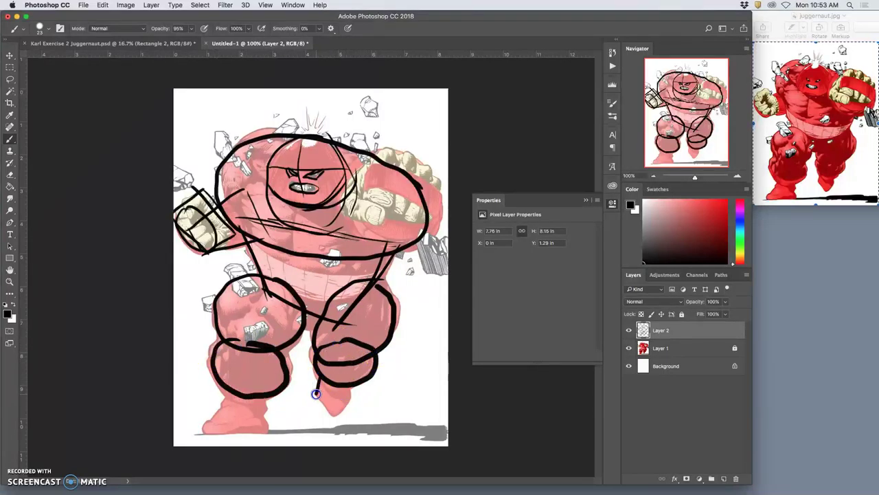
left_click_drag(333, 413, 350, 393)
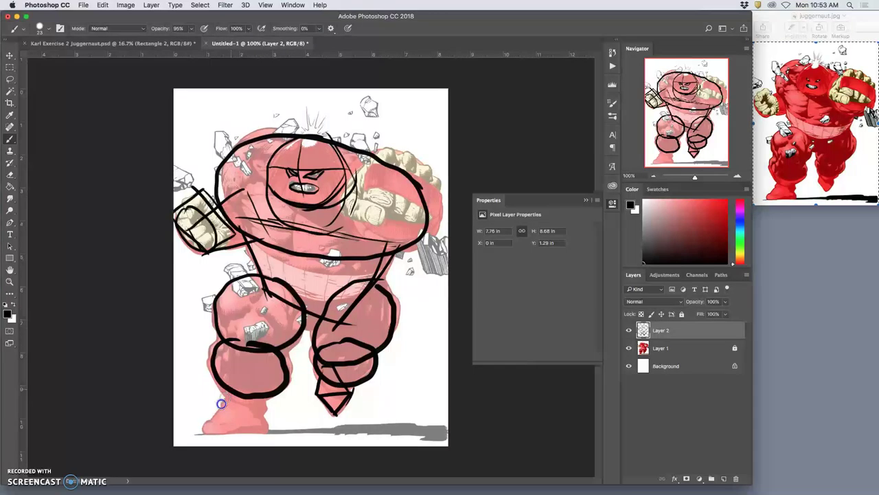
mouse_move(208, 433)
left_mouse_down()
mouse_move(284, 430)
mouse_move(264, 410)
mouse_move(259, 382)
mouse_move(231, 389)
mouse_move(272, 384)
left_mouse_up()
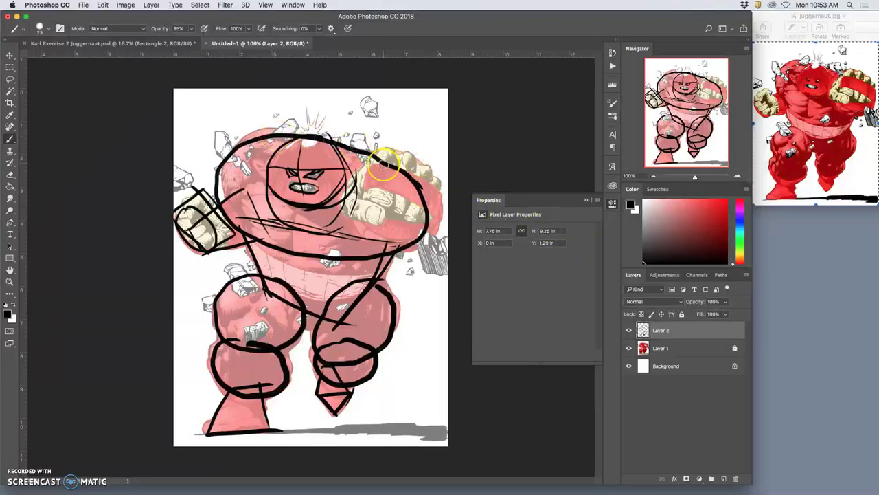
Sketch the punching arm and fist as box and rounded shapes beside the head, checking them with the reference hidden, and leave it hidden
mouse_move(379, 147)
left_mouse_down()
mouse_move(330, 208)
mouse_move(405, 215)
left_mouse_up()
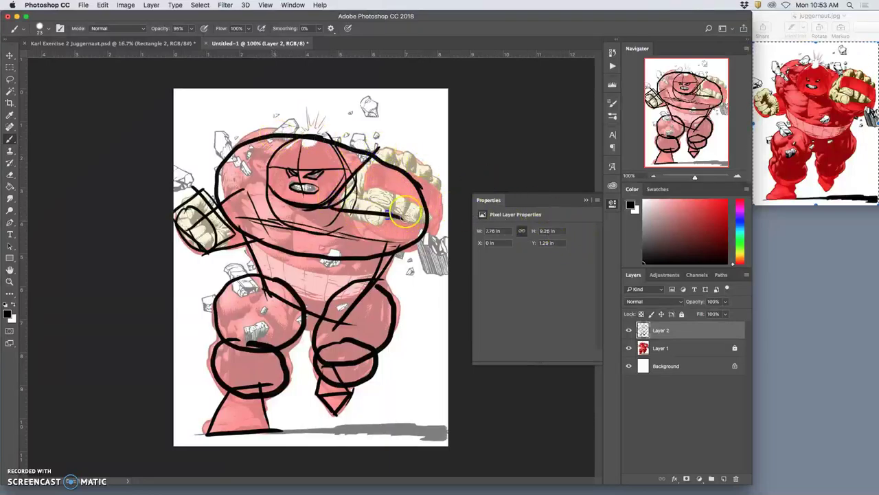
mouse_move(379, 152)
left_mouse_down()
mouse_move(386, 222)
mouse_move(439, 223)
mouse_move(440, 162)
mouse_move(355, 145)
left_mouse_up()
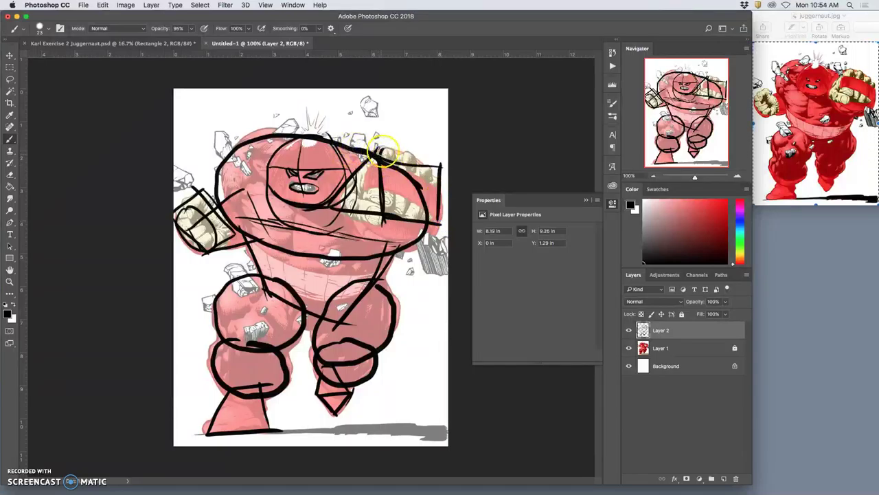
left_click_drag(428, 161, 362, 158)
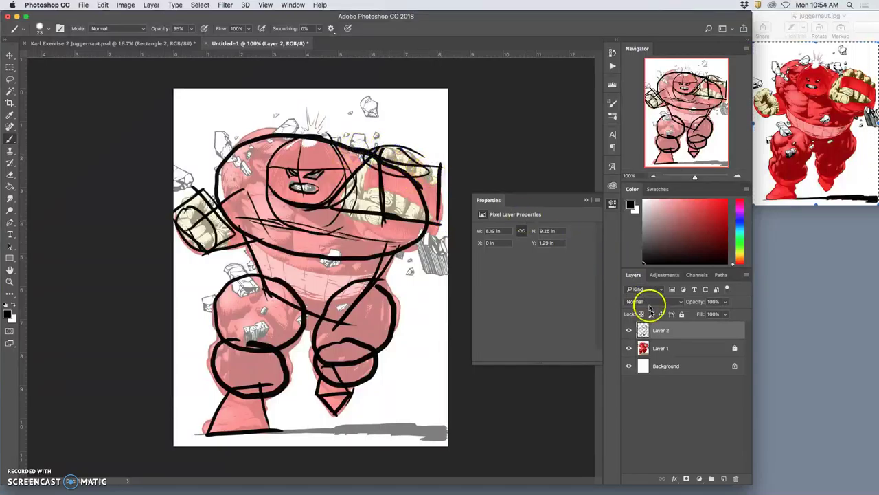
left_click(628, 348)
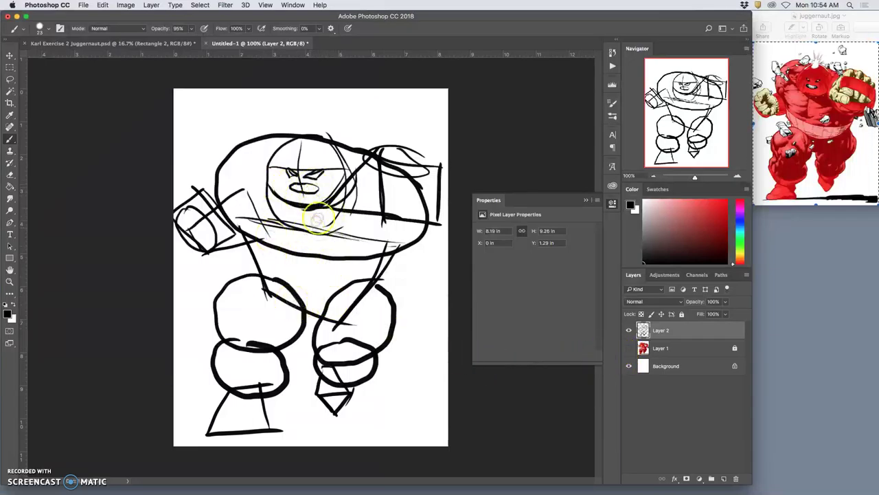
left_click(628, 349)
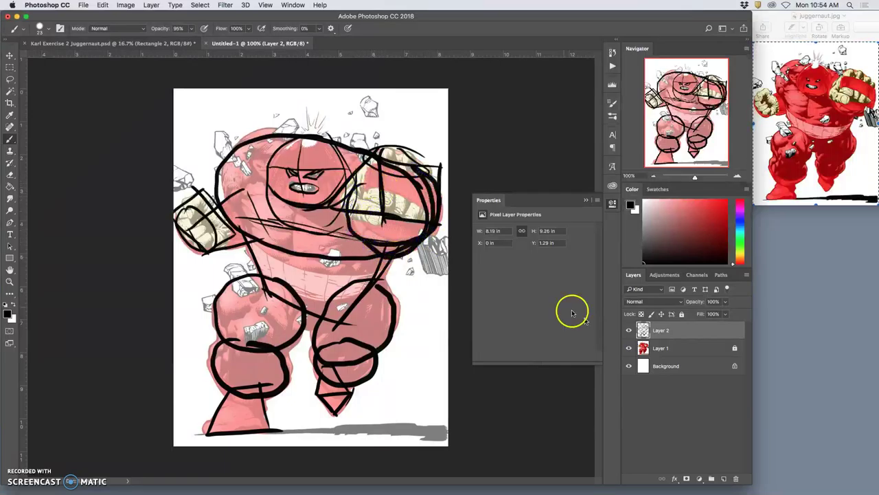
left_click(628, 349)
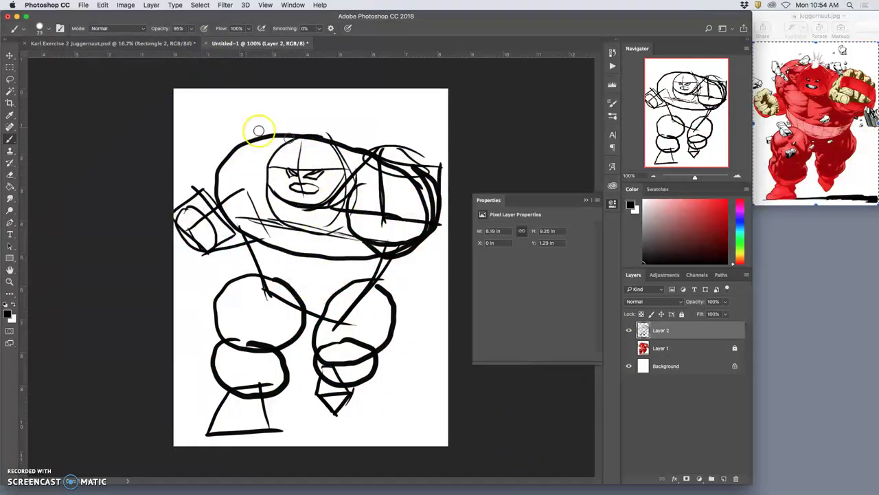
On a new layer, draw a blue square, rectangle, circle, oval and triangle in a row above the figure, plus a trapezoid with dotted inner lines beside the feet
left_click(723, 478)
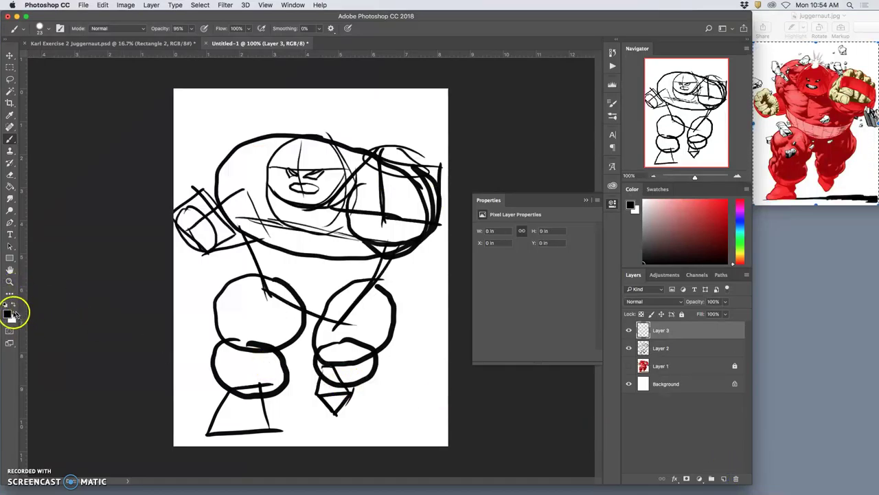
left_click(740, 229)
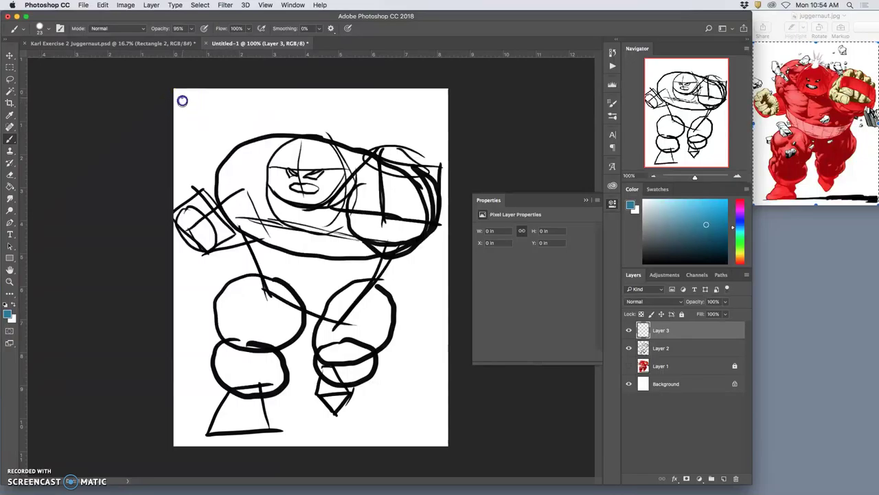
mouse_move(183, 127)
left_mouse_down()
mouse_move(182, 100)
mouse_move(210, 93)
mouse_move(215, 125)
mouse_move(183, 128)
left_mouse_up()
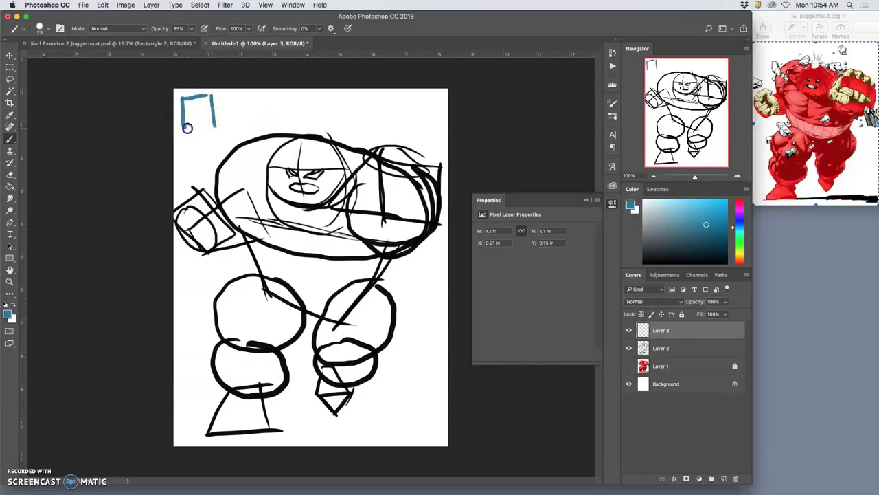
mouse_move(233, 99)
left_mouse_down()
mouse_move(235, 126)
mouse_move(230, 100)
mouse_move(278, 101)
mouse_move(272, 122)
mouse_move(232, 126)
left_mouse_up()
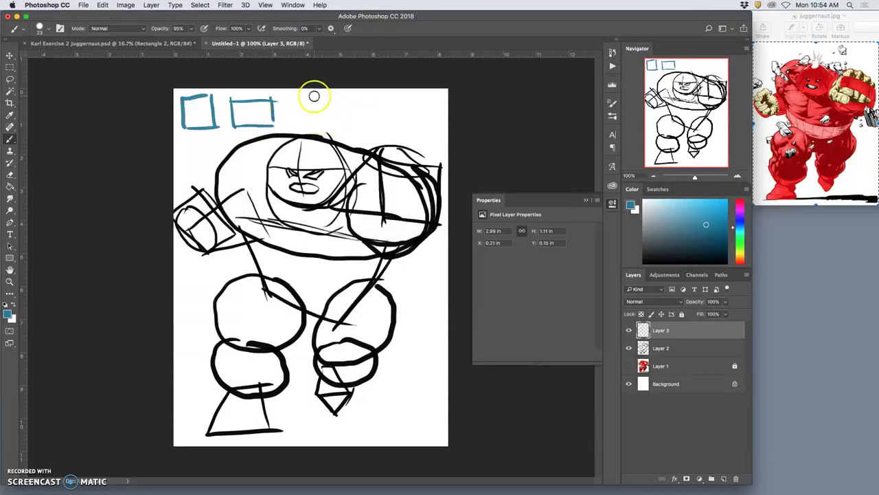
mouse_move(314, 96)
left_mouse_down()
mouse_move(289, 113)
mouse_move(321, 123)
mouse_move(315, 98)
mouse_move(292, 101)
mouse_move(290, 123)
mouse_move(314, 103)
left_mouse_up()
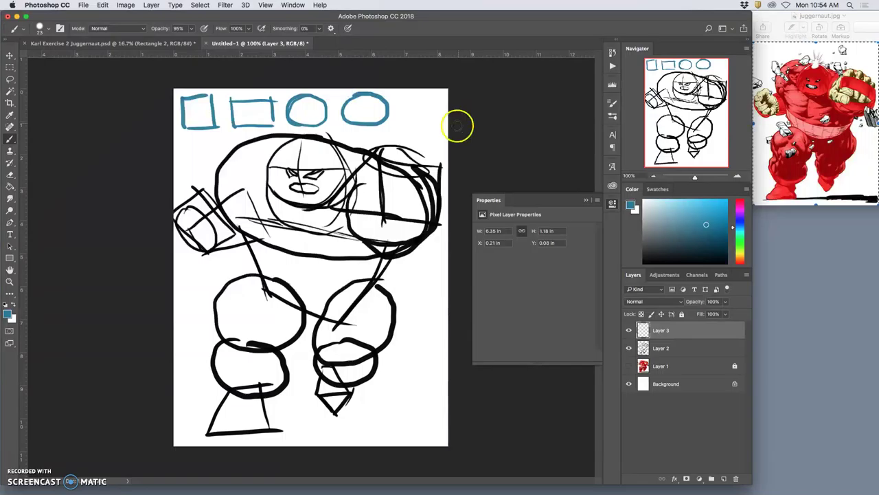
mouse_move(398, 125)
left_mouse_down()
mouse_move(440, 122)
mouse_move(419, 92)
mouse_move(440, 124)
left_mouse_up()
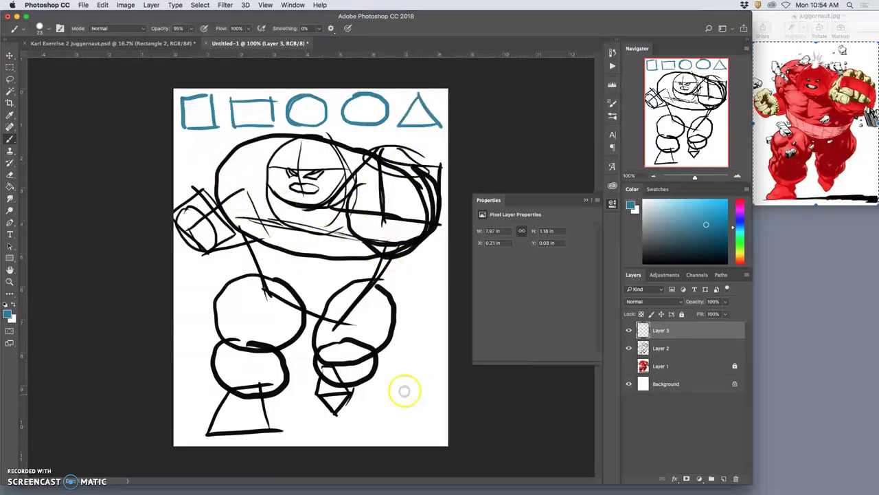
mouse_move(405, 373)
left_mouse_down()
mouse_move(380, 423)
mouse_move(442, 419)
left_mouse_up()
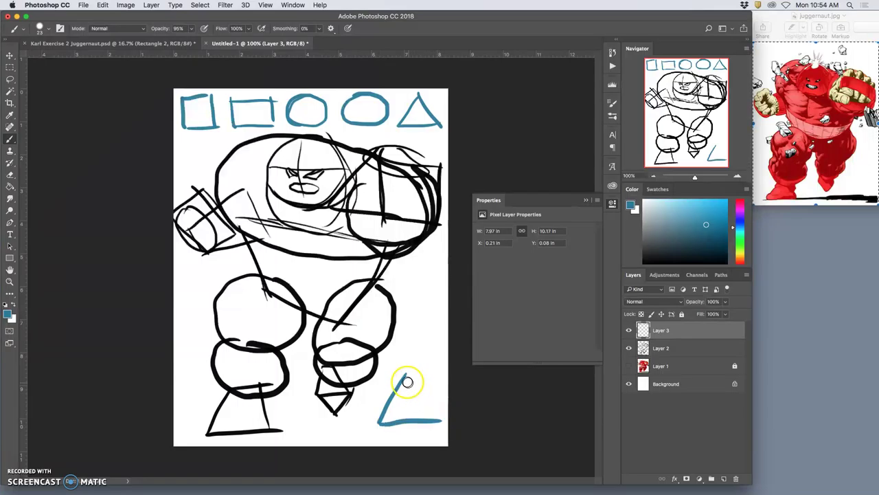
left_click(404, 383)
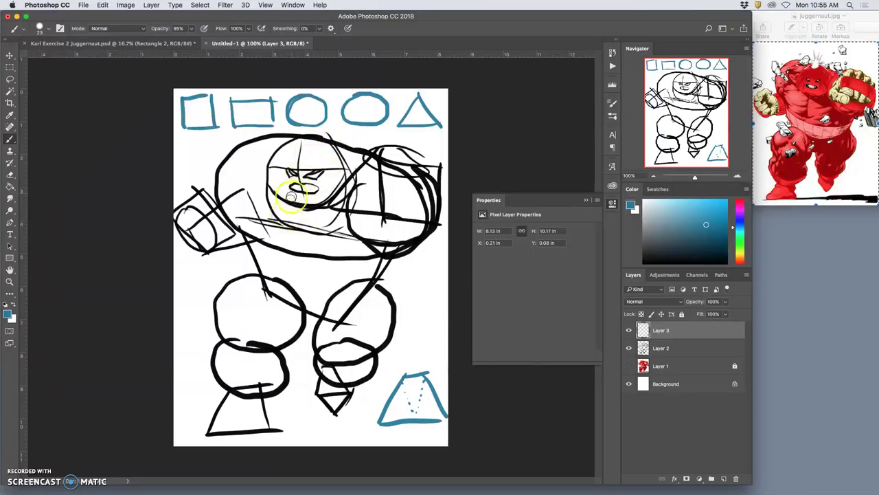
Add blue construction lines to the figure: a vertical centre line, a slanted chest line, curved belt lines, a crotch mark and a knee mark
left_click_drag(309, 142, 302, 244)
left_click_drag(225, 185, 387, 219)
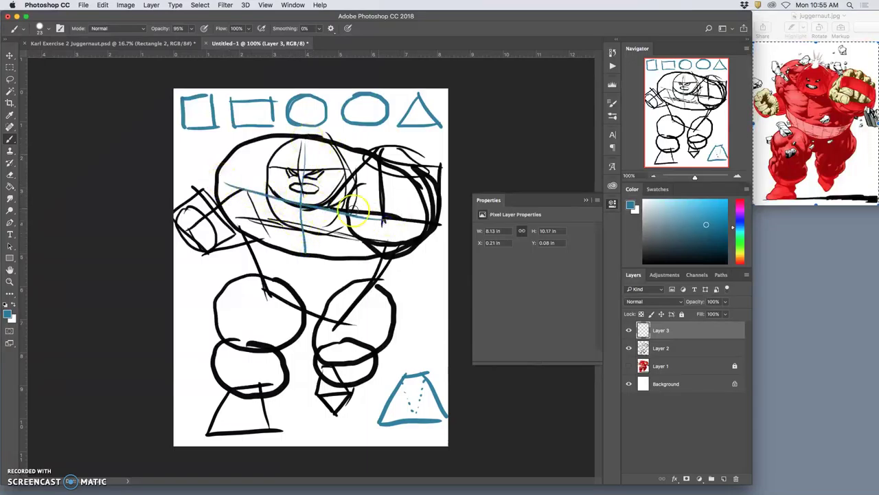
left_click_drag(297, 258, 295, 306)
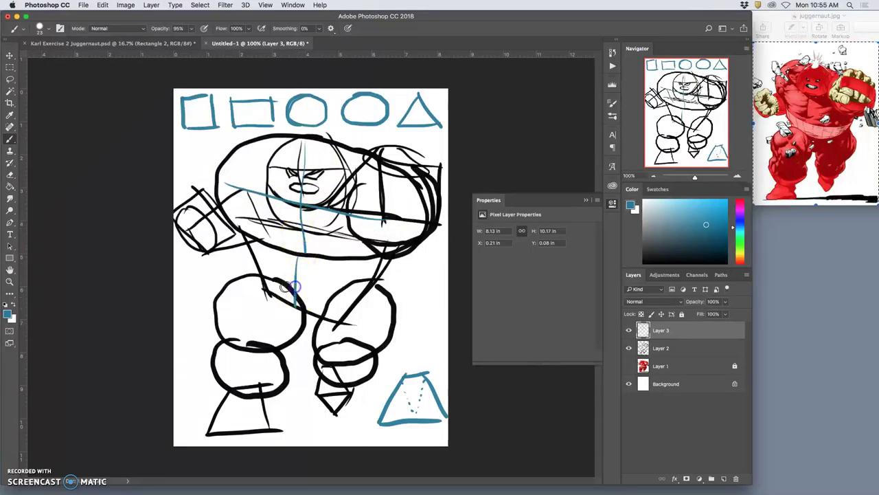
mouse_move(264, 279)
left_mouse_down()
mouse_move(310, 294)
mouse_move(356, 275)
mouse_move(278, 289)
mouse_move(261, 279)
mouse_move(369, 279)
left_mouse_up()
left_click_drag(303, 315, 324, 320)
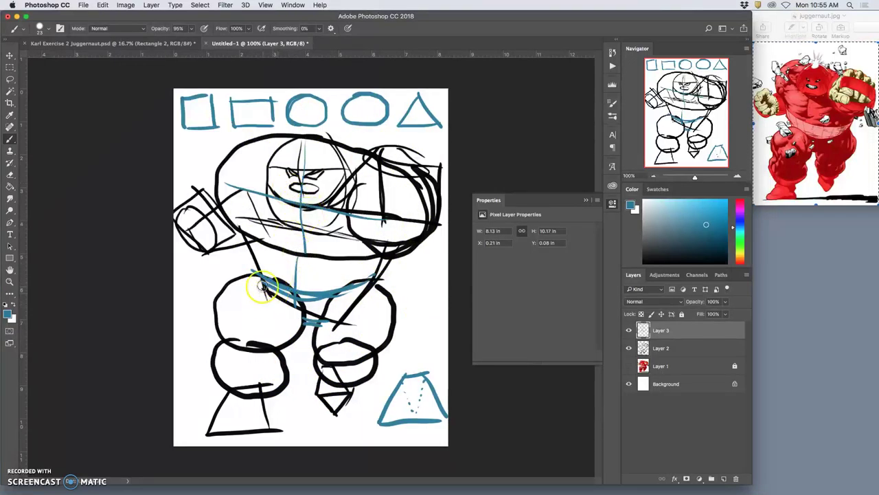
left_click_drag(264, 322, 250, 348)
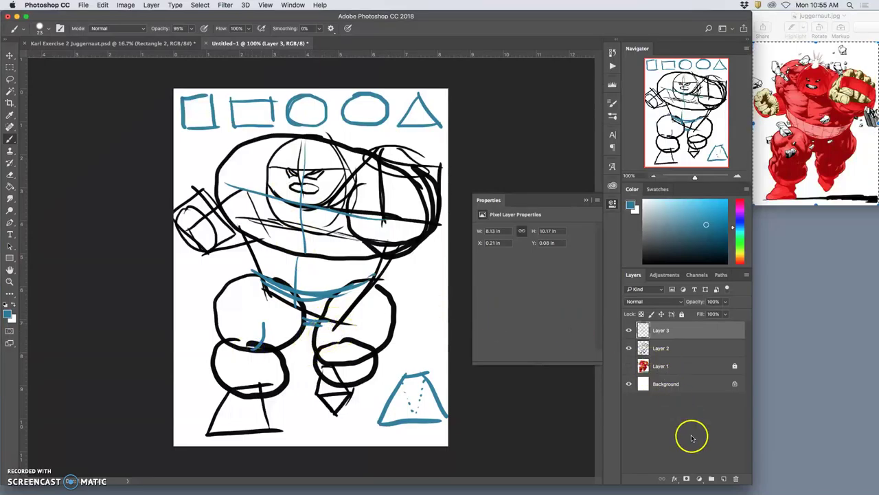
Add a layer filled with white to cover the sketches, and add an empty layer above it
left_click(723, 477)
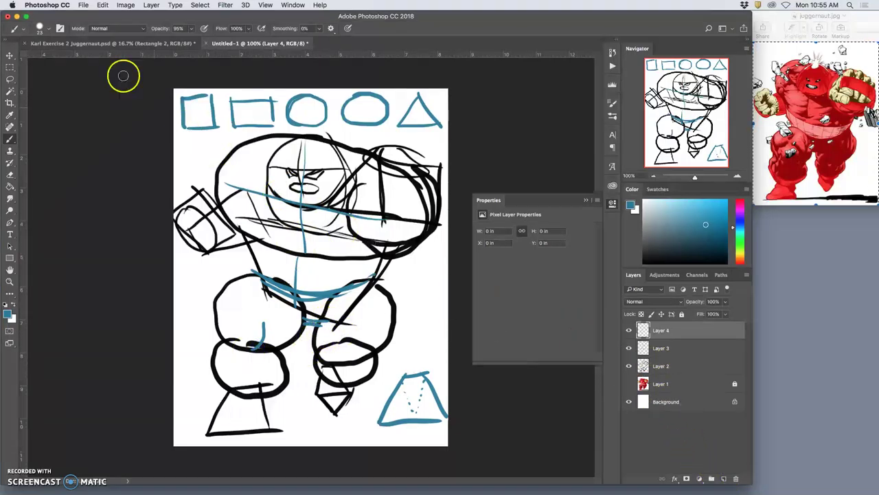
left_click(127, 5)
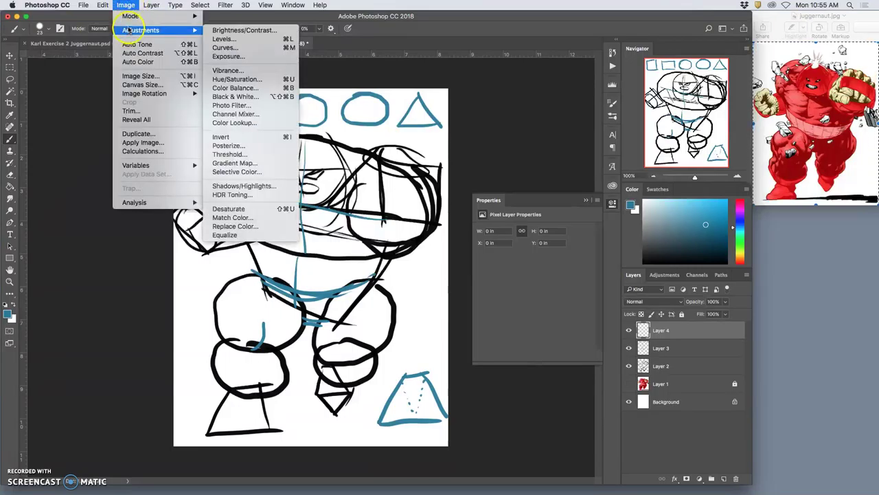
mouse_move(103, 6)
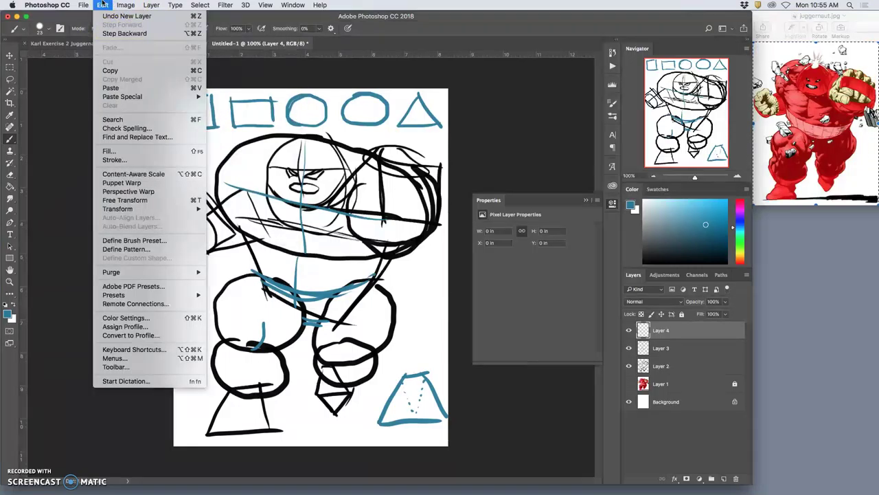
left_click(117, 150)
left_click(471, 198)
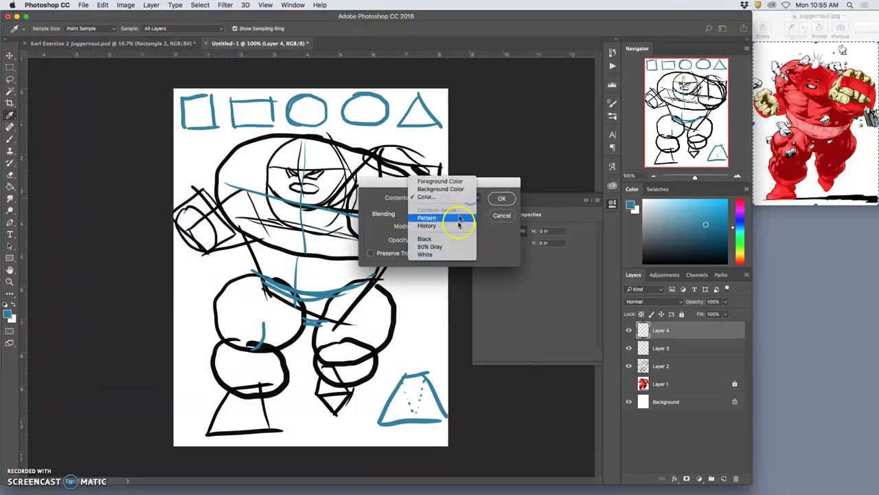
left_click(455, 255)
left_click(501, 199)
key("b")
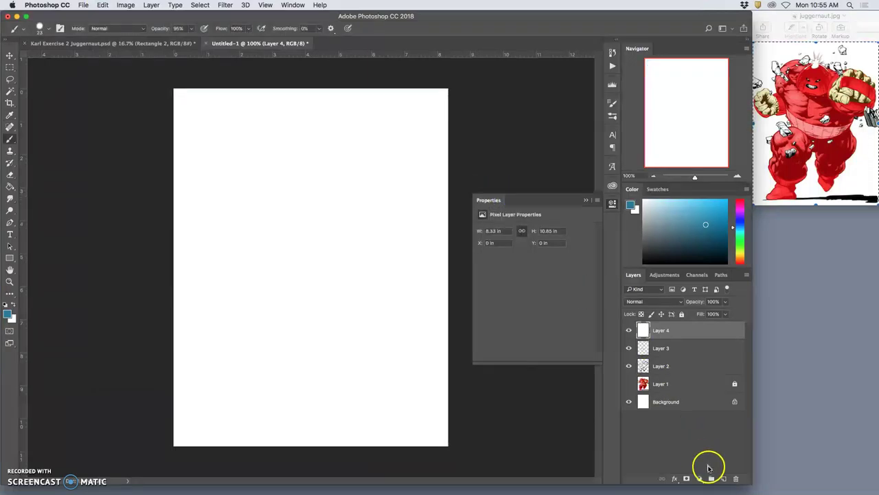
left_click(725, 479)
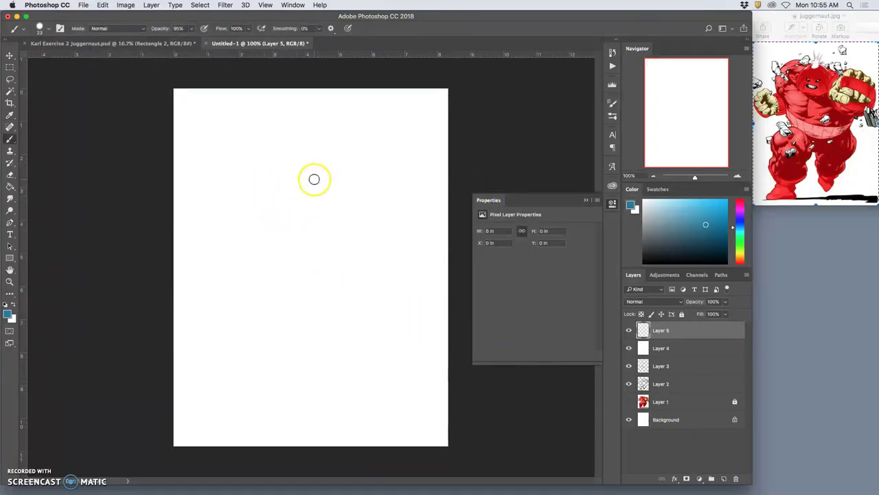
Draw a blue Garfield-style cat face about 5.1 in wide: two overlapping eyes with half-closed lids, a head outline, a nose and a muzzle
mouse_move(286, 210)
left_mouse_down()
mouse_move(350, 231)
mouse_move(303, 179)
left_mouse_up()
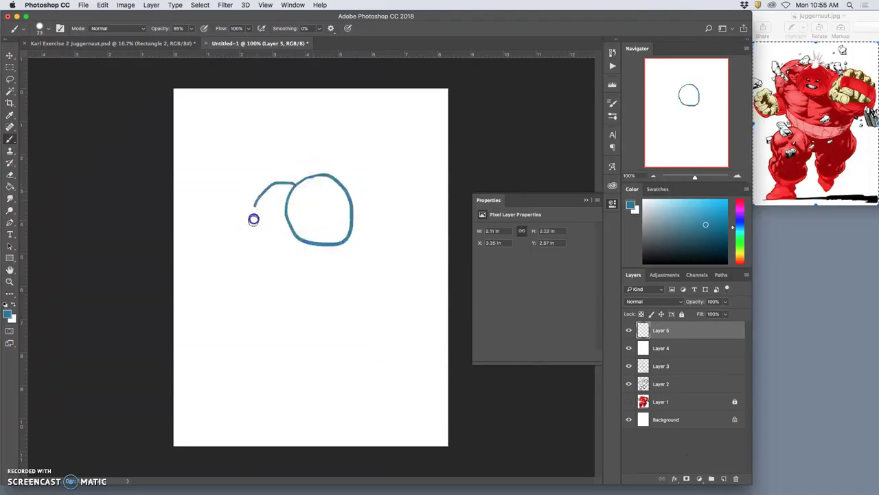
mouse_move(253, 219)
left_mouse_down()
mouse_move(286, 241)
mouse_move(255, 222)
mouse_move(338, 228)
mouse_move(304, 229)
mouse_move(327, 230)
left_mouse_up()
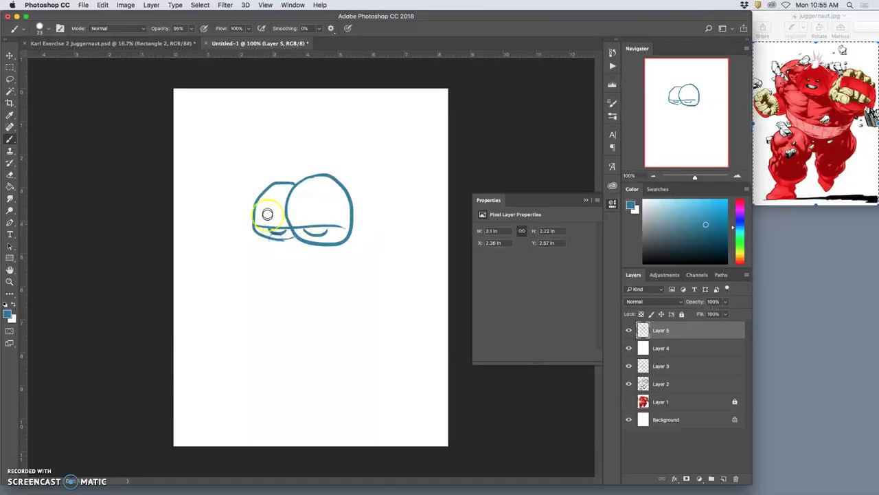
mouse_move(292, 166)
left_mouse_down()
mouse_move(287, 283)
mouse_move(373, 263)
mouse_move(340, 282)
left_mouse_up()
left_click_drag(387, 229, 307, 283)
mouse_move(306, 283)
left_mouse_down()
mouse_move(385, 258)
mouse_move(377, 269)
left_mouse_up()
mouse_move(294, 239)
left_mouse_down()
mouse_move(265, 238)
mouse_move(253, 257)
mouse_move(291, 255)
left_mouse_up()
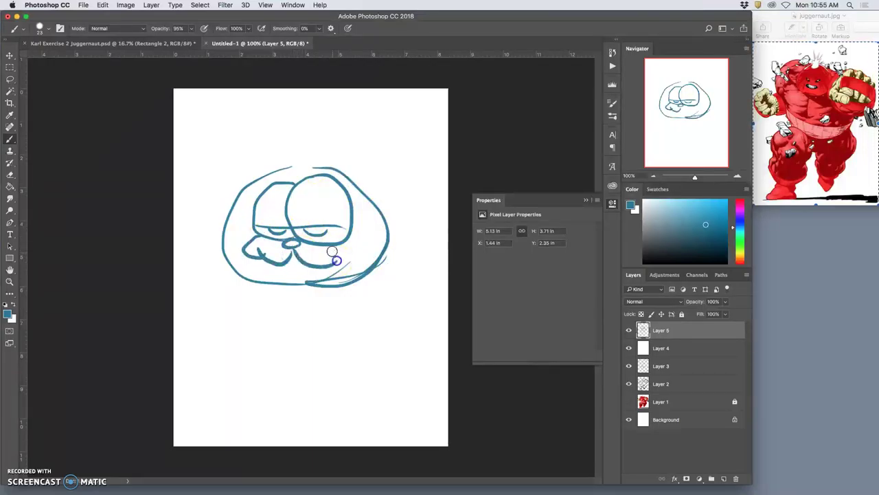
left_click_drag(350, 236, 350, 259)
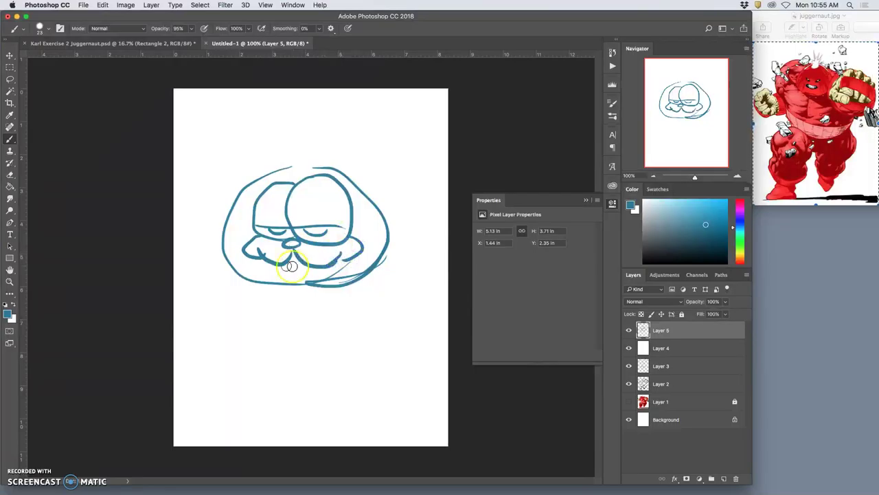
Add two pointed ears on top of the cat head and thicken the outline of both cheeks and the chin
left_click_drag(289, 266, 255, 245)
mouse_move(253, 187)
left_mouse_down()
mouse_move(237, 156)
mouse_move(287, 177)
mouse_move(285, 167)
mouse_move(296, 180)
mouse_move(291, 147)
mouse_move(343, 175)
left_mouse_up()
mouse_move(243, 146)
left_mouse_down()
mouse_move(296, 162)
mouse_move(324, 146)
mouse_move(309, 142)
mouse_move(333, 150)
mouse_move(370, 193)
left_mouse_up()
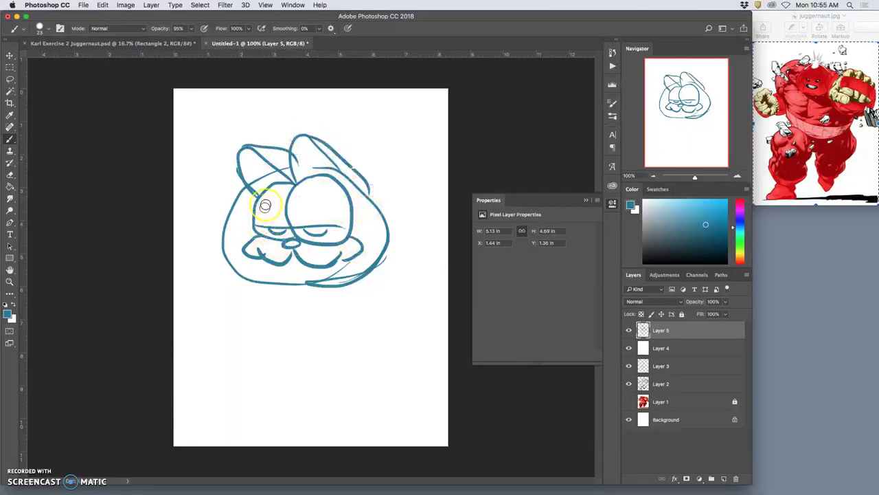
mouse_move(254, 191)
left_mouse_down()
mouse_move(226, 242)
mouse_move(249, 199)
mouse_move(227, 258)
mouse_move(252, 202)
mouse_move(228, 262)
mouse_move(233, 243)
mouse_move(247, 282)
left_mouse_up()
left_click_drag(233, 254, 260, 284)
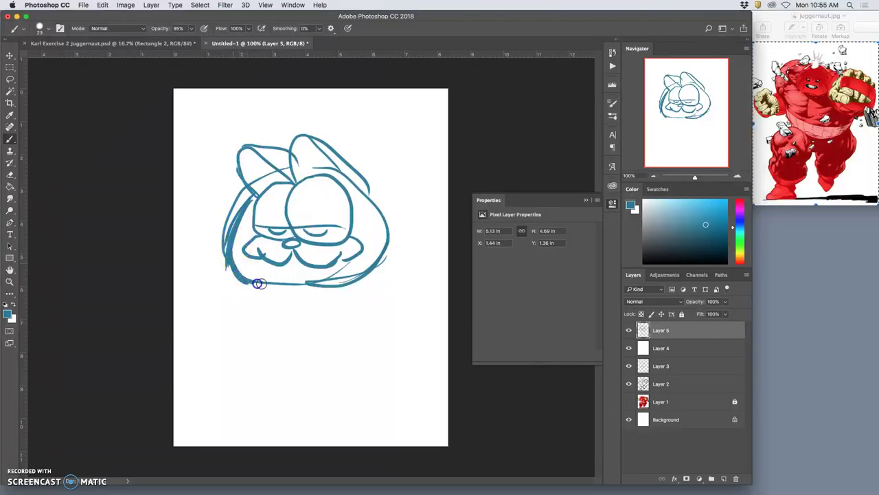
mouse_move(358, 187)
left_mouse_down()
mouse_move(393, 242)
mouse_move(390, 234)
mouse_move(380, 246)
mouse_move(389, 252)
mouse_move(331, 278)
mouse_move(247, 268)
mouse_move(278, 280)
mouse_move(301, 269)
mouse_move(255, 274)
left_mouse_up()
Fill in the cat's pupils, draw stripes inside both ears and paint dark spots along the cheeks
left_click_drag(308, 230, 328, 231)
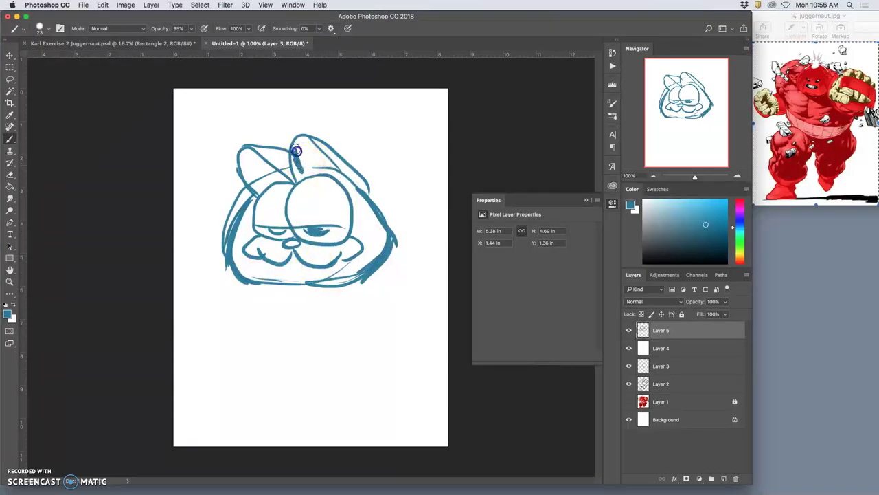
mouse_move(300, 144)
left_mouse_down()
mouse_move(308, 147)
mouse_move(255, 153)
mouse_move(252, 144)
mouse_move(262, 174)
left_mouse_up()
left_click_drag(269, 225, 282, 234)
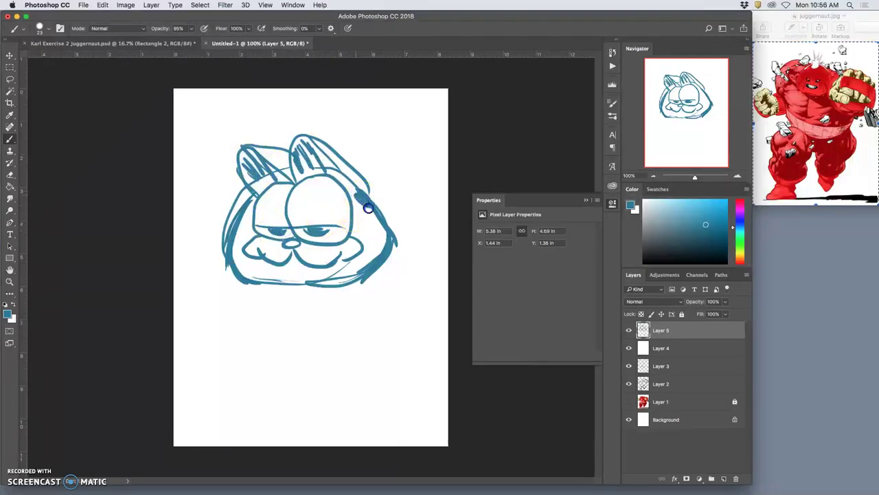
mouse_move(356, 204)
left_mouse_down()
mouse_move(376, 226)
mouse_move(368, 248)
left_mouse_up()
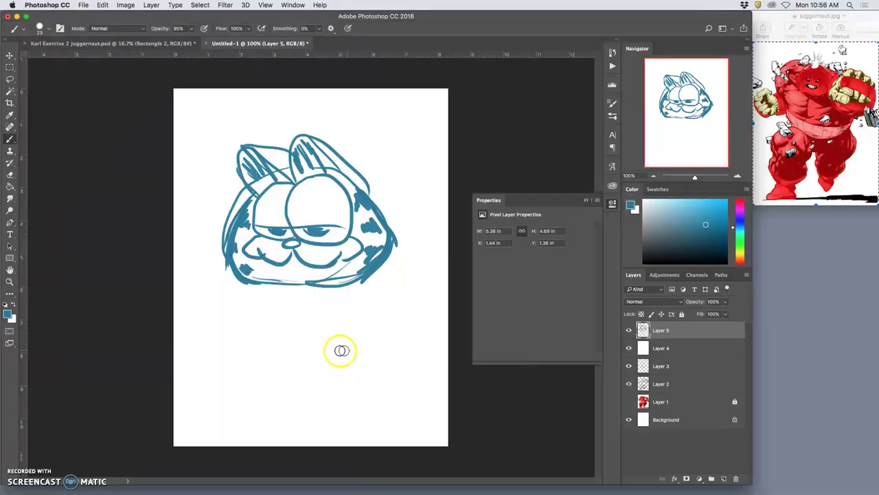
Below the large head, sketch a small turned cat head with overlapping eyes, nose, muzzle, ears, curved back and a filled open mouth
mouse_move(328, 318)
left_mouse_down()
mouse_move(365, 331)
mouse_move(327, 335)
left_mouse_up()
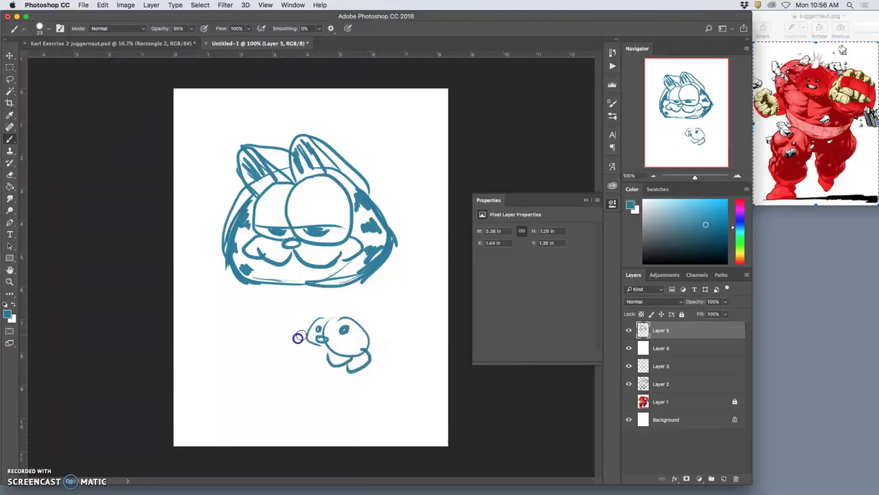
left_click_drag(308, 338, 326, 347)
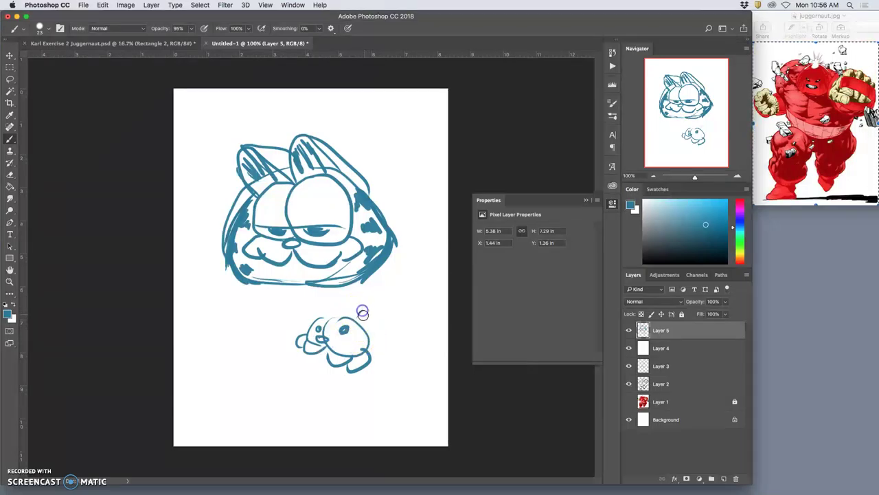
mouse_move(362, 313)
left_mouse_down()
mouse_move(337, 313)
mouse_move(350, 301)
mouse_move(386, 341)
mouse_move(377, 357)
mouse_move(376, 335)
mouse_move(363, 391)
left_mouse_up()
left_click(338, 313)
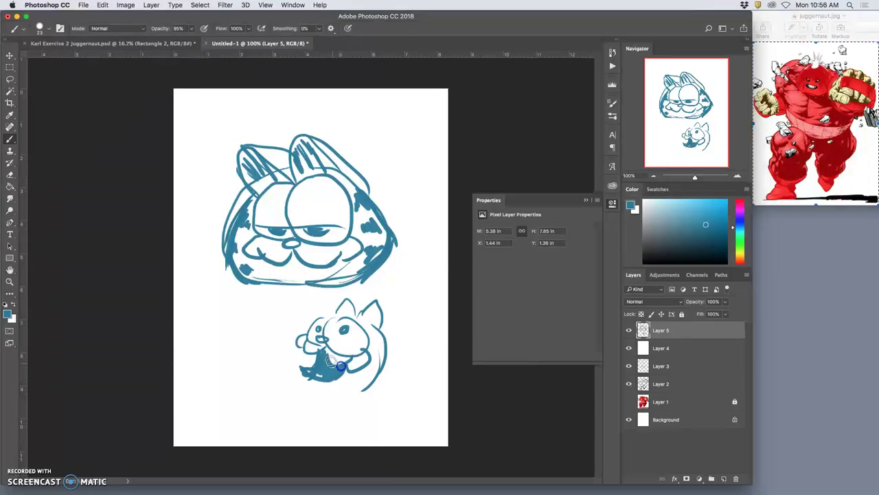
left_click(342, 328)
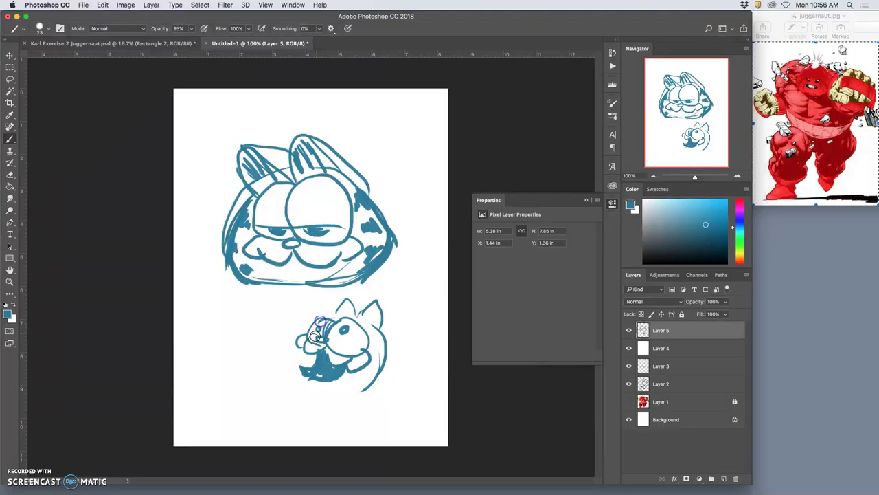
Close the small cat head's jaw and base outline, then paint spots along its back and stripes in its ears
left_click_drag(302, 353, 306, 363)
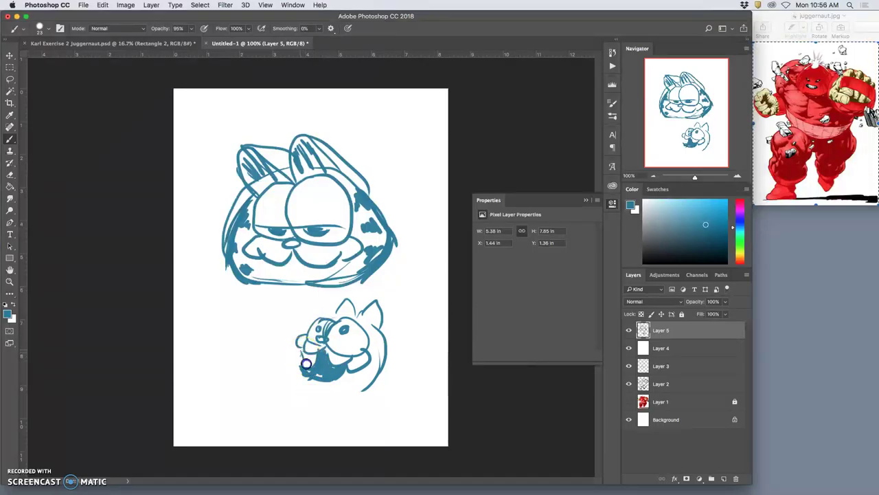
left_click(343, 386)
mouse_move(374, 371)
left_mouse_down()
mouse_move(384, 359)
mouse_move(377, 341)
left_mouse_up()
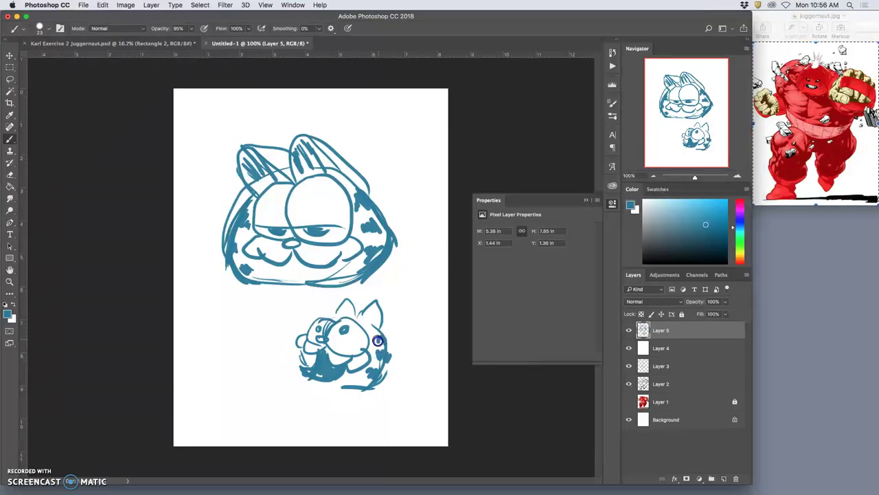
mouse_move(371, 310)
left_mouse_down()
mouse_move(338, 307)
mouse_move(328, 315)
mouse_move(337, 304)
mouse_move(336, 318)
mouse_move(308, 334)
left_mouse_up()
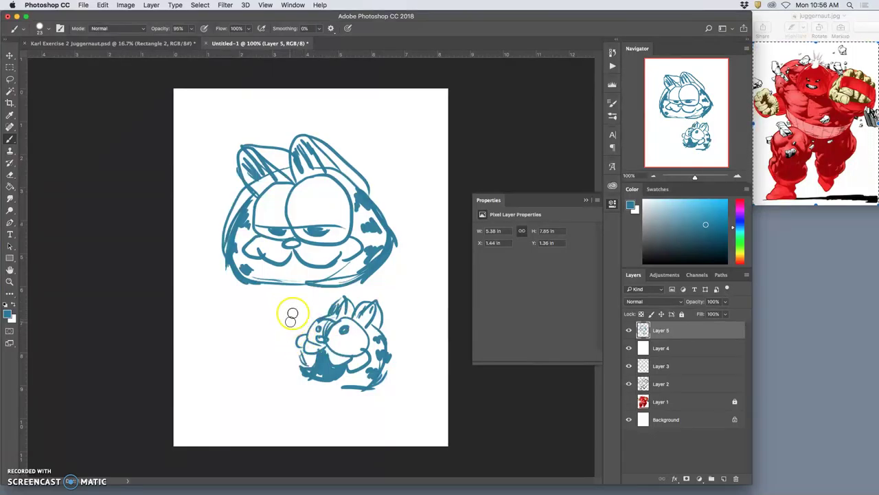
Add short whisker strokes behind the small cat head and on both sides of the large one, and touch up the small head's jaw
mouse_move(401, 325)
left_mouse_down()
mouse_move(411, 322)
mouse_move(397, 328)
left_mouse_up()
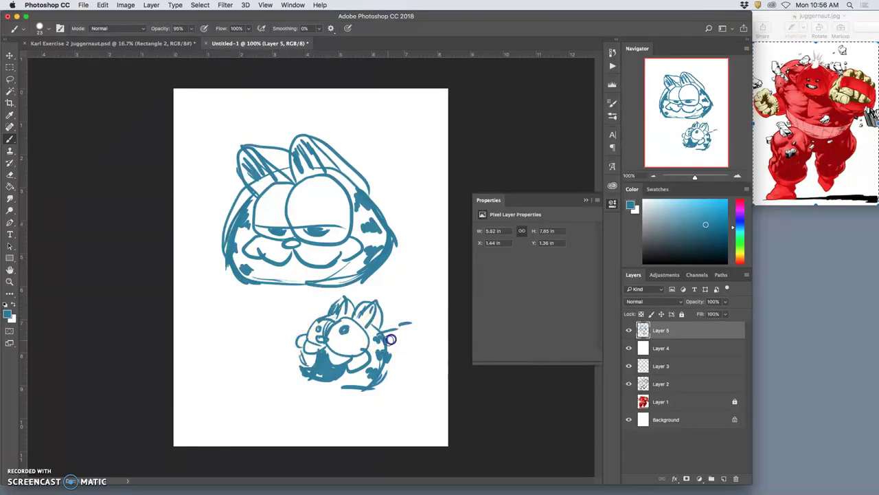
left_click_drag(358, 182, 395, 155)
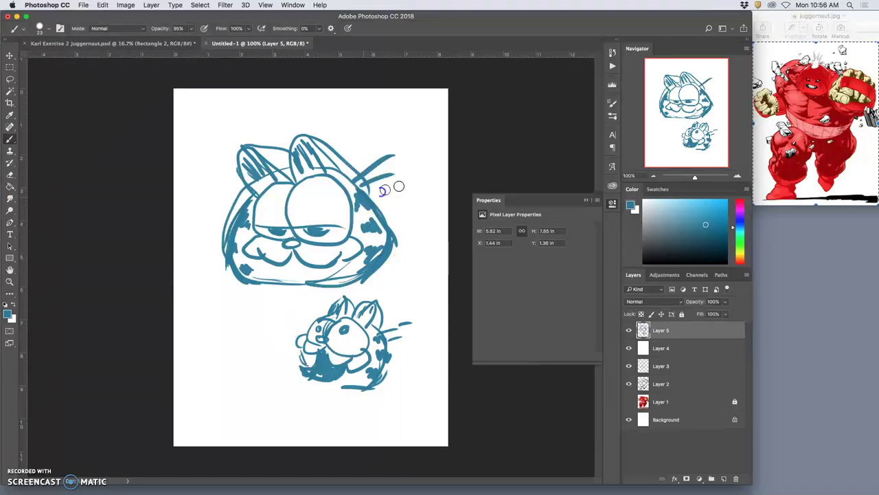
left_click_drag(399, 186, 361, 186)
left_click_drag(221, 180, 245, 194)
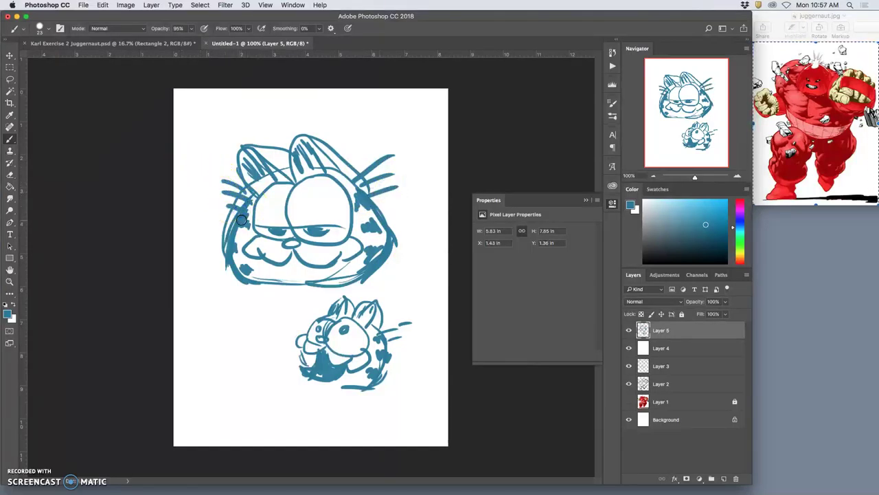
left_click_drag(298, 348, 306, 364)
Duplicate the white layer above the cat sketches and draw a tapered lampshade on it with ellipses at its top and bottom
left_click(704, 352)
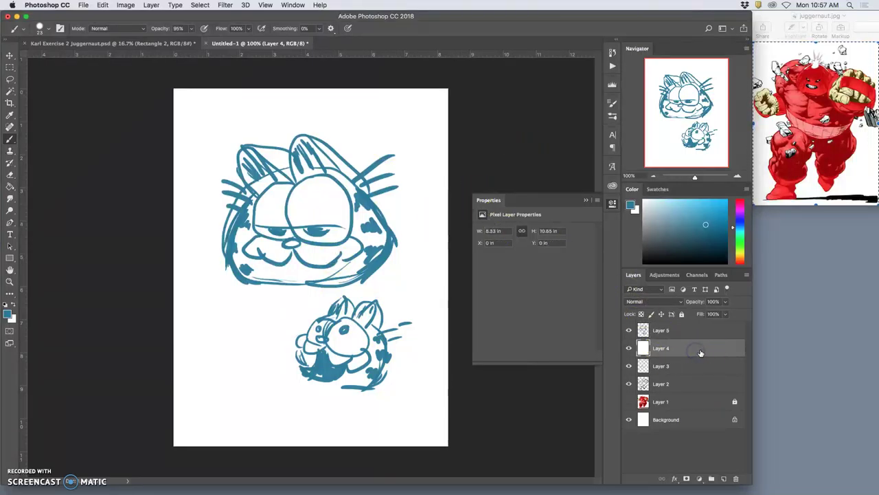
left_click_drag(696, 350, 687, 323)
mouse_move(270, 147)
left_mouse_down()
mouse_move(327, 162)
mouse_move(273, 151)
mouse_move(278, 141)
mouse_move(342, 155)
mouse_move(268, 157)
mouse_move(231, 236)
mouse_move(362, 254)
left_mouse_up()
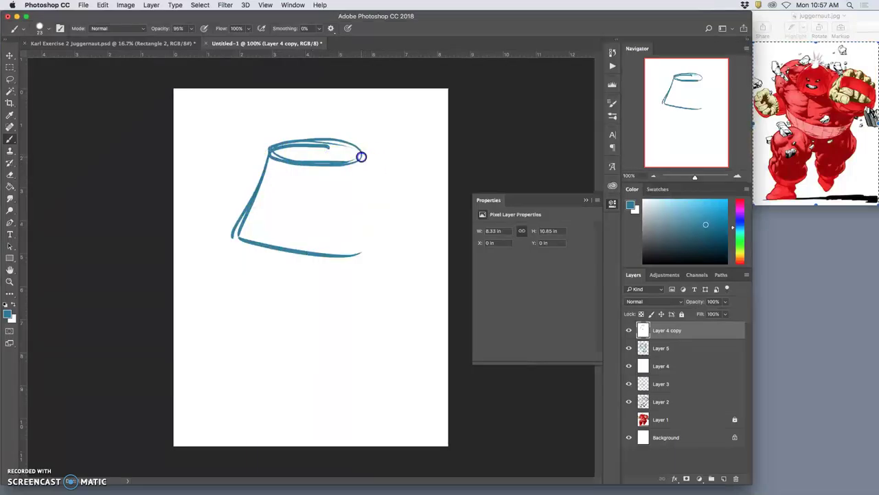
mouse_move(359, 150)
left_mouse_down()
mouse_move(389, 229)
mouse_move(371, 243)
mouse_move(323, 244)
left_mouse_up()
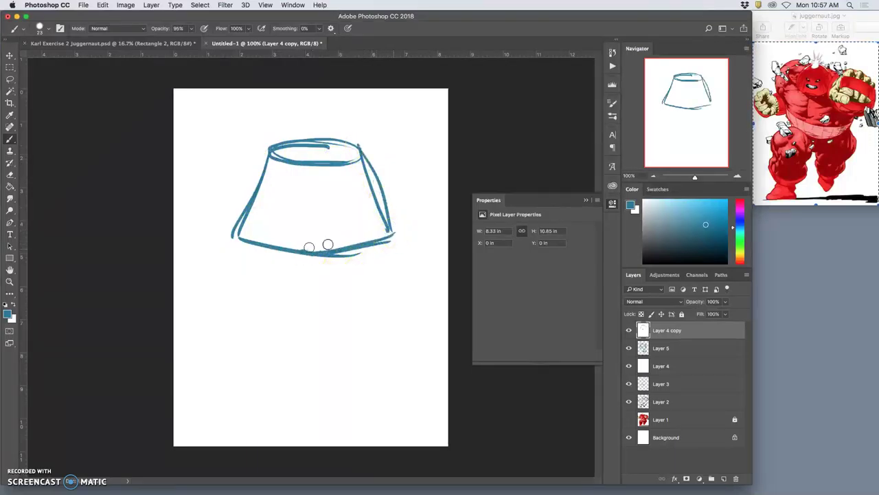
left_click_drag(306, 215, 375, 220)
mouse_move(262, 191)
left_mouse_down()
mouse_move(247, 219)
mouse_move(334, 206)
mouse_move(382, 212)
left_mouse_up()
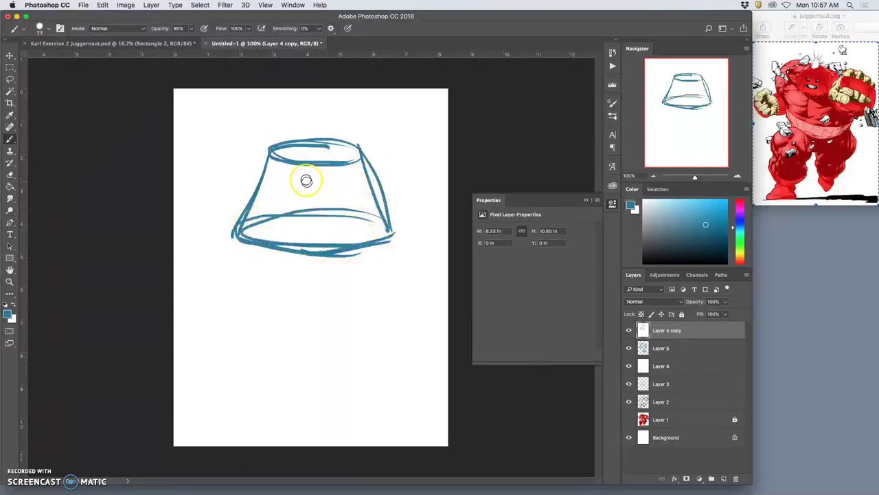
Draw the lamp's vertical stem through the shade, with a ball, a rectangular neck and a sloping base below it
mouse_move(298, 240)
left_mouse_down()
mouse_move(297, 169)
mouse_move(297, 267)
left_mouse_up()
mouse_move(336, 177)
left_mouse_down()
mouse_move(333, 270)
mouse_move(301, 271)
mouse_move(330, 275)
mouse_move(328, 304)
mouse_move(306, 303)
left_mouse_up()
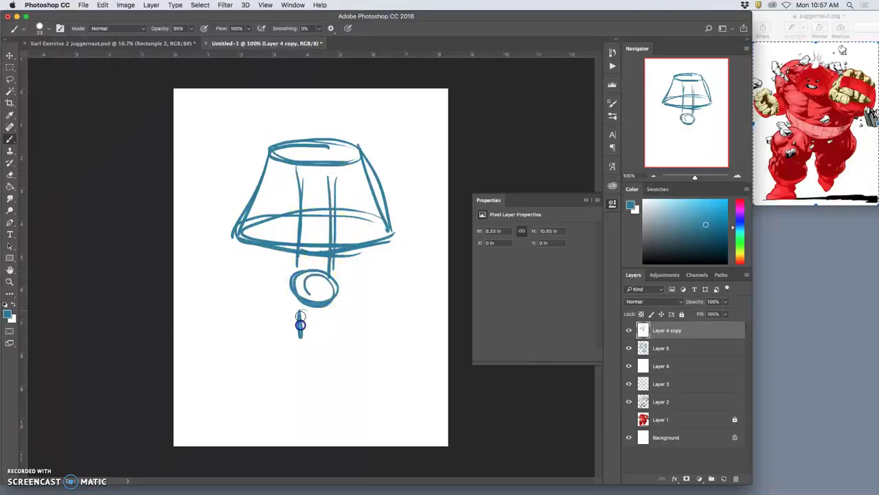
mouse_move(334, 346)
left_mouse_down()
mouse_move(291, 347)
mouse_move(249, 375)
mouse_move(369, 382)
left_mouse_up()
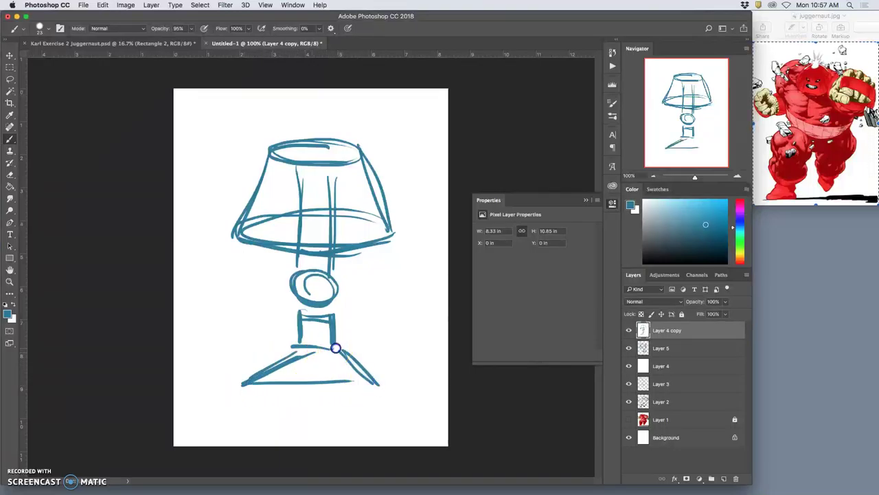
Round out the lamp base with ellipses, add a ring inside the shade's top, and join the ball to the stem with curved strokes
left_click_drag(335, 351, 384, 387)
left_click_drag(386, 384, 277, 385)
mouse_move(315, 363)
left_mouse_down()
mouse_move(266, 392)
mouse_move(376, 391)
left_mouse_up()
mouse_move(355, 369)
left_mouse_down()
mouse_move(242, 385)
mouse_move(282, 365)
mouse_move(335, 397)
left_mouse_up()
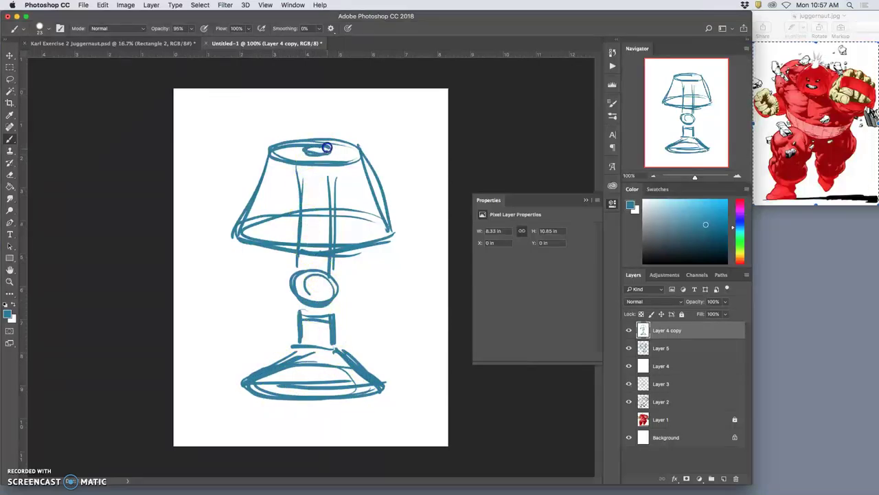
mouse_move(310, 147)
left_mouse_down()
mouse_move(275, 157)
mouse_move(347, 153)
mouse_move(307, 142)
mouse_move(343, 141)
left_mouse_up()
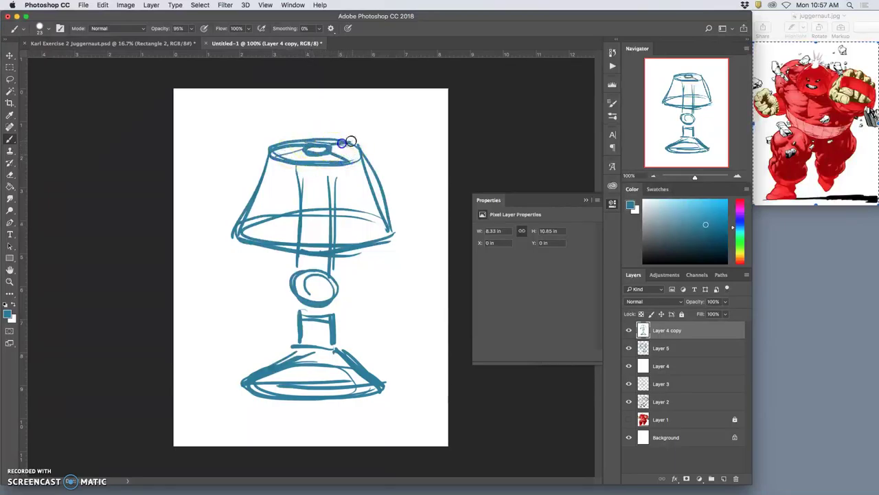
mouse_move(298, 247)
left_mouse_down()
mouse_move(316, 267)
mouse_move(330, 259)
mouse_move(320, 269)
mouse_move(333, 251)
mouse_move(331, 267)
mouse_move(332, 252)
mouse_move(299, 255)
mouse_move(332, 275)
mouse_move(294, 273)
mouse_move(328, 268)
mouse_move(336, 296)
mouse_move(309, 316)
left_mouse_up()
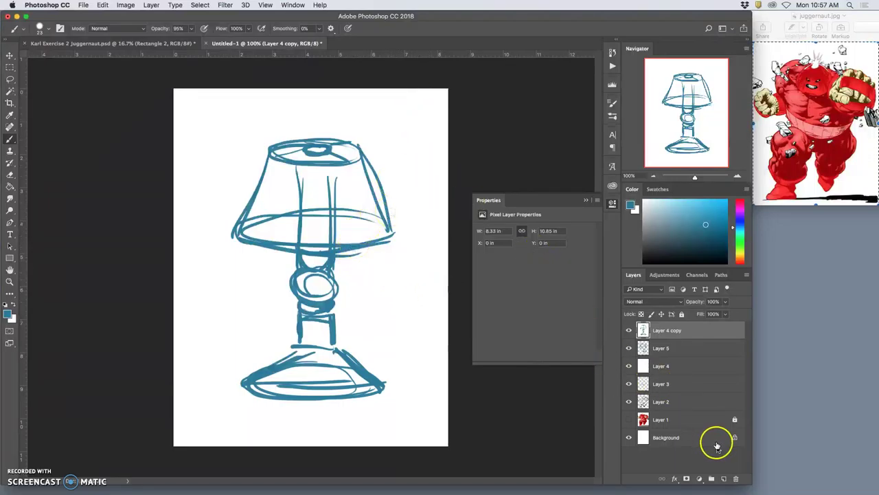
Add a new layer above the lamp sketch and fill it with white
left_click(724, 478)
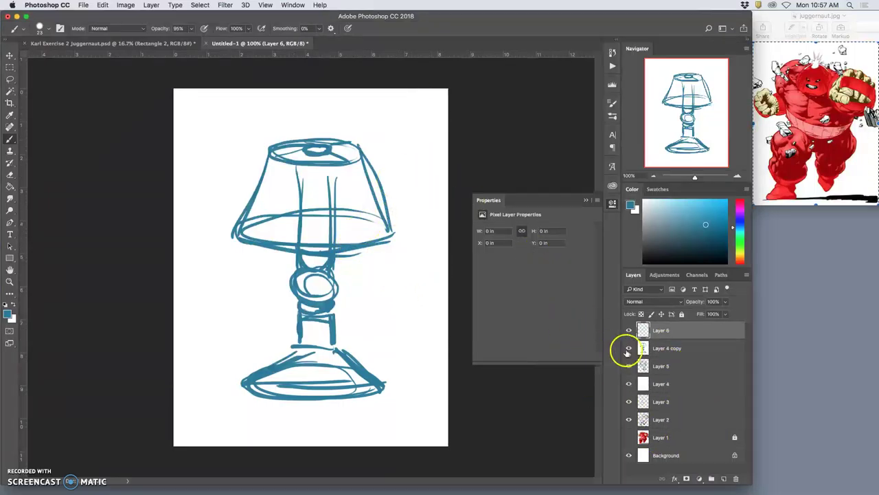
left_click(102, 5)
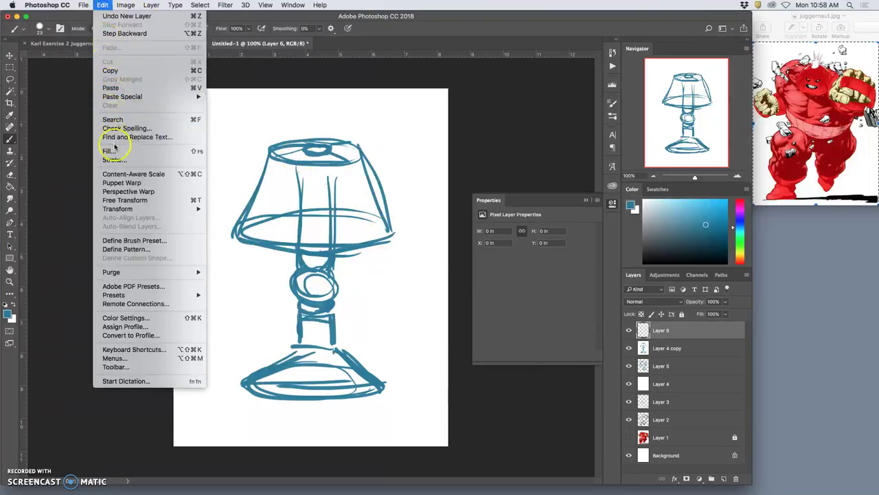
left_click(110, 147)
left_click(500, 199)
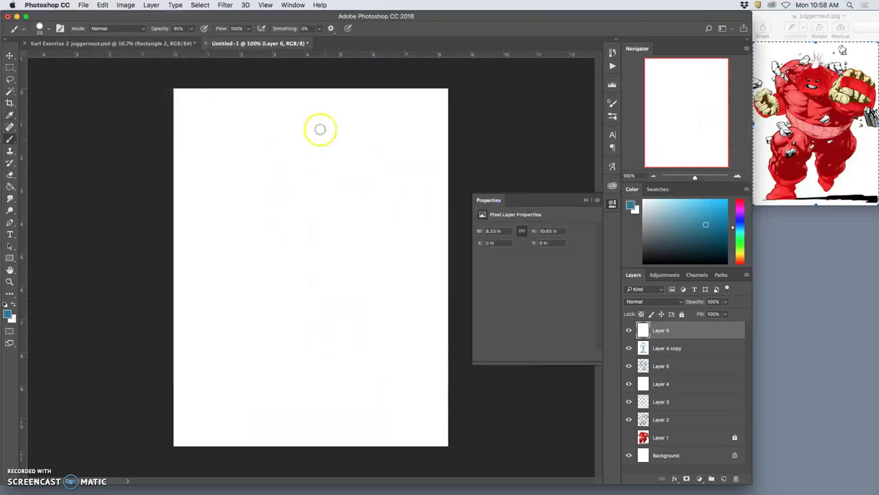
With the Brush tool, draw the draped lampshade's top ellipse with an inner ring, its flared left edge, ruffled hem and first fold
key("b")
mouse_move(322, 146)
left_mouse_down()
mouse_move(286, 160)
mouse_move(369, 163)
mouse_move(311, 142)
mouse_move(295, 145)
mouse_move(315, 169)
left_mouse_up()
mouse_move(328, 152)
left_mouse_down()
mouse_move(284, 160)
mouse_move(281, 199)
mouse_move(258, 233)
left_mouse_up()
left_click_drag(282, 161, 245, 232)
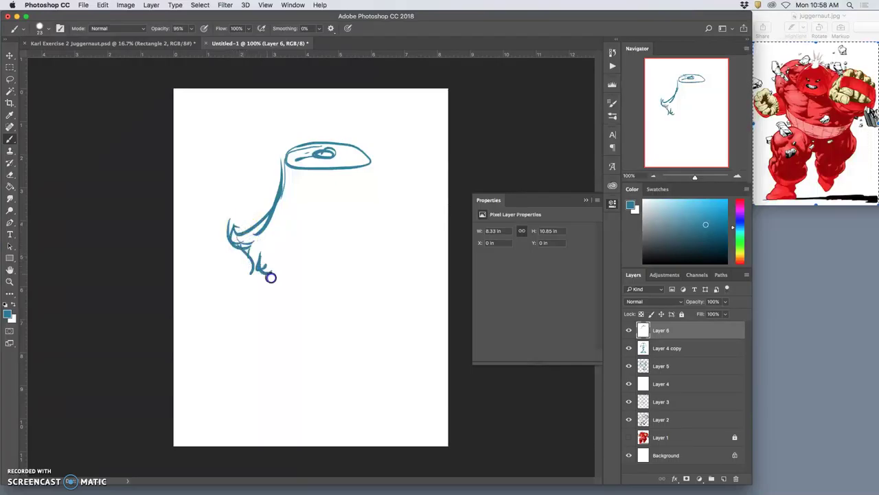
left_click_drag(291, 185, 277, 255)
Draw the remaining folds, scalloped hem and flared right edge of the draped lampshade, and add ruffled trim below its top rim
left_click_drag(322, 178, 318, 266)
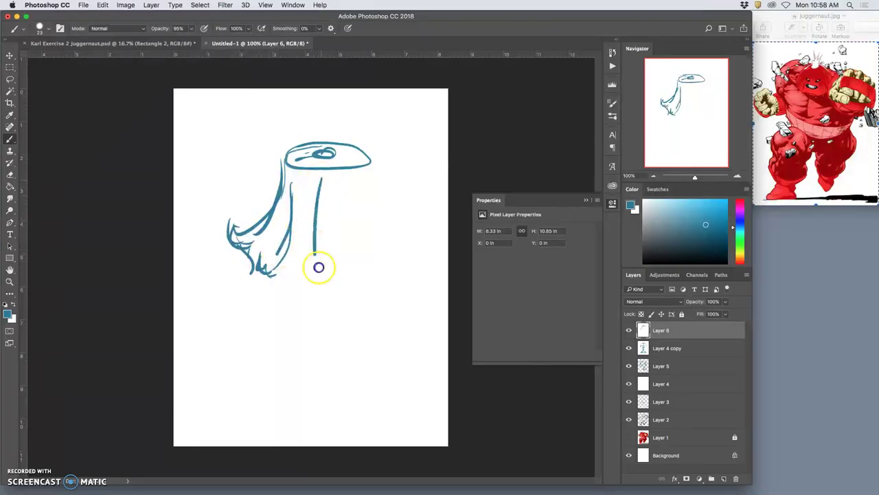
mouse_move(320, 209)
left_mouse_down()
mouse_move(317, 281)
mouse_move(296, 286)
mouse_move(316, 278)
left_mouse_up()
left_click_drag(341, 184, 349, 273)
mouse_move(341, 217)
left_mouse_down()
mouse_move(354, 267)
mouse_move(318, 277)
mouse_move(361, 284)
left_mouse_up()
left_click_drag(330, 278, 399, 272)
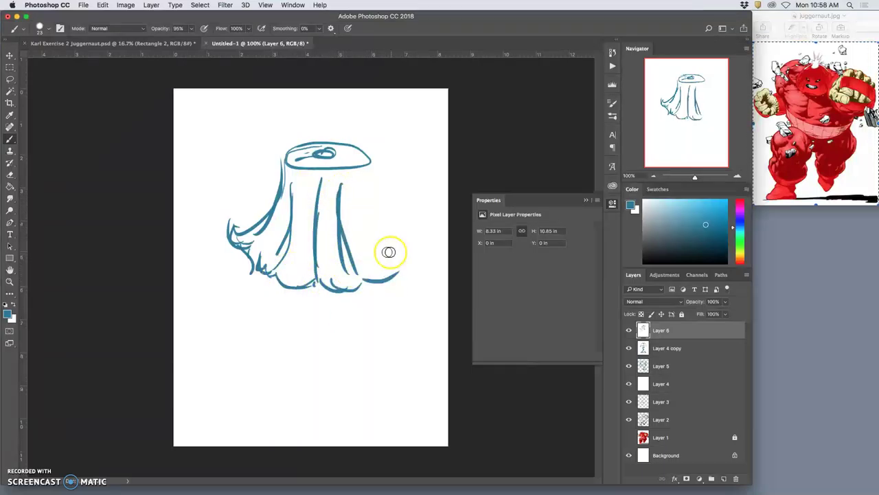
mouse_move(362, 183)
left_mouse_down()
mouse_move(371, 242)
mouse_move(368, 206)
mouse_move(383, 244)
mouse_move(404, 275)
left_mouse_up()
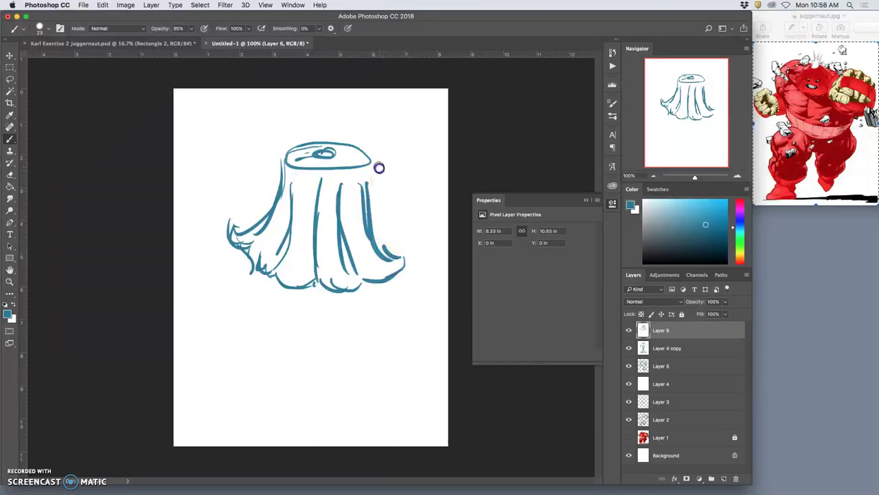
mouse_move(379, 167)
left_mouse_down()
mouse_move(393, 227)
mouse_move(417, 243)
mouse_move(417, 220)
left_mouse_up()
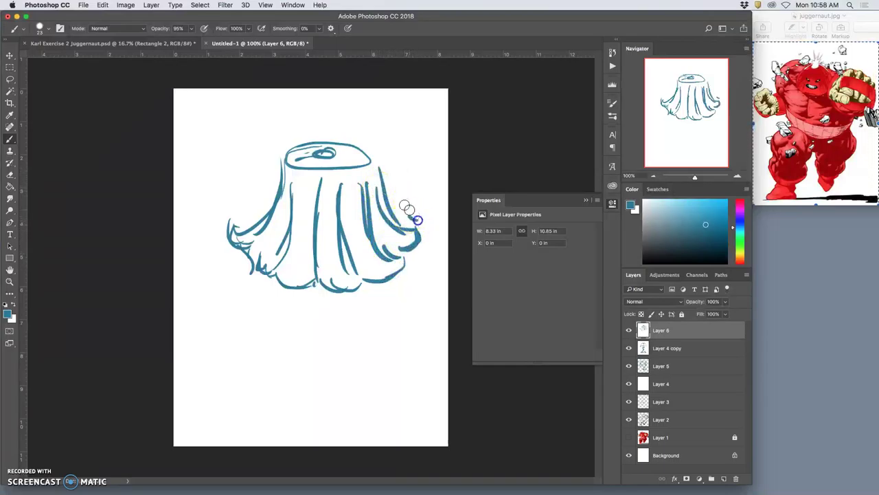
left_click_drag(331, 180, 291, 178)
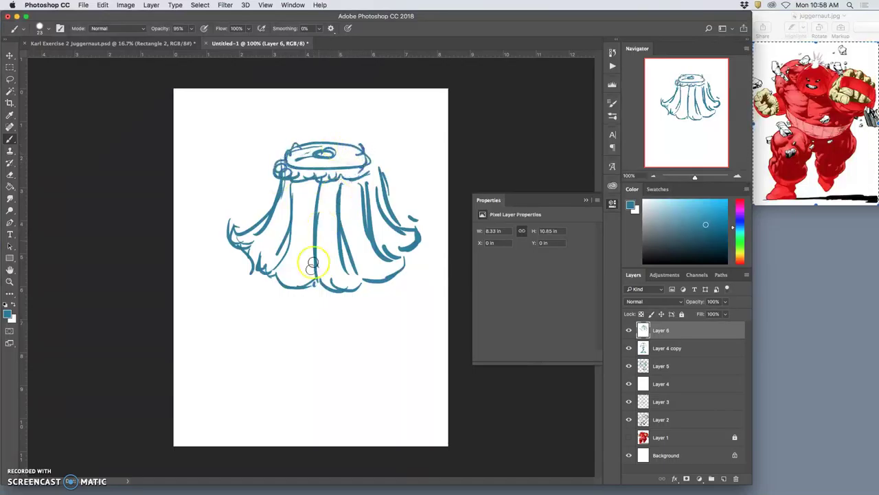
Draw a round lamp body under the shade with a small collar and three curved legs ending in claw feet
left_click_drag(314, 289, 334, 341)
left_click_drag(355, 287, 340, 335)
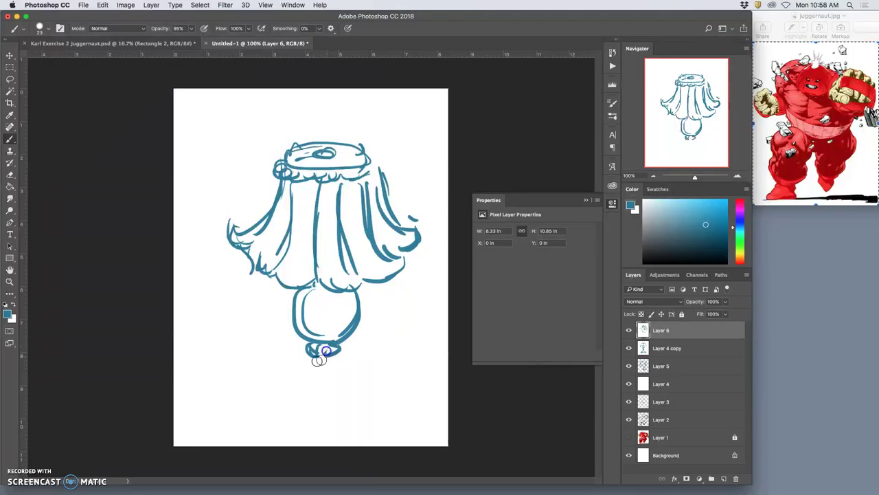
mouse_move(296, 366)
left_mouse_down()
mouse_move(272, 364)
mouse_move(268, 386)
left_mouse_up()
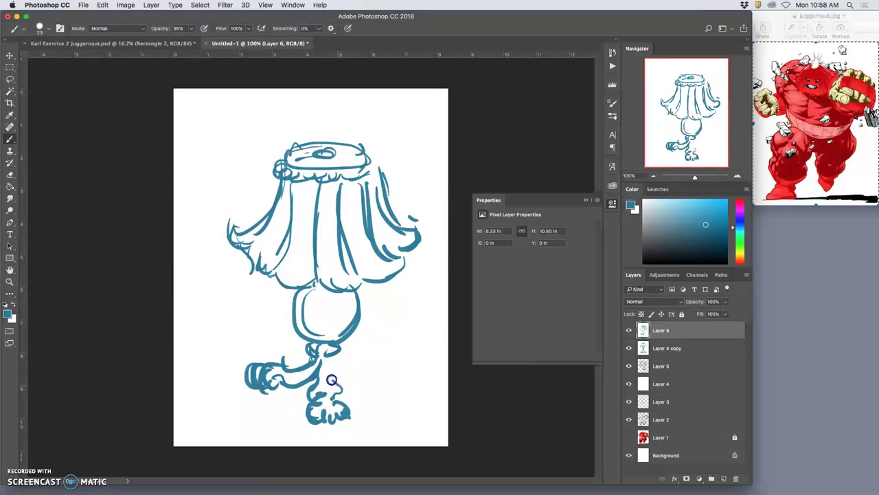
left_click_drag(343, 353, 377, 385)
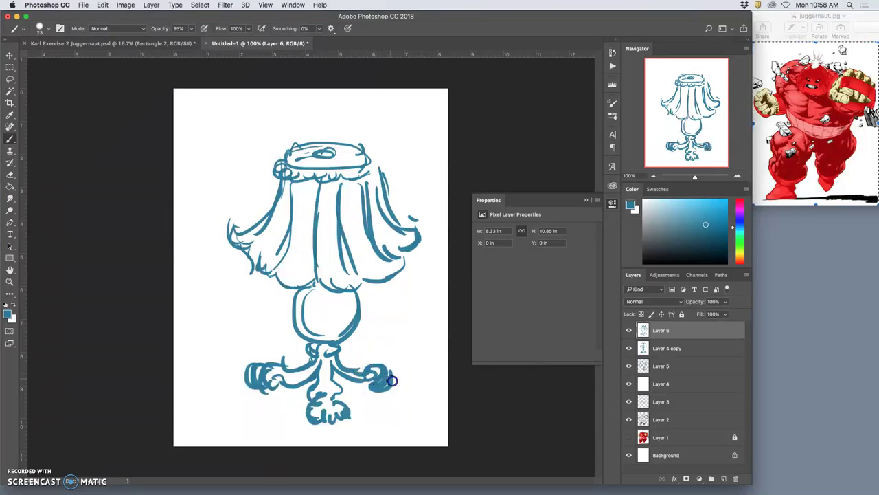
Add a collar beneath the round body and a vertical centre line through the lamp, and sketch a small plain shade in the page's upper-left corner
mouse_move(354, 313)
left_mouse_down()
mouse_move(337, 336)
mouse_move(359, 347)
mouse_move(303, 354)
left_mouse_up()
mouse_move(323, 283)
left_mouse_down()
mouse_move(322, 337)
mouse_move(332, 354)
left_mouse_up()
left_click_drag(324, 195, 325, 383)
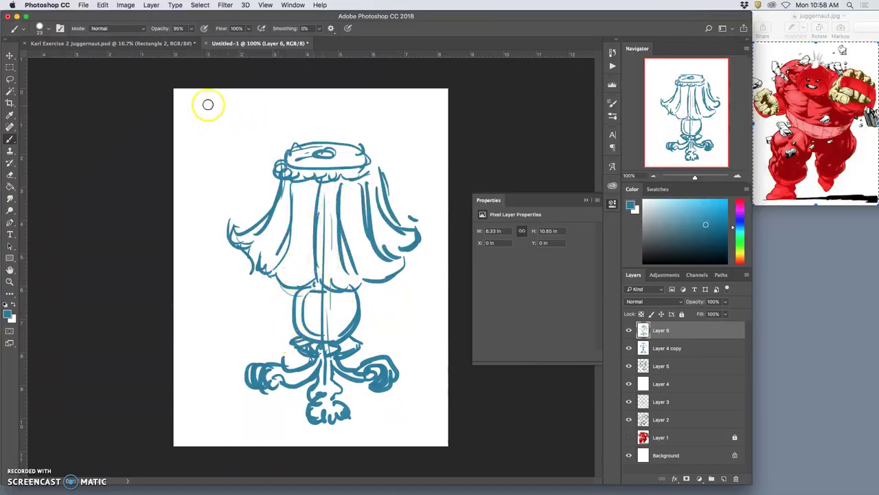
mouse_move(207, 103)
left_mouse_down()
mouse_move(191, 152)
mouse_move(245, 159)
mouse_move(256, 102)
left_mouse_up()
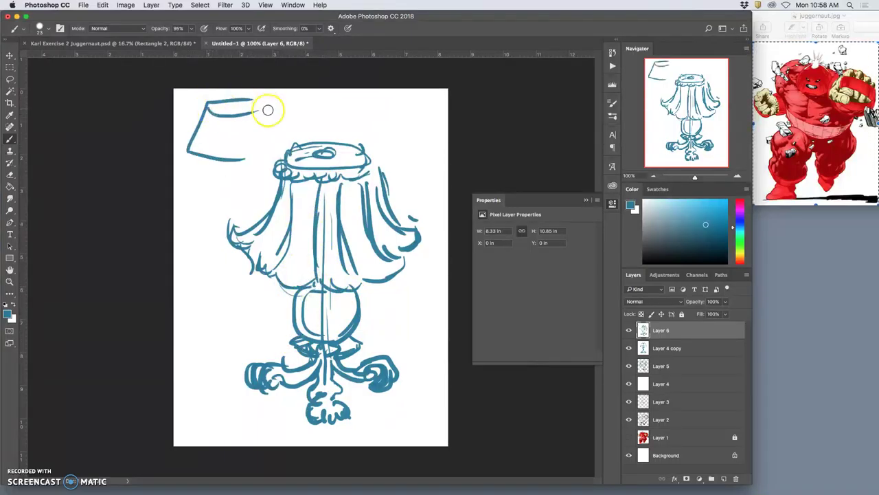
Hide Layer 6 and, on Layer 4 copy, draw green vertical folds down the plain shade with scallops along its lower and upper rims
left_click(629, 331)
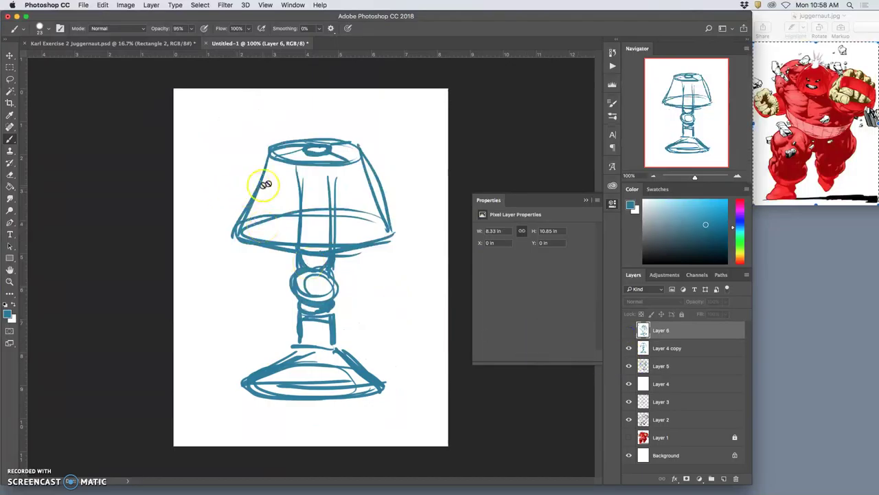
left_click(663, 348)
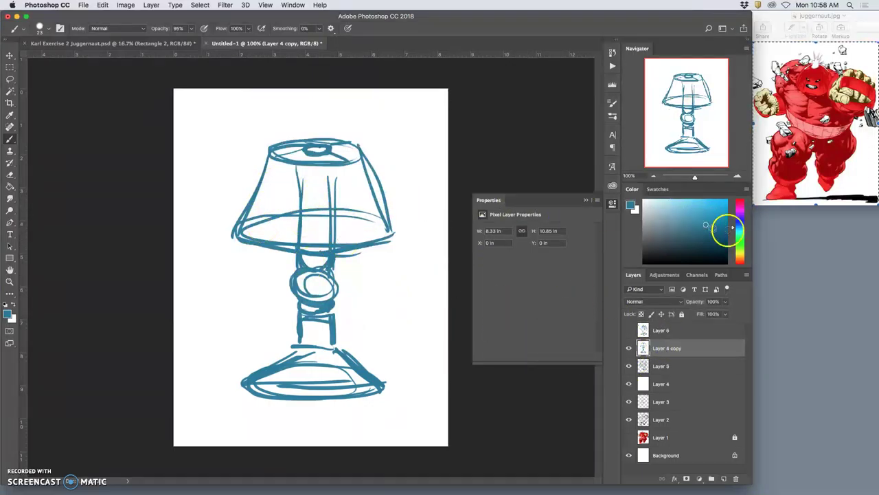
left_click(741, 241)
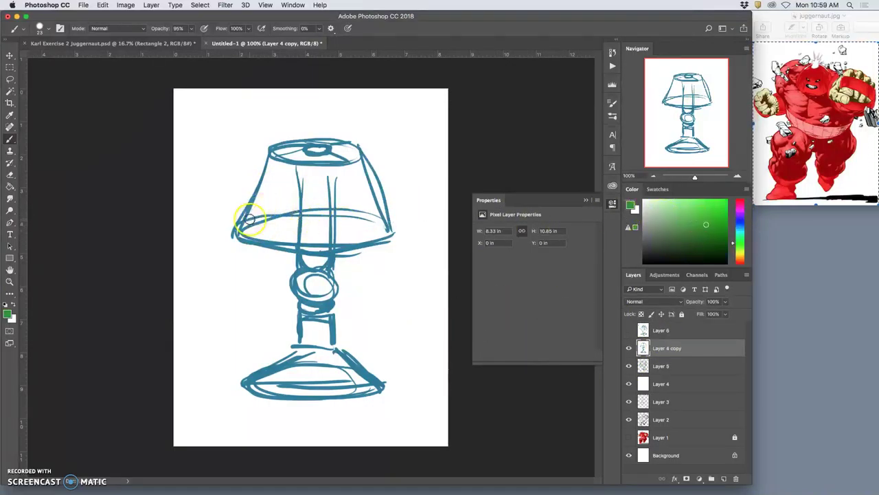
left_click_drag(275, 157, 259, 246)
left_click_drag(302, 168, 300, 251)
left_click_drag(338, 172, 342, 261)
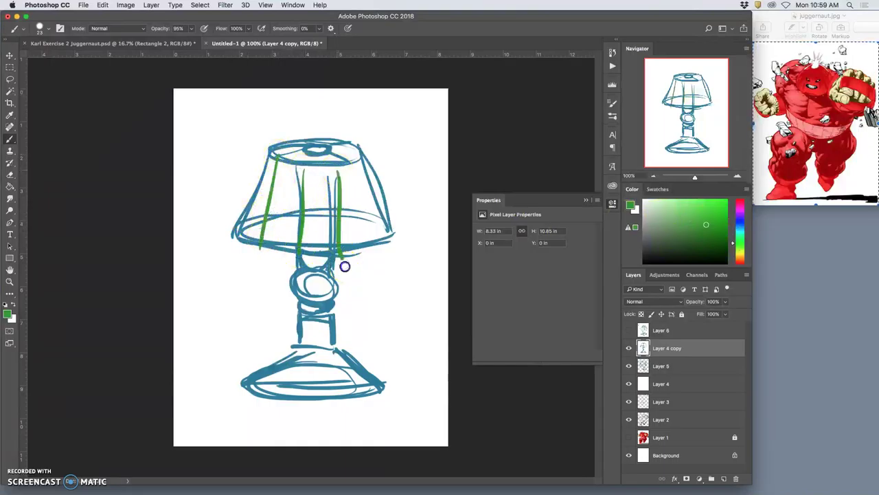
left_click_drag(352, 170, 383, 252)
mouse_move(226, 237)
left_mouse_down()
mouse_move(296, 239)
mouse_move(273, 267)
mouse_move(305, 255)
mouse_move(318, 271)
mouse_move(334, 240)
mouse_move(350, 270)
mouse_move(378, 249)
mouse_move(396, 233)
left_mouse_up()
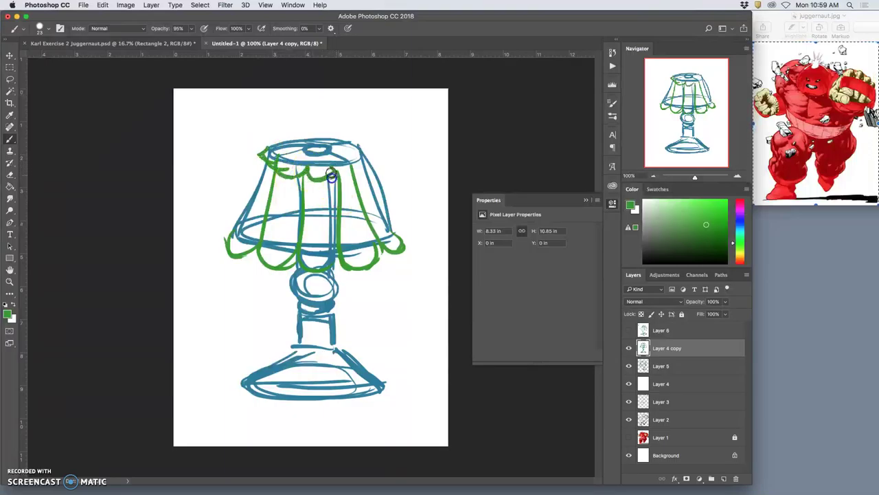
Draw green splayed legs with round feet over the lamp's sloping base, and add green lines along the shade's outer edges
mouse_move(305, 347)
left_mouse_down()
mouse_move(281, 371)
mouse_move(244, 375)
mouse_move(217, 391)
mouse_move(307, 387)
mouse_move(318, 406)
mouse_move(311, 389)
mouse_move(325, 364)
mouse_move(317, 357)
left_mouse_up()
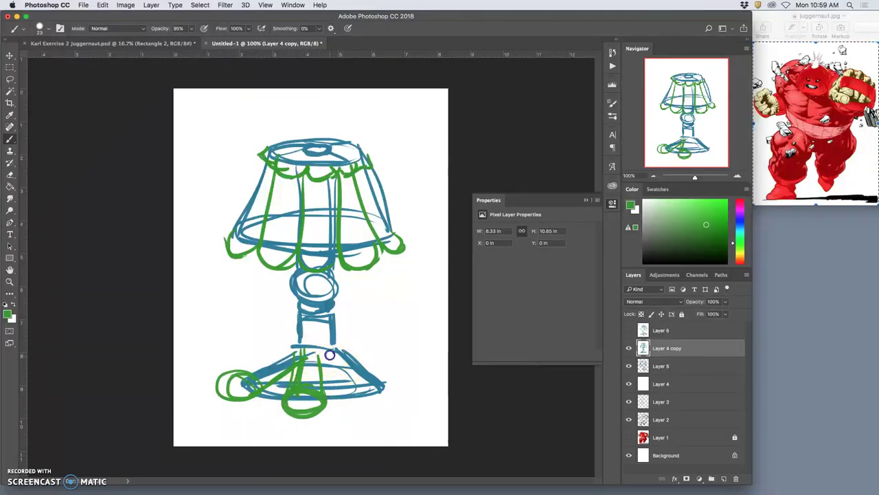
left_click_drag(347, 394, 344, 357)
left_click_drag(354, 395, 358, 410)
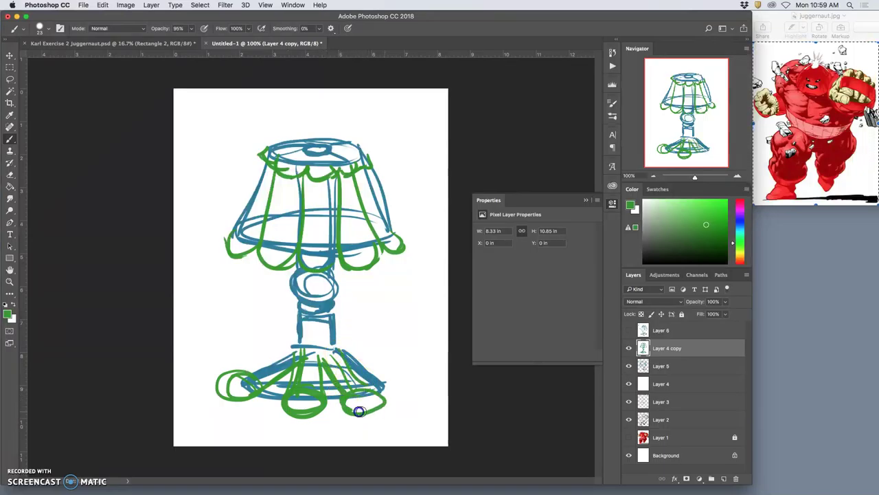
left_click_drag(339, 348, 398, 380)
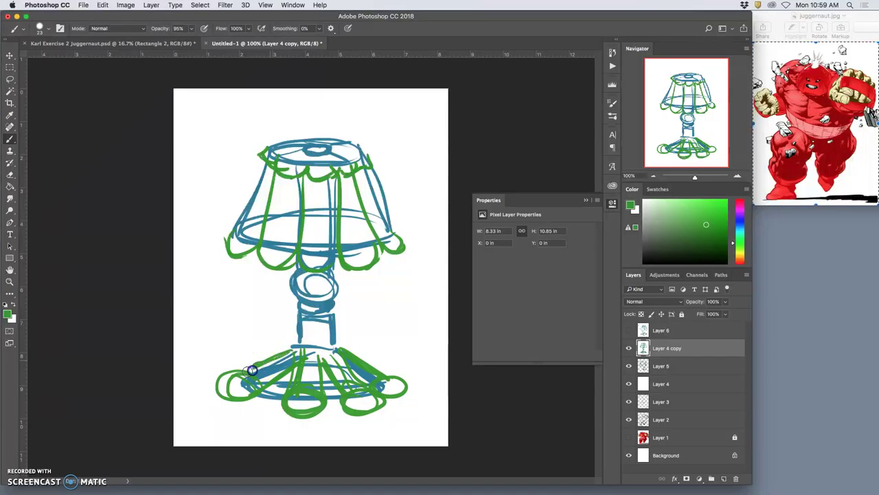
mouse_move(252, 371)
left_mouse_down()
mouse_move(284, 379)
mouse_move(296, 412)
mouse_move(317, 406)
left_mouse_up()
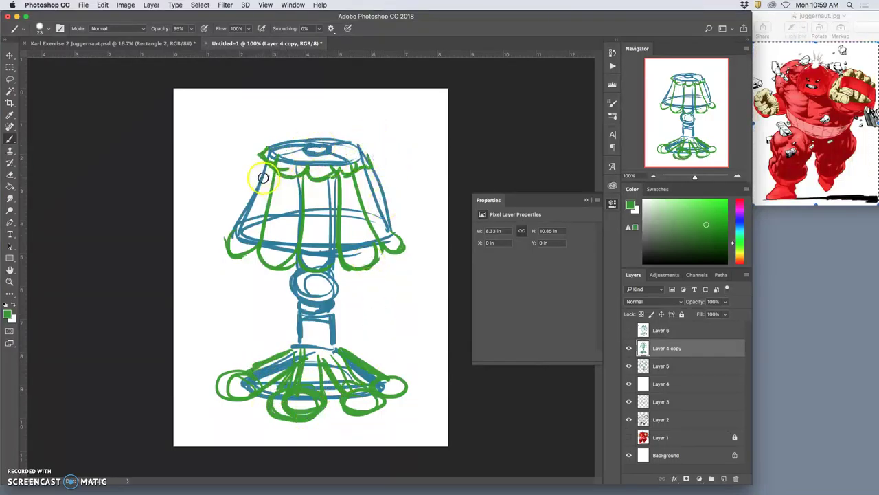
mouse_move(281, 149)
left_mouse_down()
mouse_move(257, 172)
mouse_move(226, 240)
left_mouse_up()
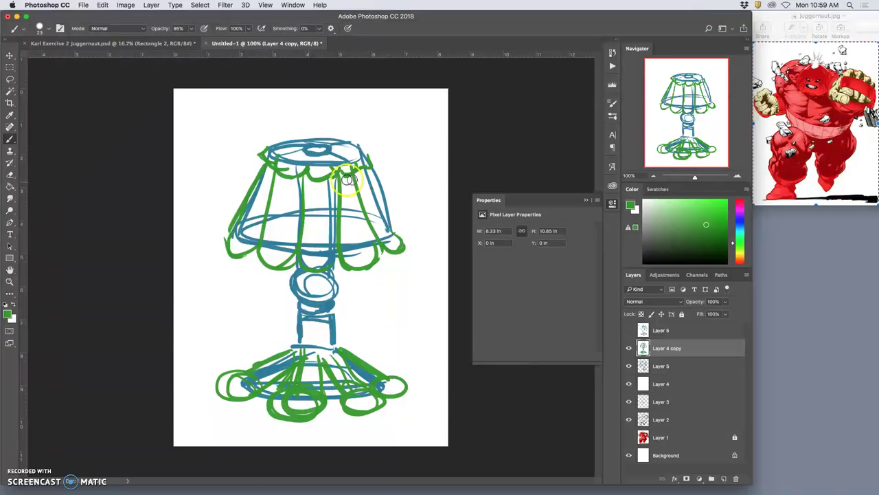
mouse_move(349, 180)
left_mouse_down()
mouse_move(367, 177)
mouse_move(405, 254)
left_mouse_up()
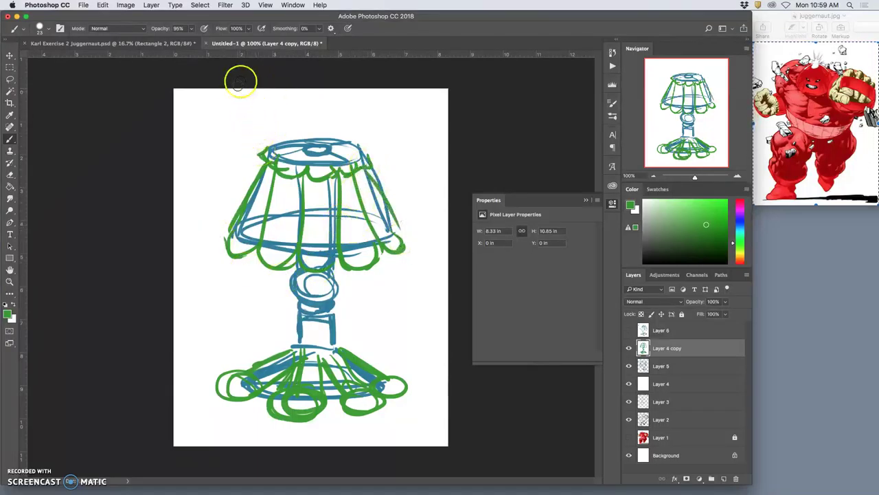
Hide Layer 4 copy, Layer 5, Layer 4, Layer 3 and Layer 2
left_click(629, 348)
left_click(629, 365)
left_click(629, 384)
left_click(628, 403)
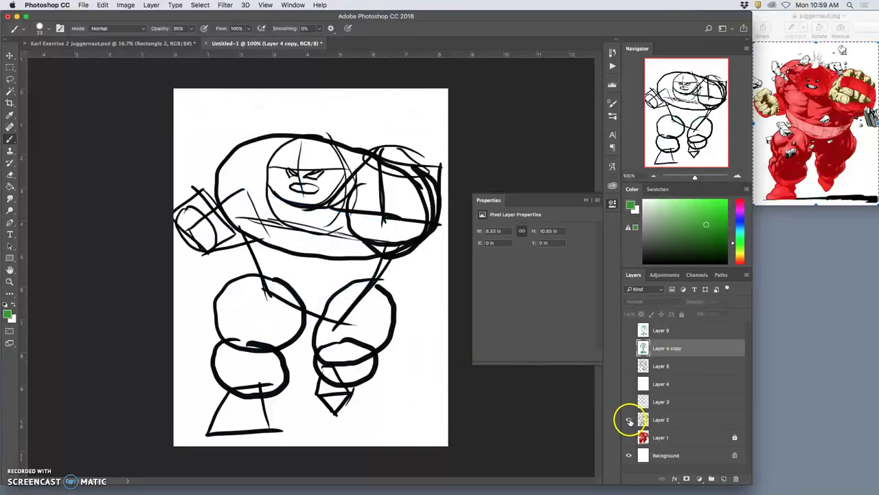
left_click(629, 420)
Switch to the Karl Exercise 2 Juggernaut.psd document and look over its ellipse and rectangle shape layers
left_click(137, 44)
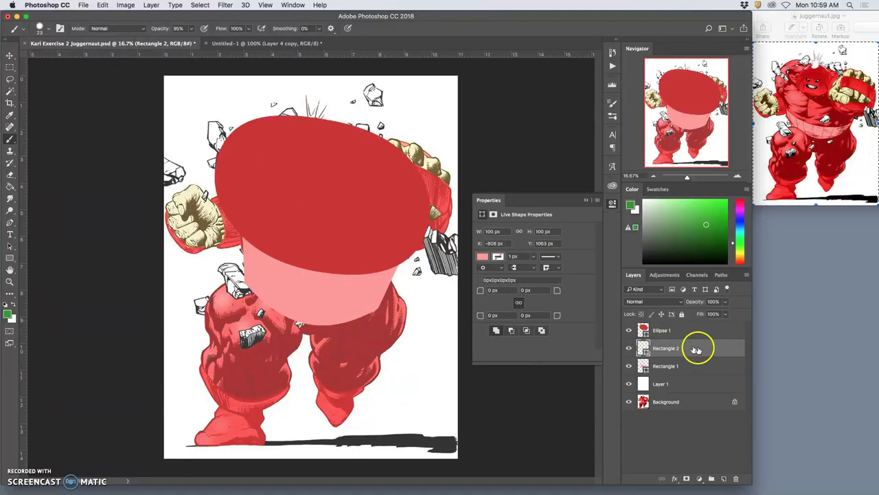
left_click(670, 333)
left_click(668, 350)
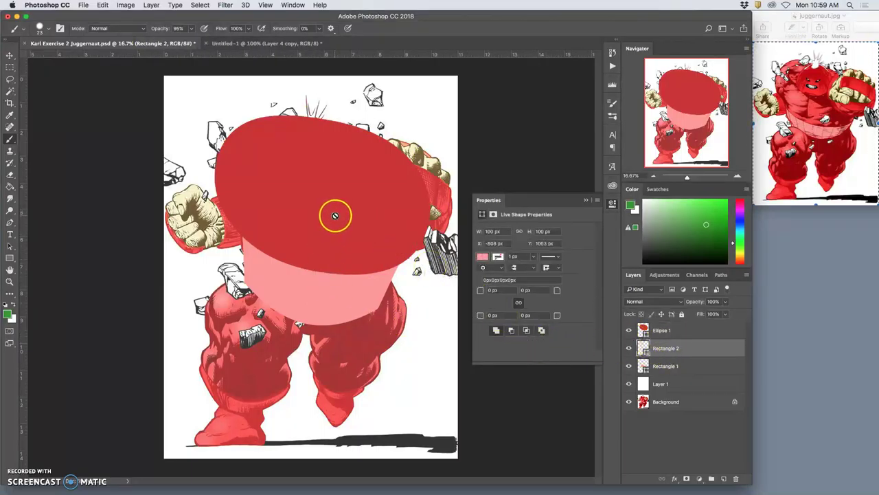
Return to the Untitled-1 document and show the Juggernaut reference on Layer 1 with the Layer 2 shape sketch over it
left_click(267, 43)
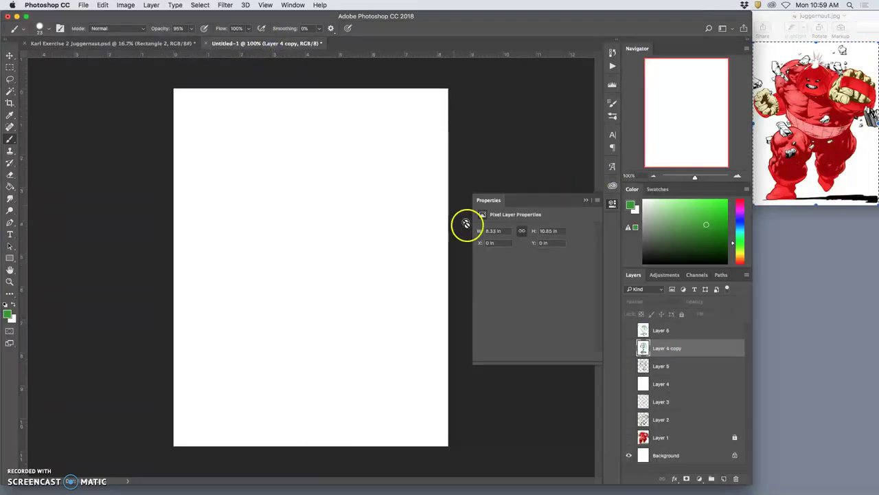
left_click(628, 437)
left_click(629, 419)
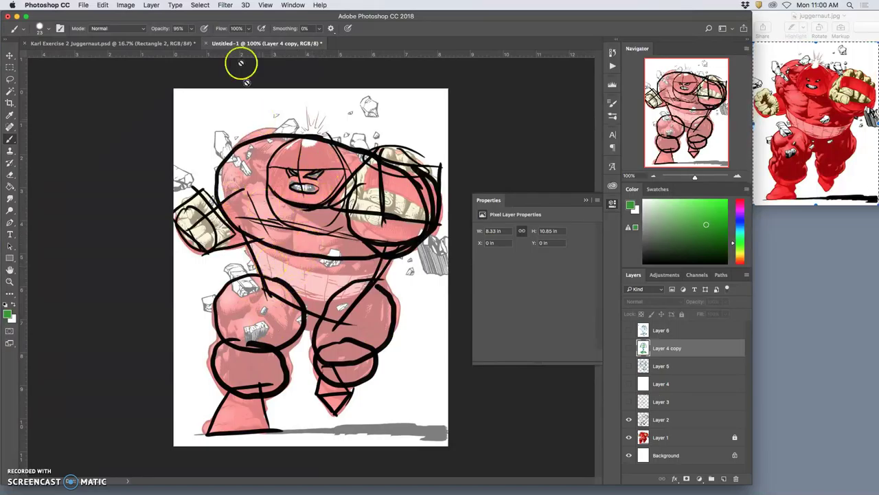
In Karl Exercise 2 Juggernaut.psd, draw a red ellipse about 796 by 1143 px over the Juggernaut's left-hand thigh, above the Ellipse 1 layer
left_click(165, 44)
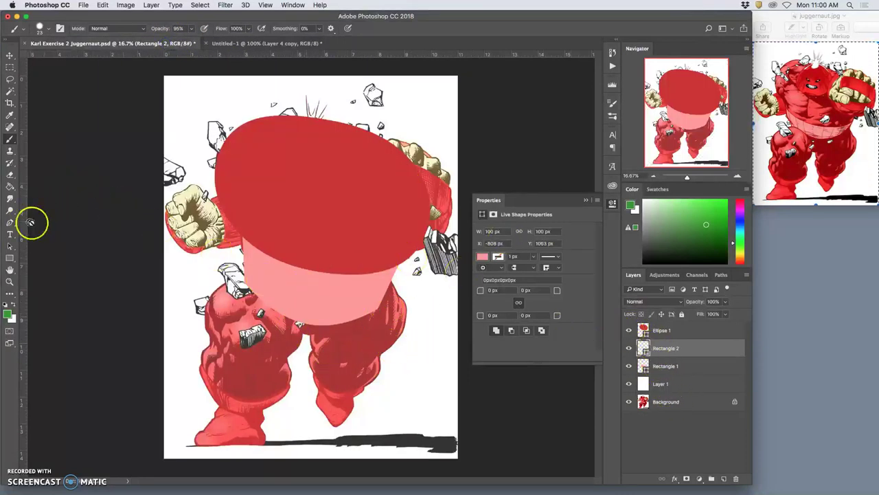
left_click(661, 330)
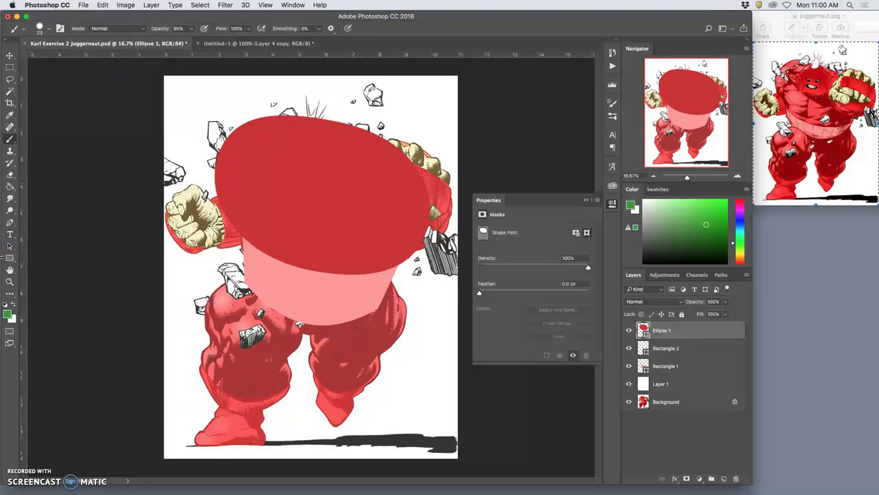
left_click(12, 260)
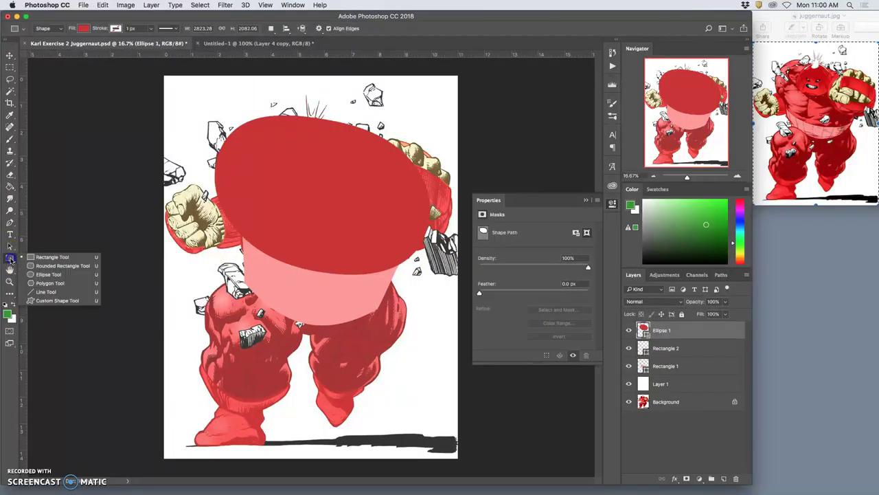
left_click(48, 274)
left_click_drag(248, 283, 265, 312)
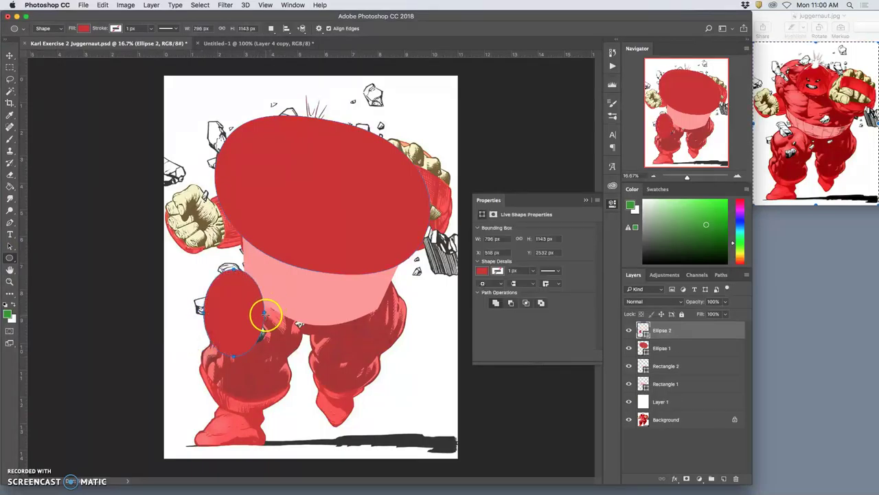
Transform the thigh ellipse on Ellipse 2 to about 1407 by 1072 px and rotate it about 7.4°
left_click(10, 54)
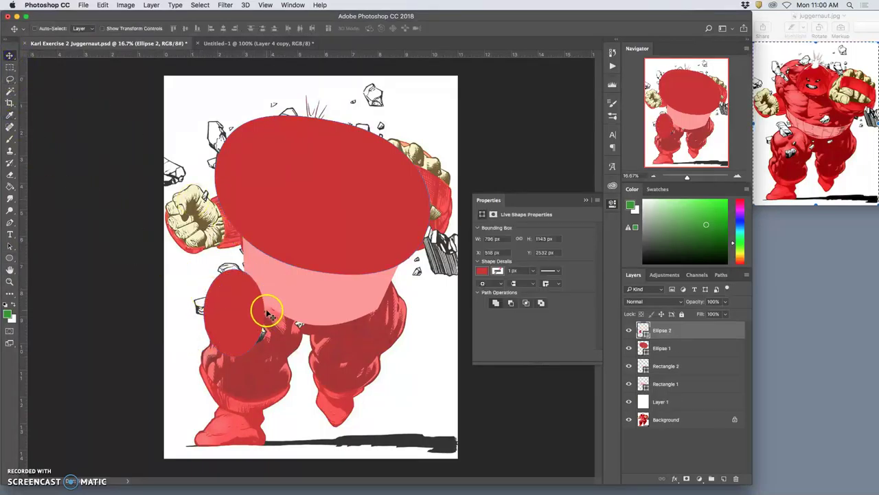
key("super+t")
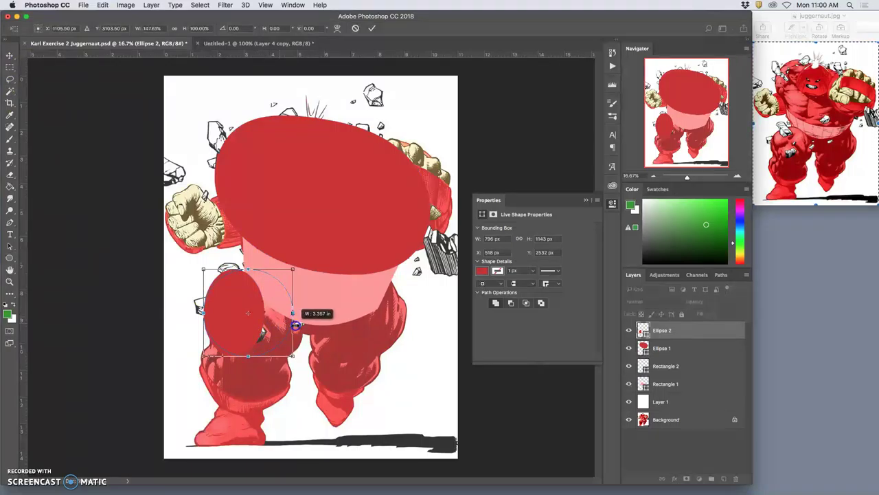
left_click_drag(297, 325, 311, 317)
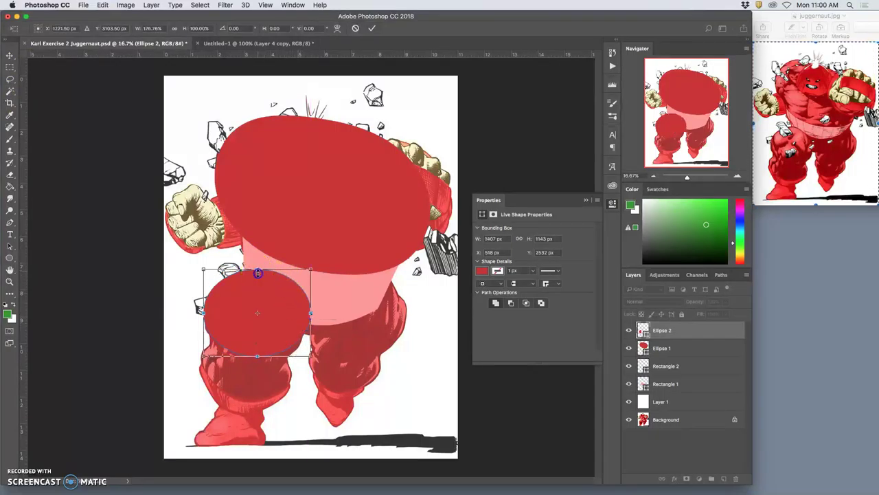
mouse_move(258, 273)
left_mouse_down()
mouse_move(260, 283)
mouse_move(259, 275)
left_mouse_up()
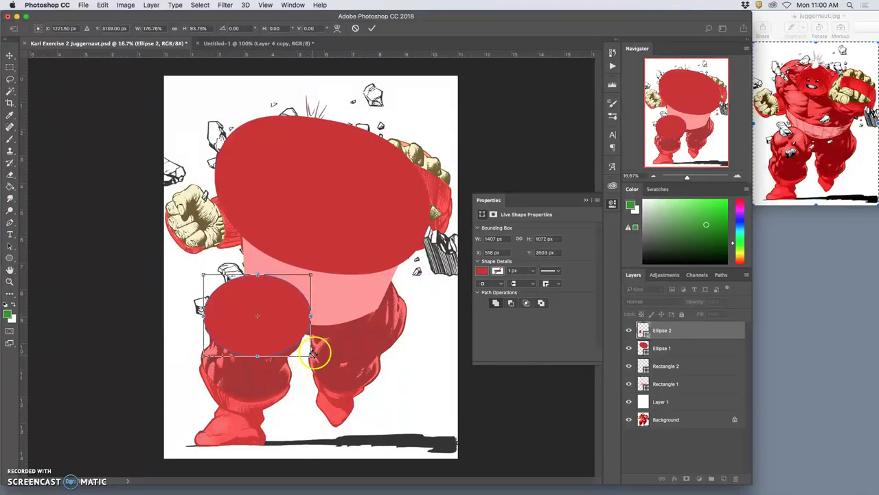
left_click_drag(320, 358, 309, 361)
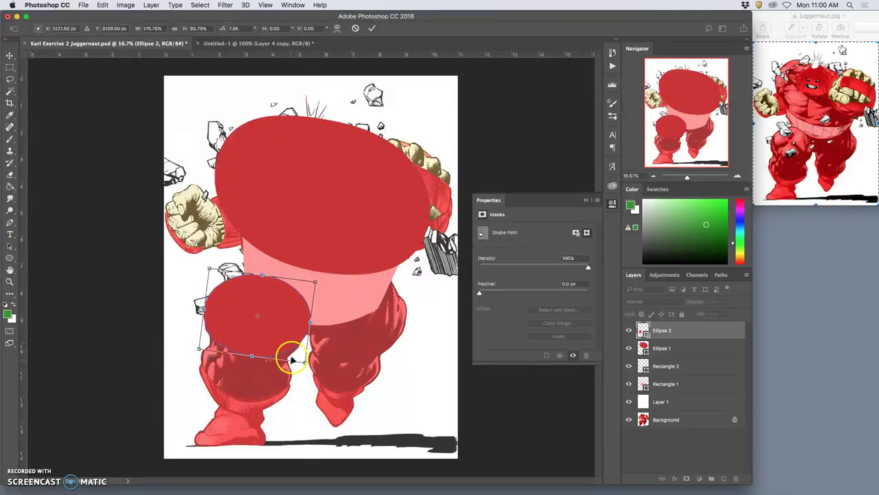
Distort the thigh ellipse outward at its lower inner corner and move the Ellipse 2 layer directly below Rectangle 1
right_click(292, 313)
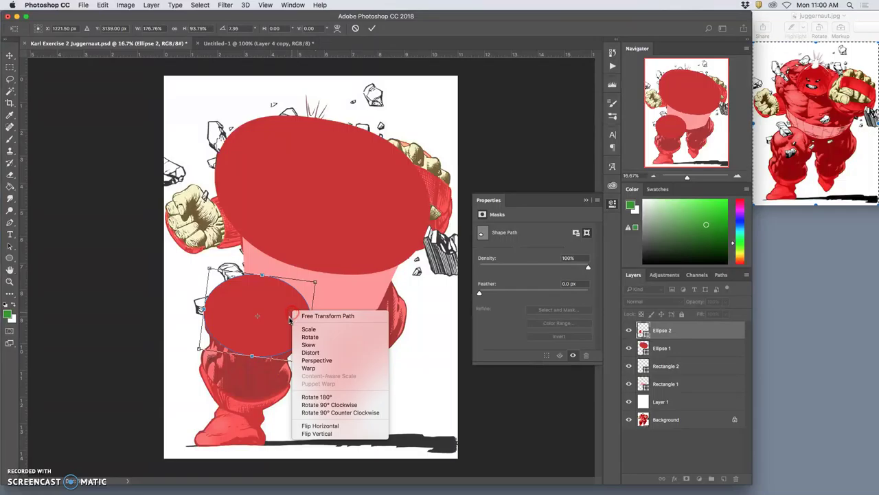
left_click(307, 353)
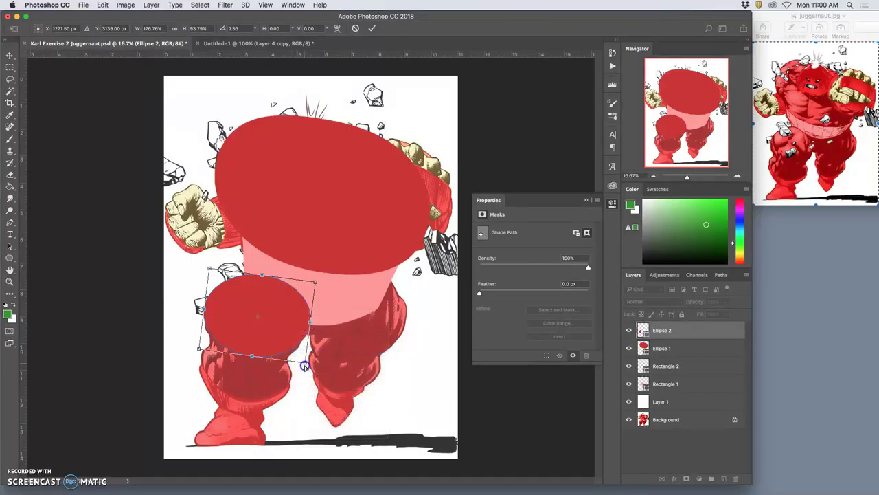
left_click_drag(305, 365, 298, 372)
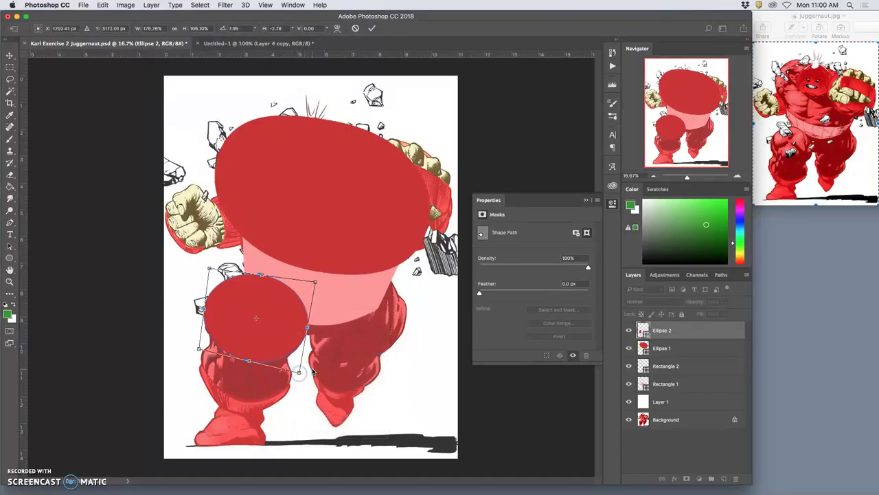
key("Return")
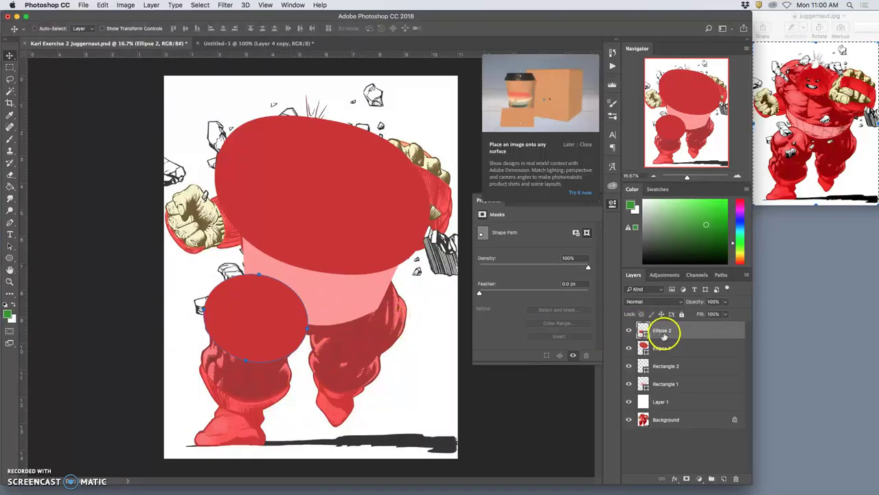
double_click(662, 331)
left_click_drag(668, 331, 671, 390)
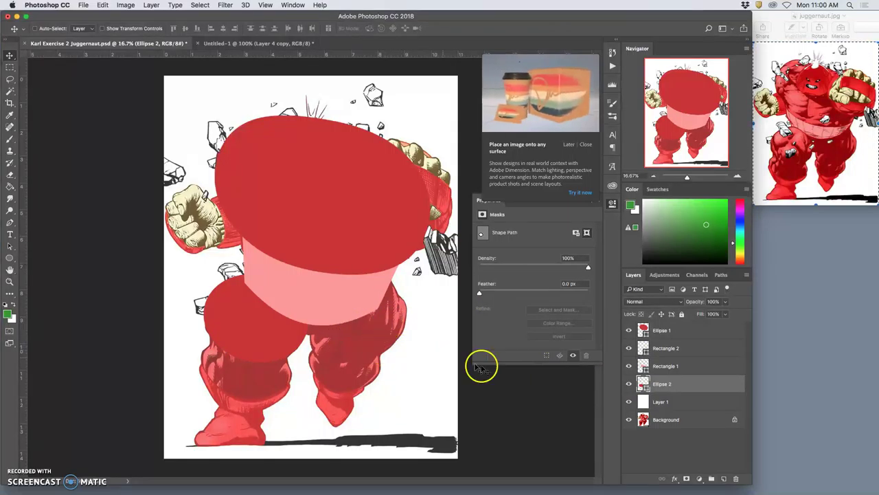
Hide the ellipse and rectangle shape layers and set the opacity of Layer 1 to 100%
left_click(629, 402)
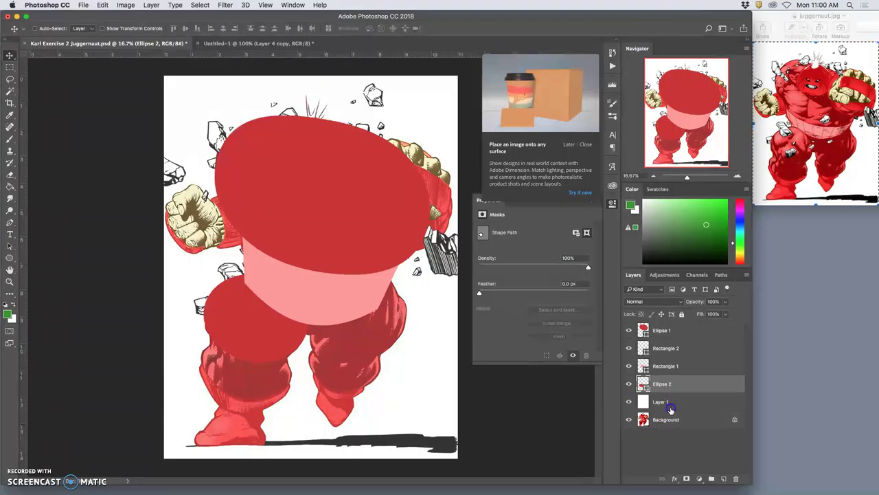
left_click(642, 401)
left_click_drag(629, 384, 629, 330)
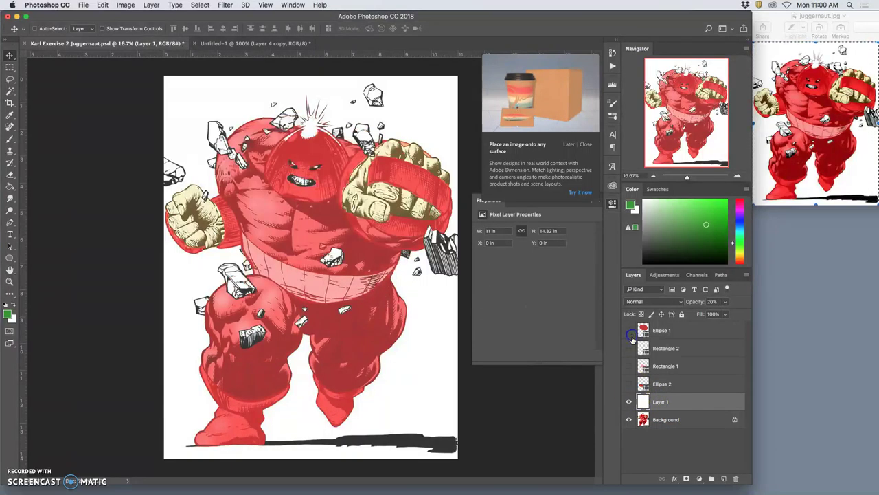
left_click(680, 403)
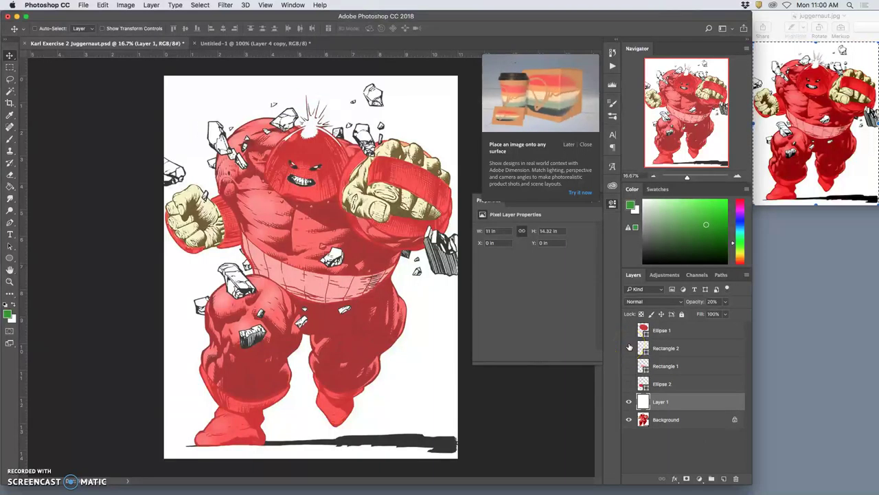
left_click(726, 303)
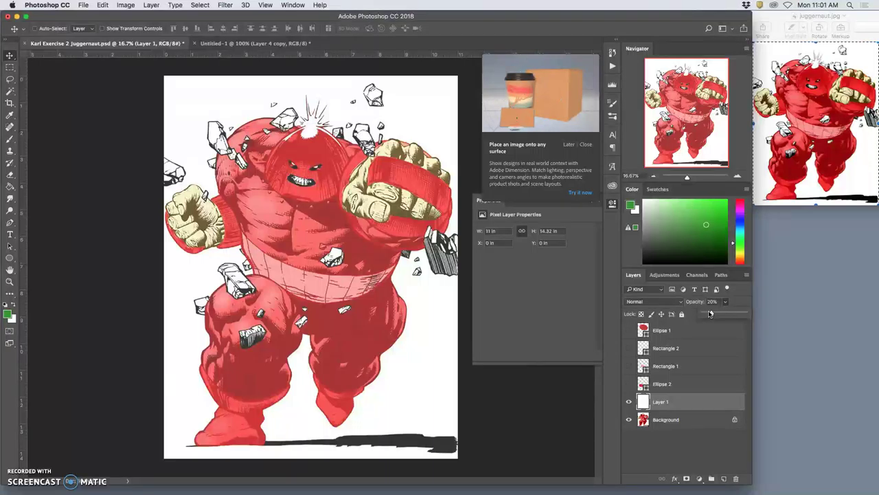
left_click_drag(713, 314, 777, 314)
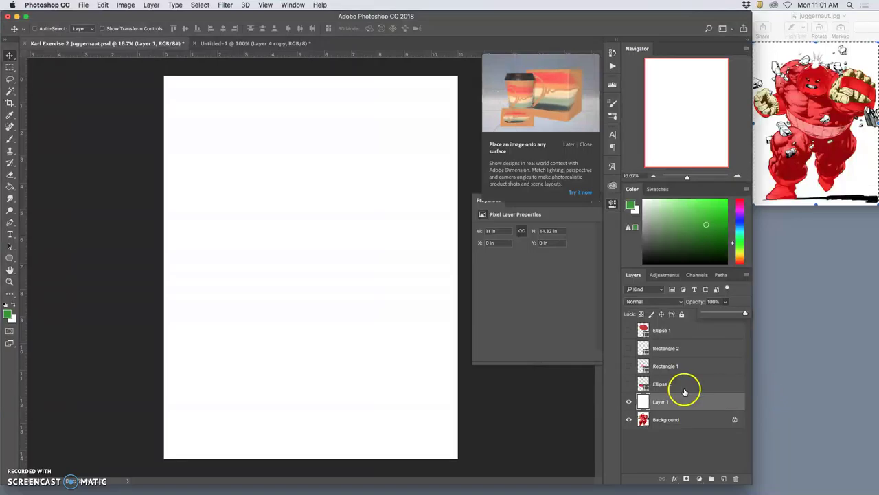
Show the Ellipse 2, Rectangle 1, Rectangle 2 and Ellipse 1 layers over the white Layer 1
left_click(629, 383)
left_click(629, 365)
left_click(629, 348)
left_click(629, 329)
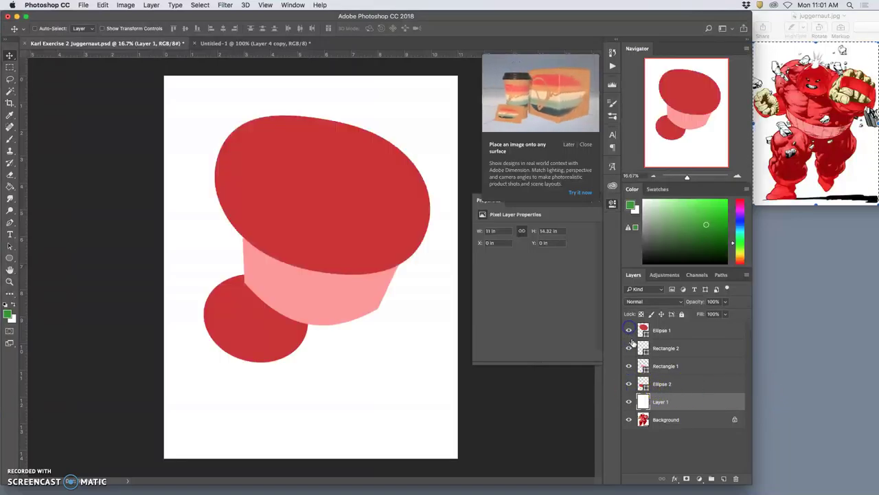
Go through the shape layers one by one and delete the Rectangle 2 layer
left_click(663, 332)
left_click(664, 347)
left_click(664, 366)
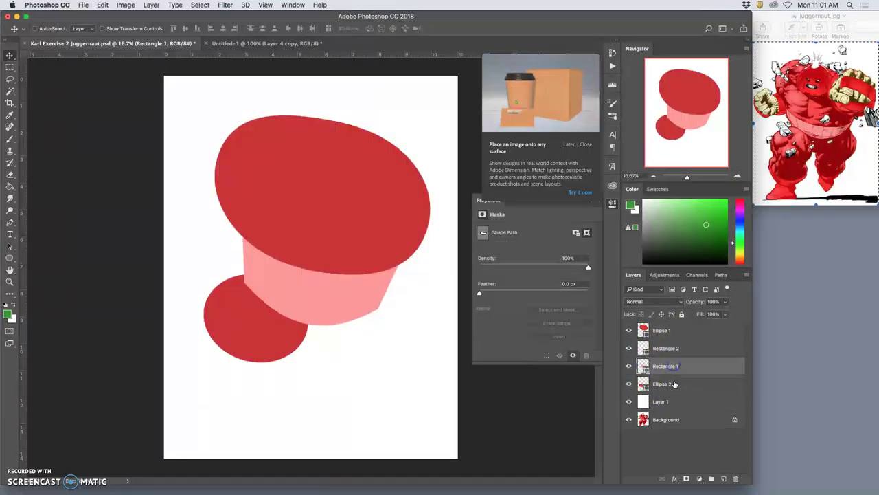
left_click(664, 383)
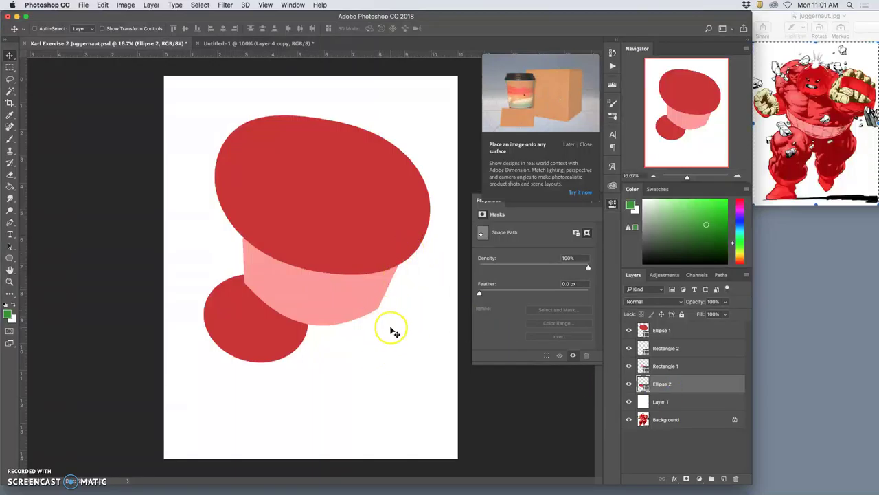
left_click(672, 348)
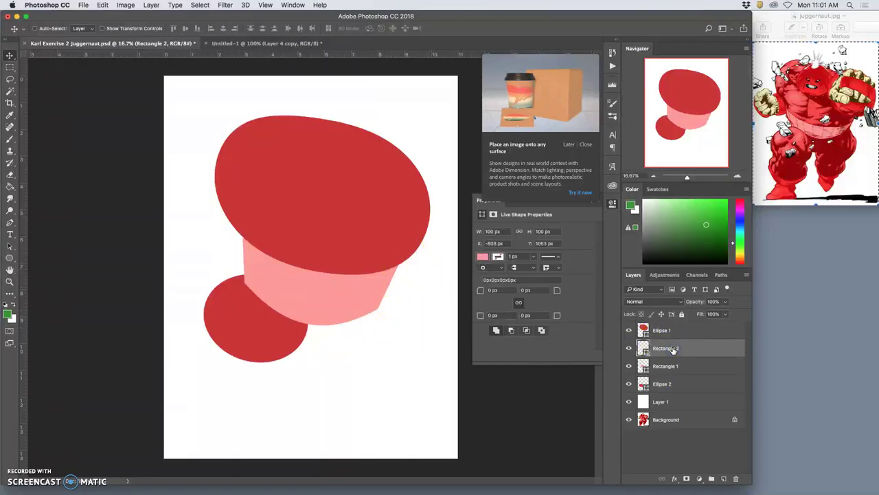
key("Delete")
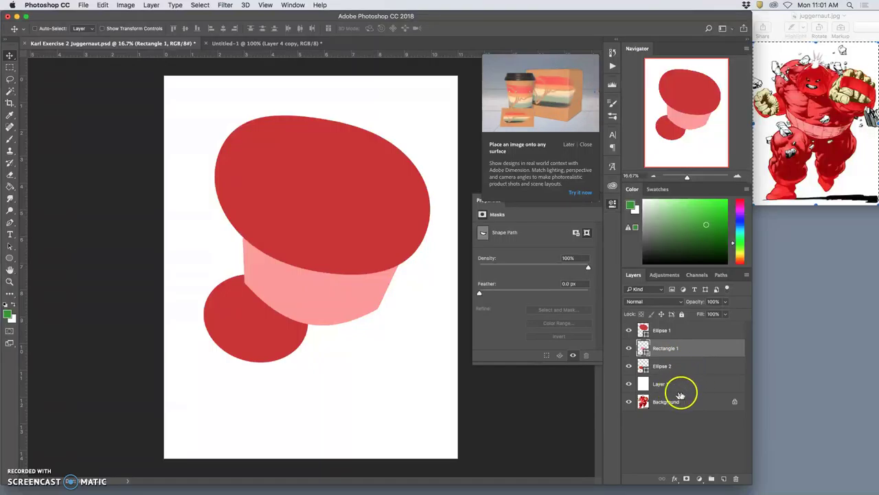
Duplicate the Background layer and move the copy to the top of the layer stack, above Ellipse 1
left_click(663, 402)
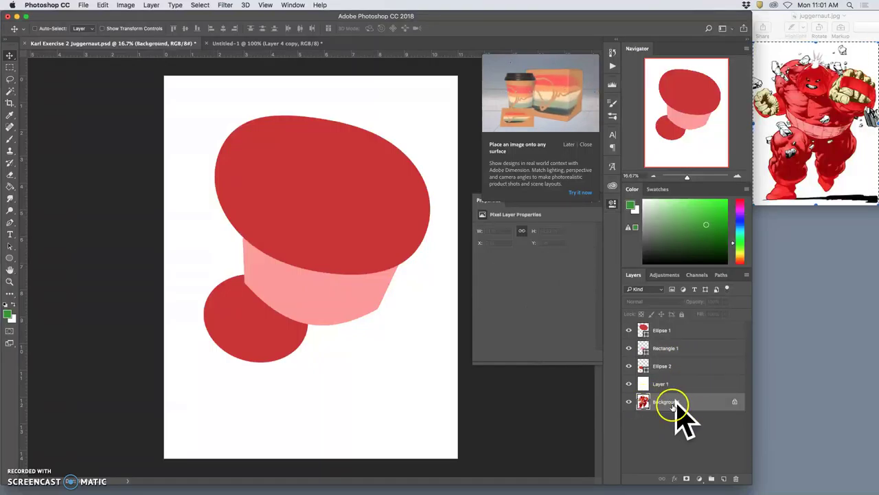
key("super+j")
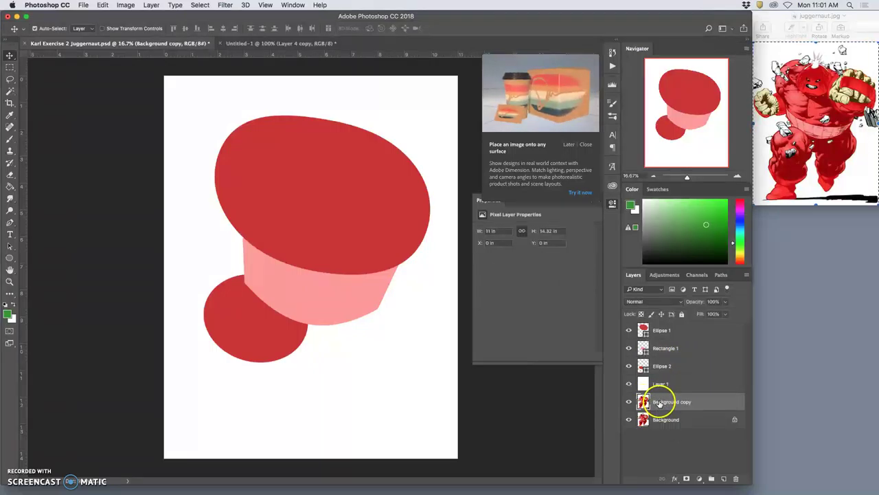
left_click_drag(695, 402, 684, 324)
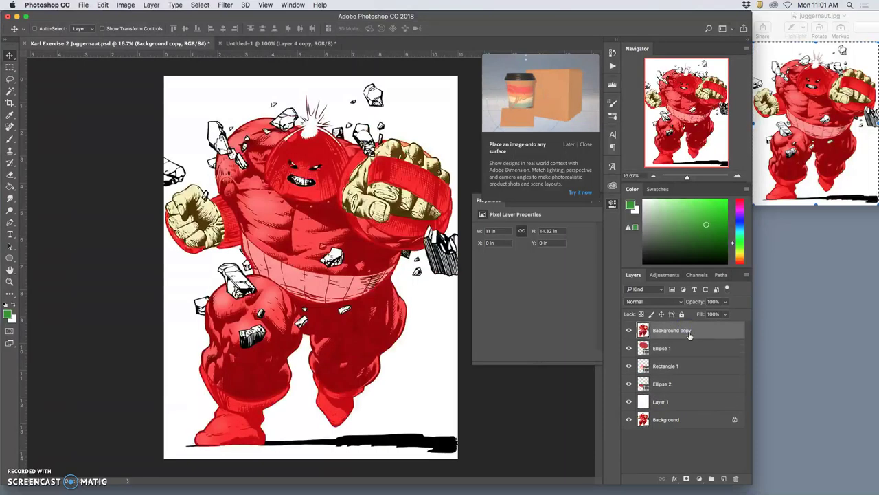
Set the Background copy layer's opacity to 20% and lock the layer completely
left_click(725, 301)
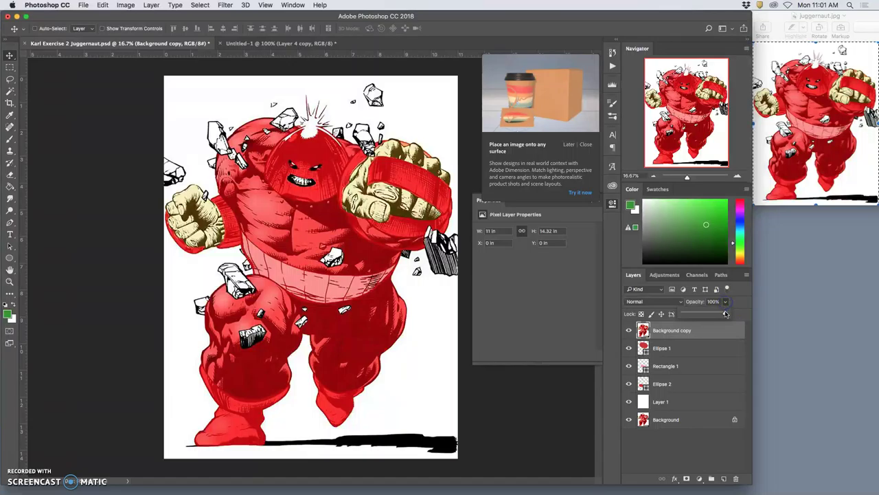
left_click_drag(712, 314, 691, 315)
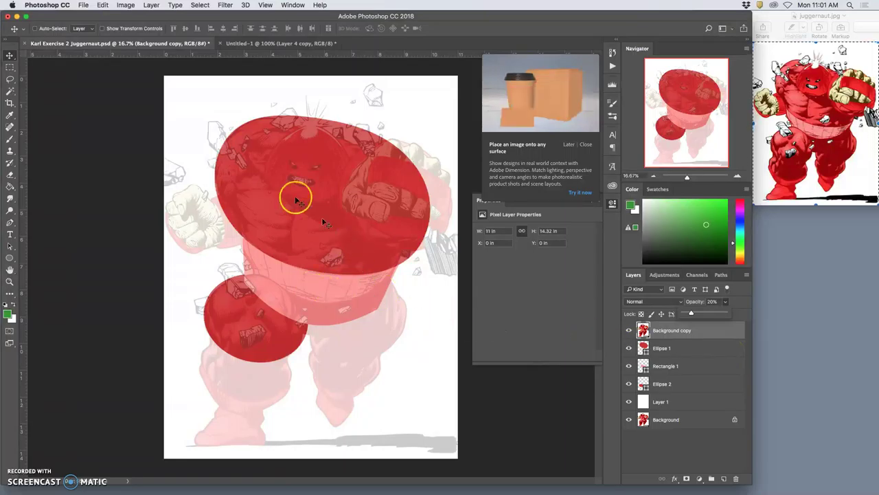
left_click(719, 330)
left_click(682, 314)
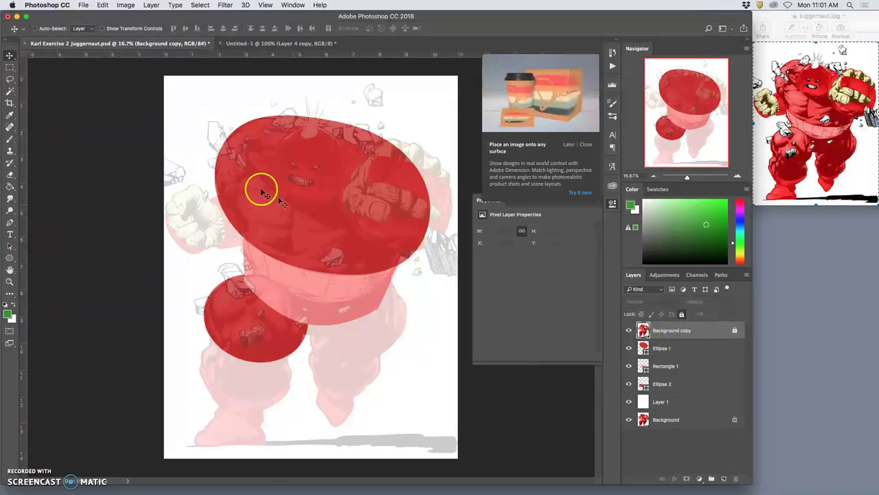
Turn on Auto-Select for layers with the Move tool and select the torso, waist and thigh shapes directly on the canvas
left_click(35, 29)
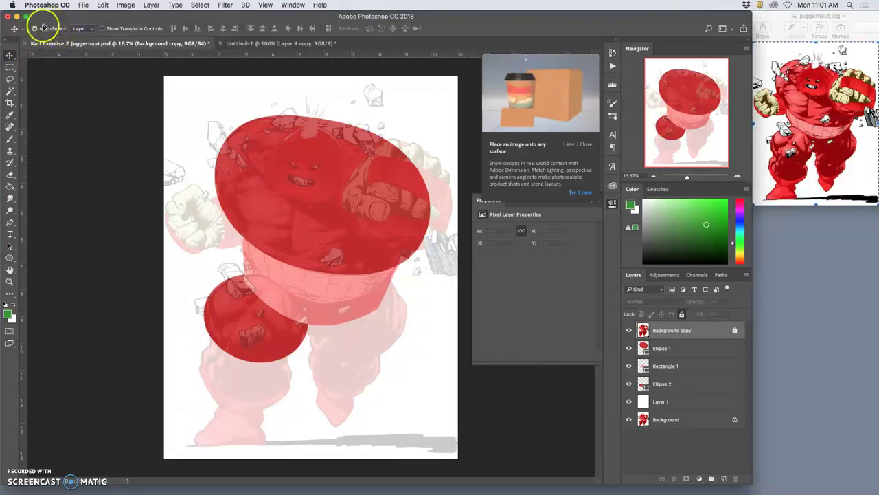
left_click(294, 178)
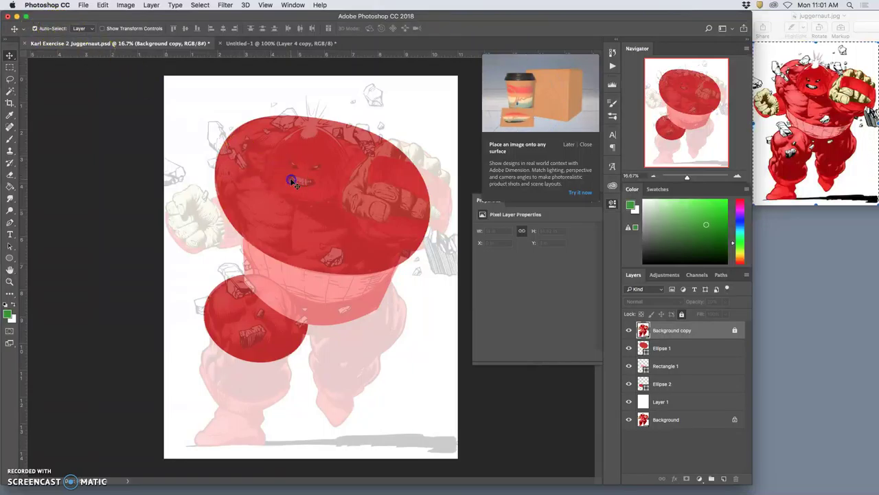
left_click(303, 284)
left_click(271, 318)
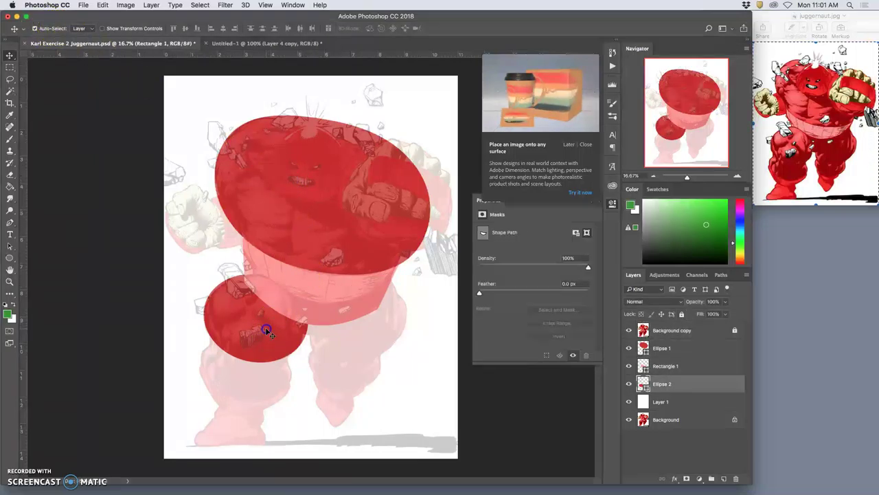
left_click(597, 371)
left_click(351, 304)
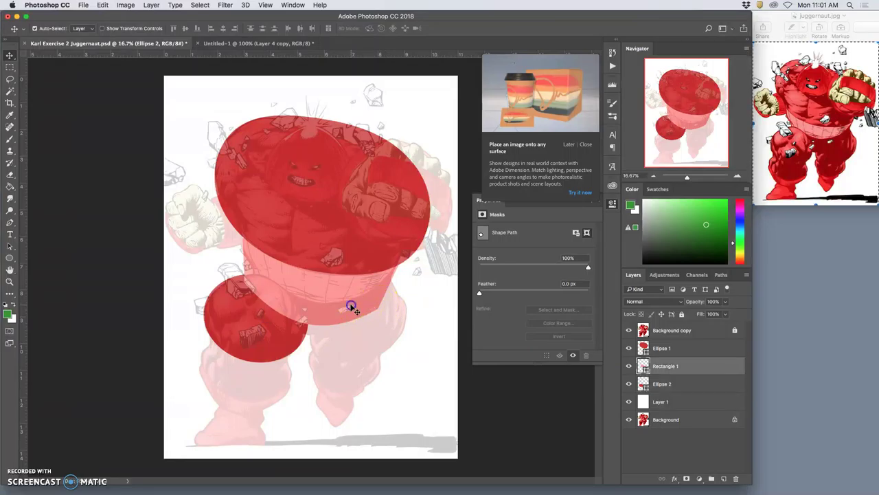
left_click(338, 220)
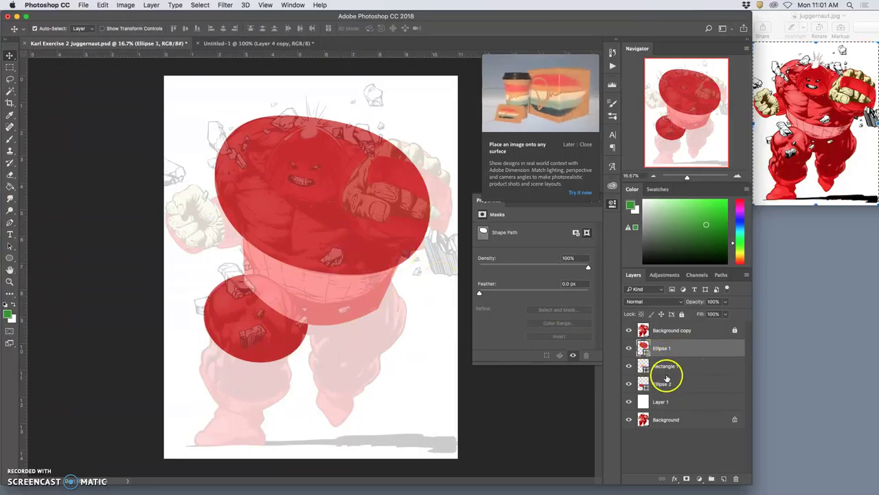
left_click(342, 318)
left_click(262, 323)
left_click(341, 228)
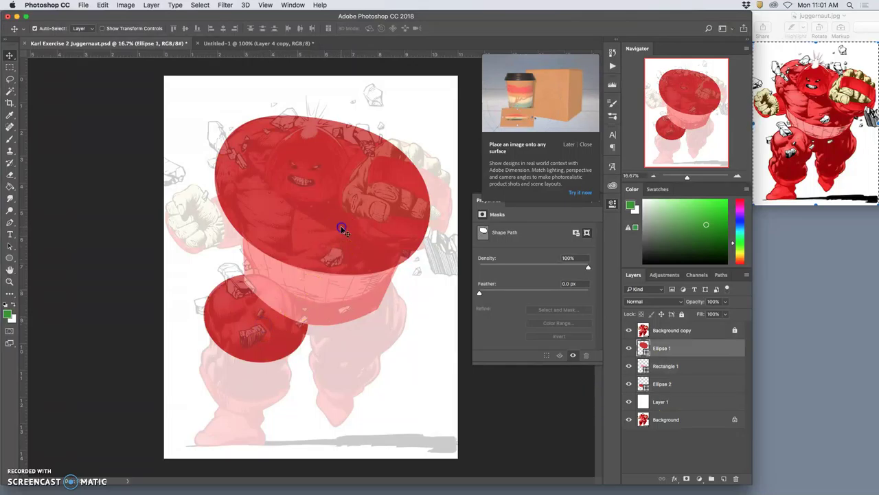
Hide and reshow the Background copy reference overlay, and select its locked layer
left_click(629, 330)
left_click(630, 331)
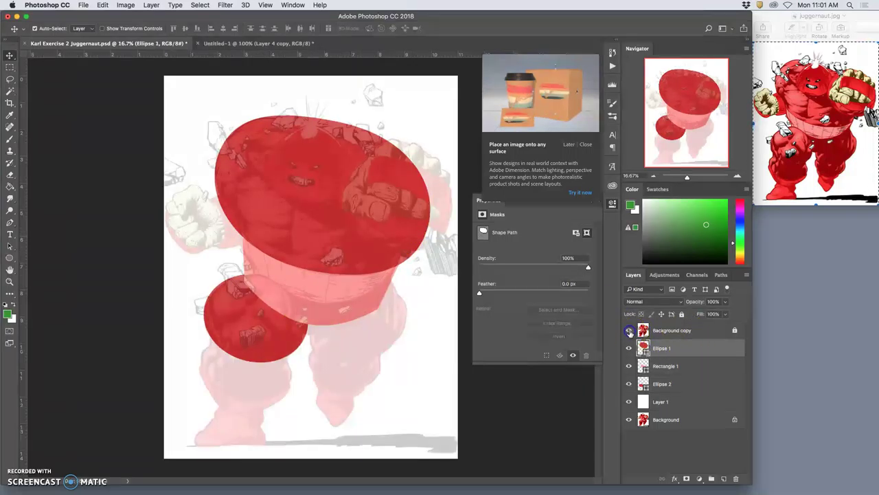
left_click(687, 337)
left_click(393, 242)
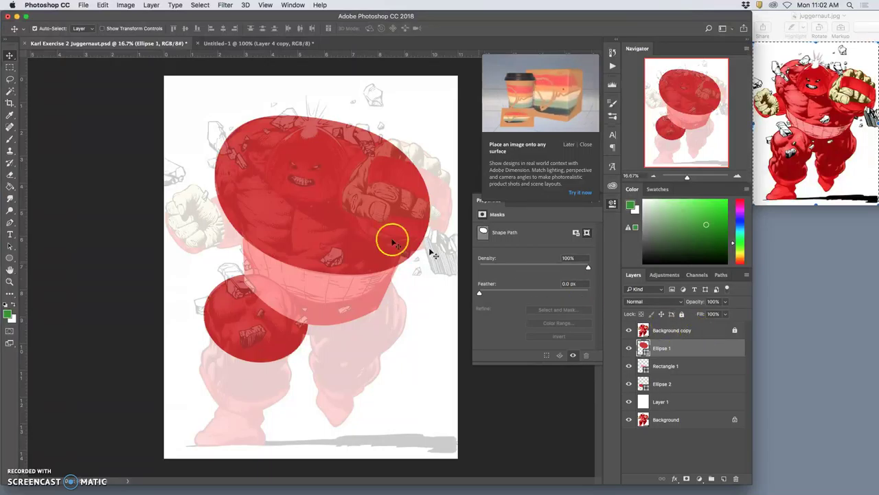
left_click(687, 333)
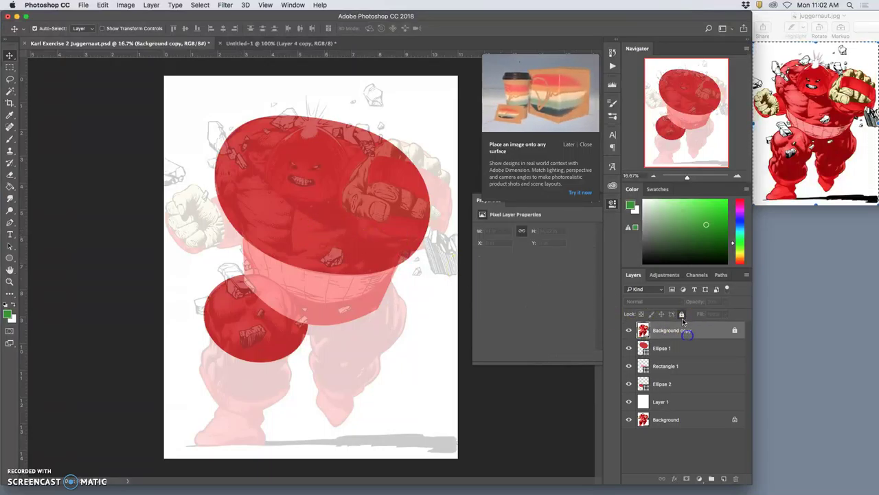
Try moving the unlocked Background copy overlay on the canvas, undo the move, and lock the layer completely again
left_click(392, 196)
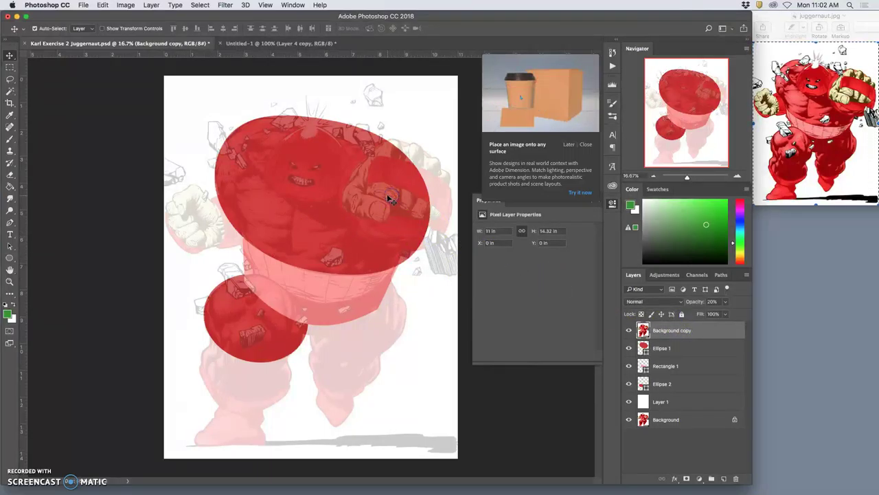
left_click(379, 281)
left_click(382, 347)
left_click_drag(428, 408, 418, 363)
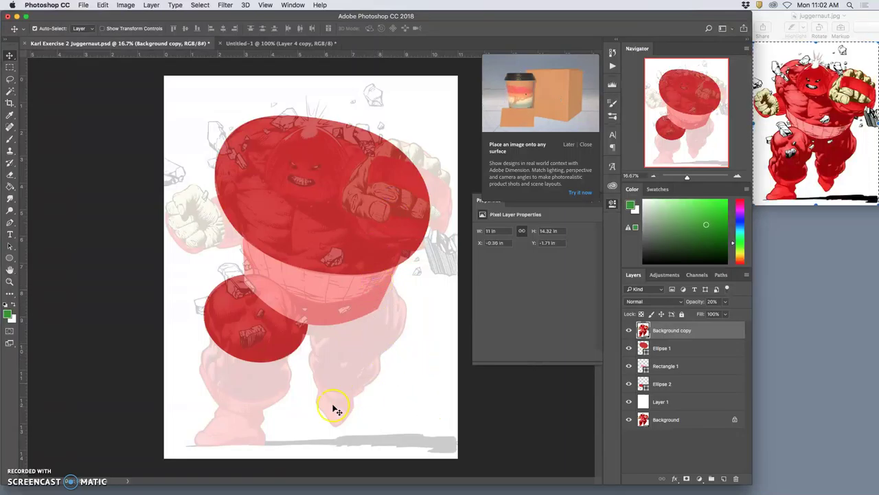
key("super+z")
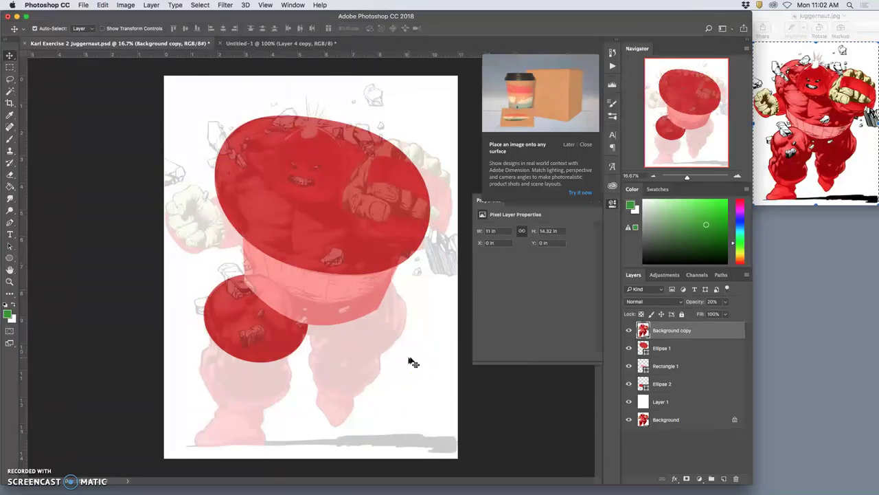
left_click(682, 313)
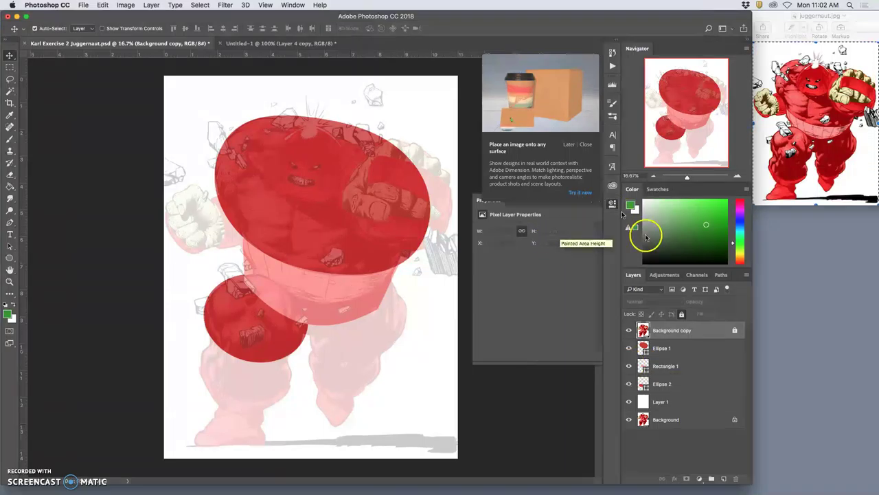
Draw a red rectangle about 930 × 598 px over the forearm beside the smaller fist, on a layer directly above Ellipse 1
left_click(685, 349)
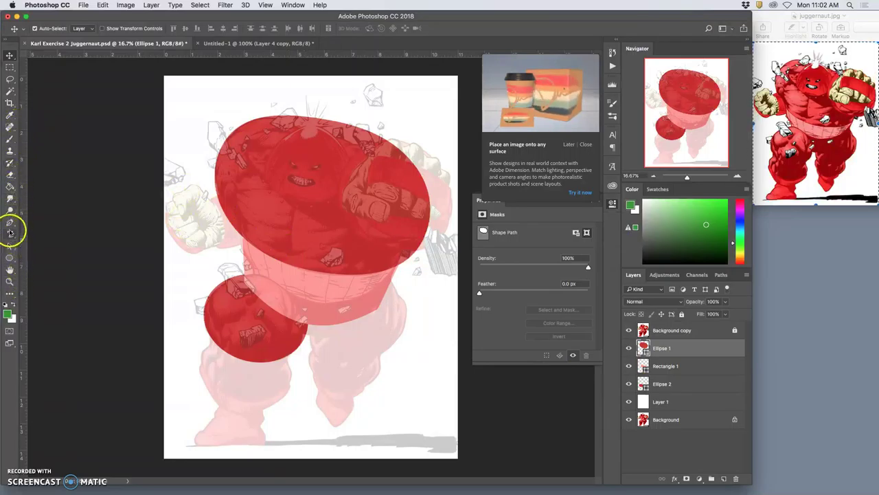
left_click_drag(9, 257, 29, 256)
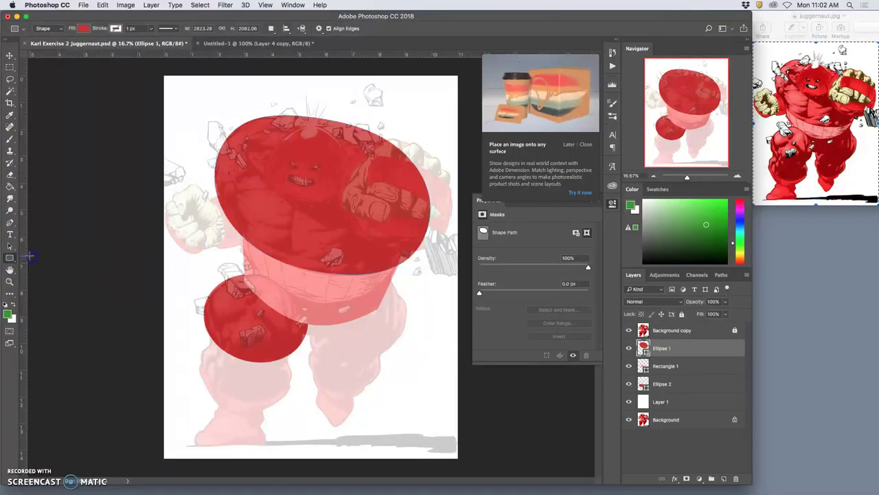
left_click_drag(209, 198, 279, 242)
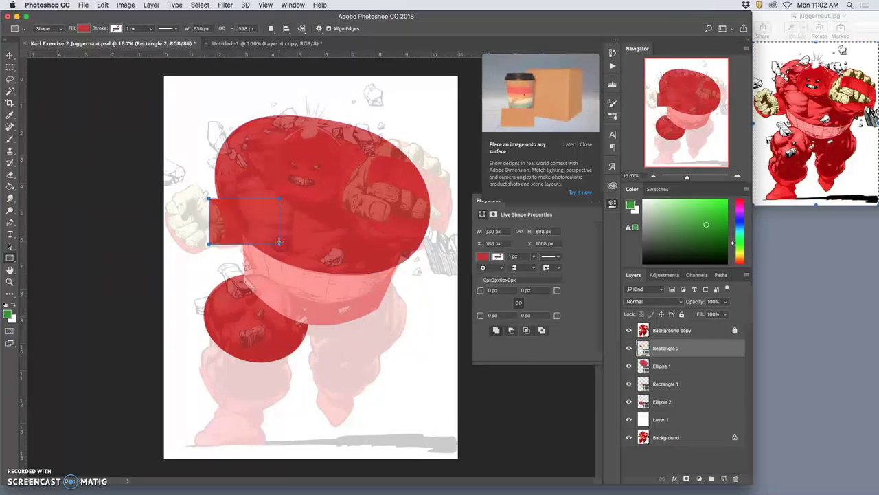
Distort the forearm rectangle's corners to follow the arm, slanting its torso end upward and extending its lower wrist corner, and apply the transform
key("ctrl+t")
right_click(272, 210)
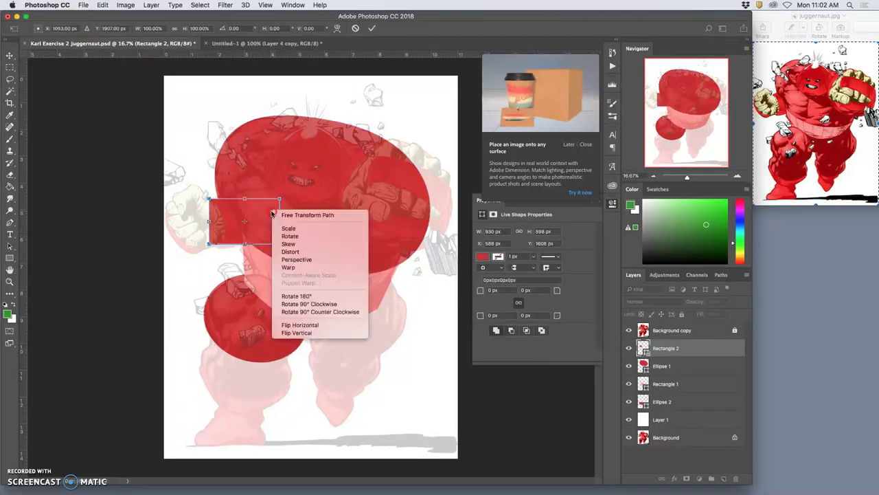
left_click(292, 252)
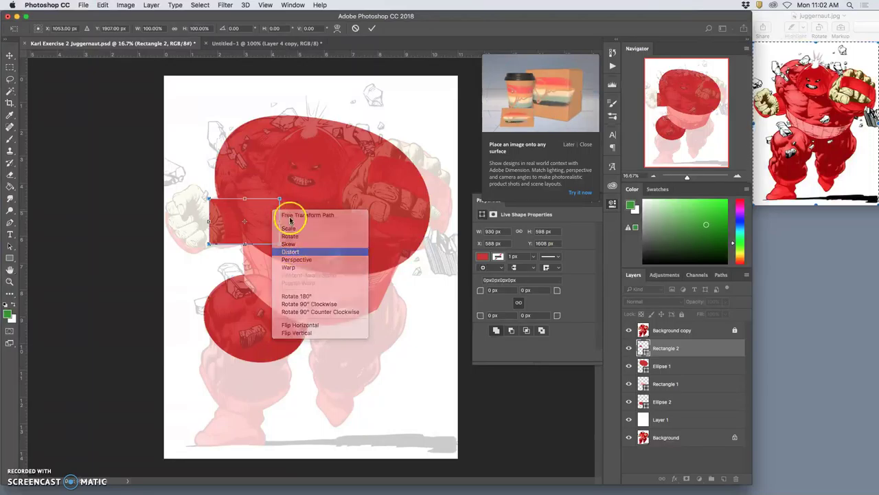
left_click_drag(280, 200, 269, 181)
left_click_drag(277, 241, 284, 234)
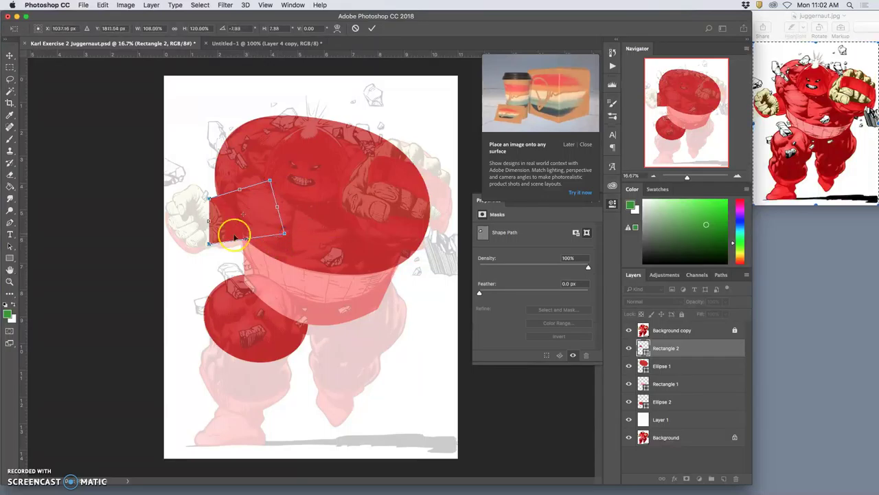
mouse_move(208, 244)
left_mouse_down()
mouse_move(214, 248)
mouse_move(206, 244)
left_mouse_up()
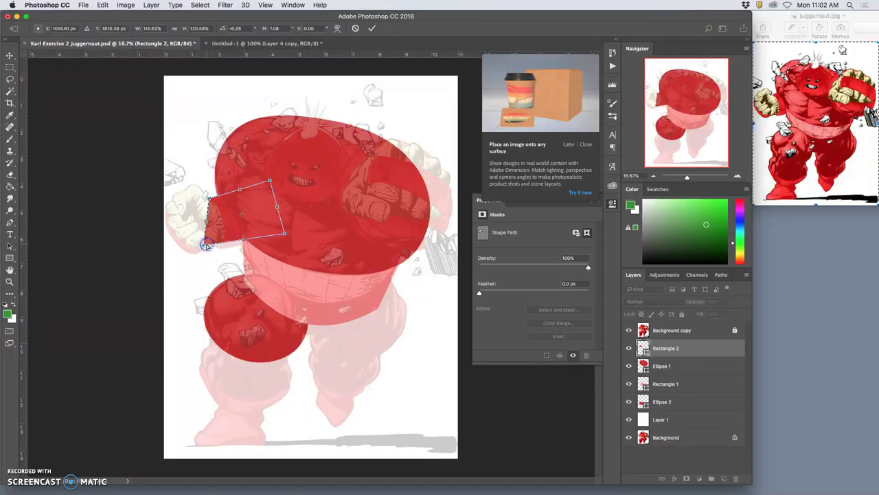
double_click(251, 227)
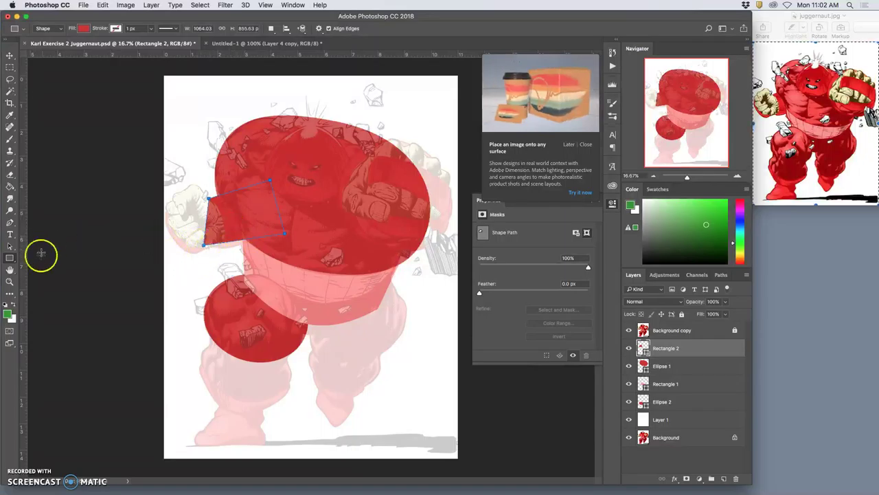
Draw a red ellipse about 422 × 257 px along the underside of the forearm and fit it with Free Transform
left_click(12, 259)
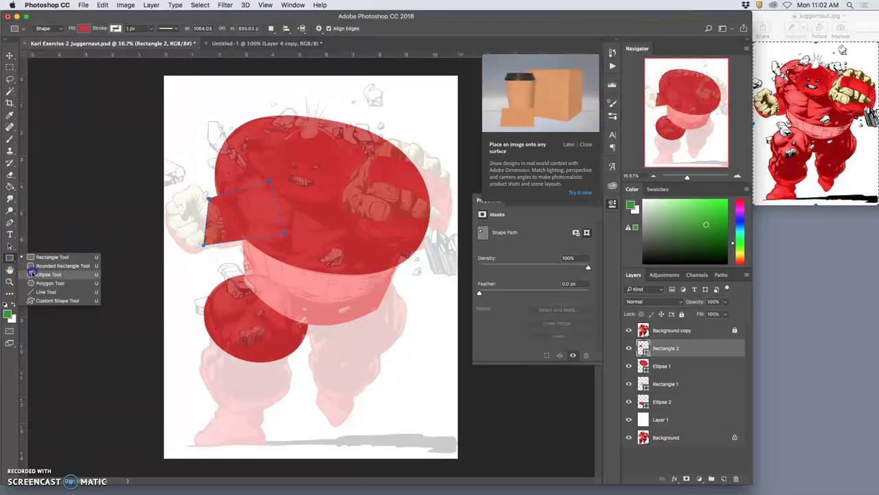
left_click(48, 274)
mouse_move(234, 246)
left_mouse_down()
mouse_move(247, 247)
mouse_move(255, 226)
mouse_move(235, 238)
left_mouse_up()
key("ctrl+t")
key("Return")
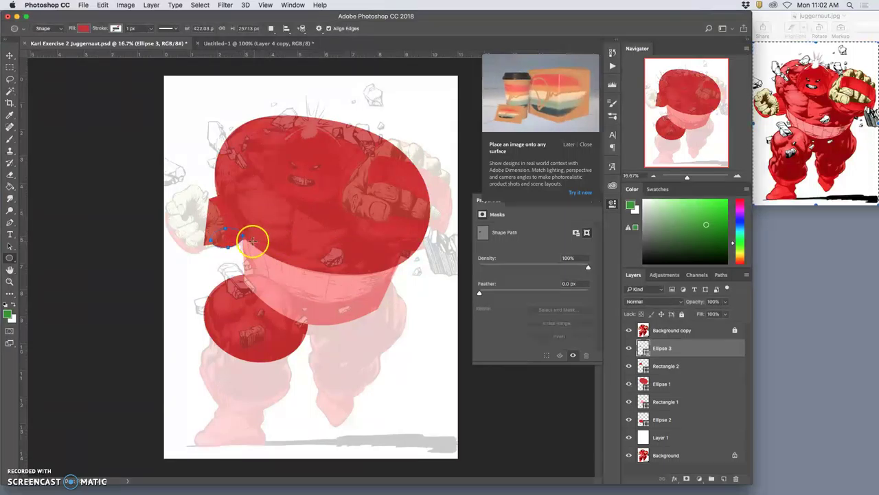
Widen the forearm ellipse to about 490 px, and create another ellipse of the same size on the lower torso
key("ctrl+t")
left_click_drag(244, 237, 250, 237)
key("Return")
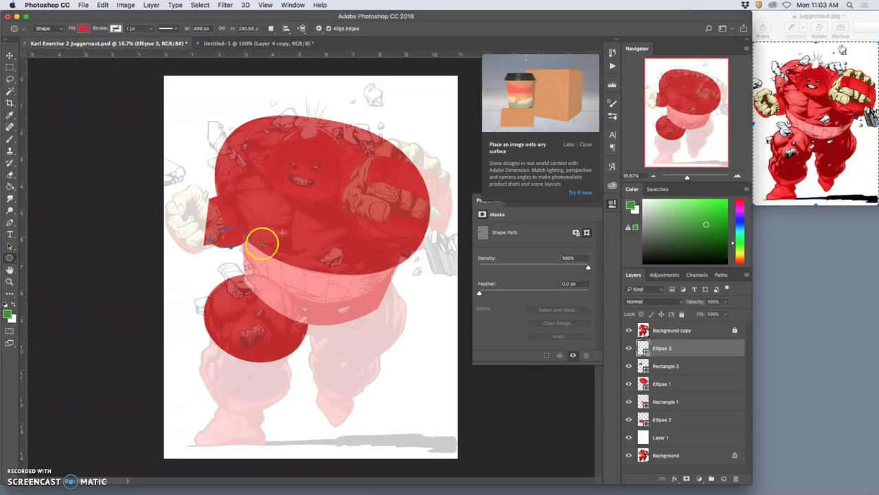
left_click(311, 250)
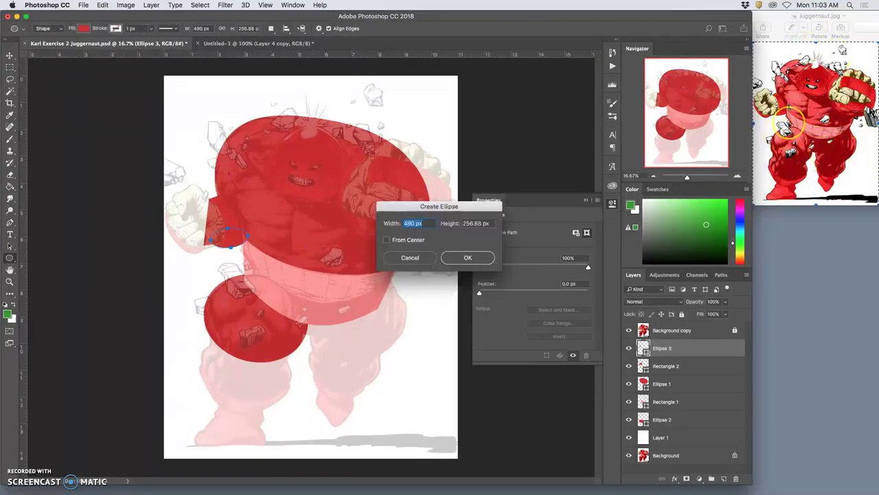
left_click(455, 258)
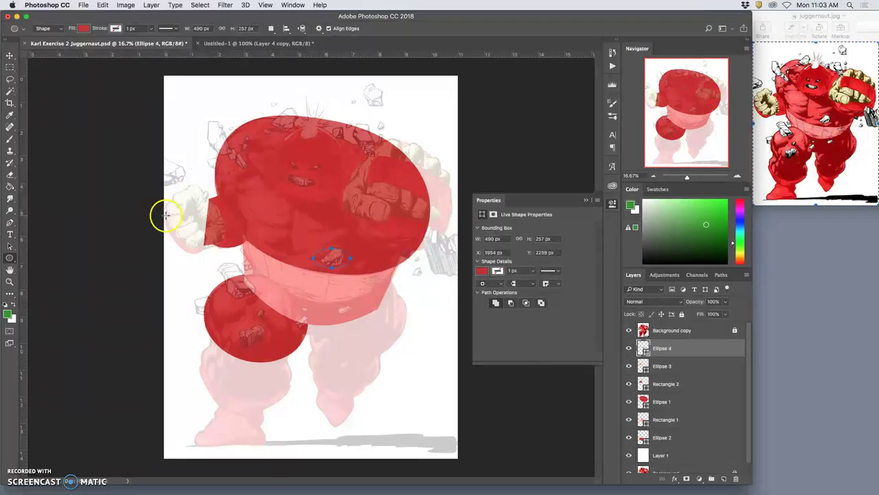
Draw a rectangle about 761 × 971 px over the smaller fist, extending past the canvas edge
left_click_drag(12, 262, 42, 258)
left_click_drag(203, 177, 145, 250)
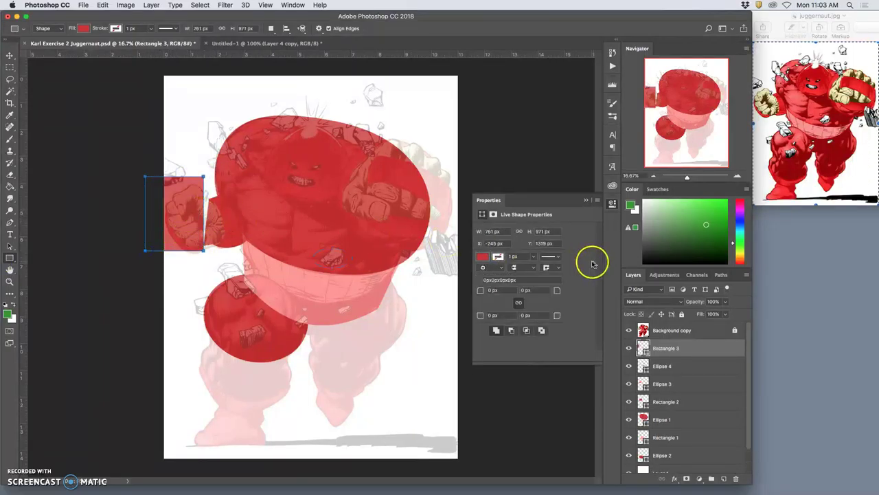
Unlock the Background copy layer, raise its opacity to 100%, and fill Rectangle 3 with pale yellow ffffcc sampled from the artwork
left_click(670, 330)
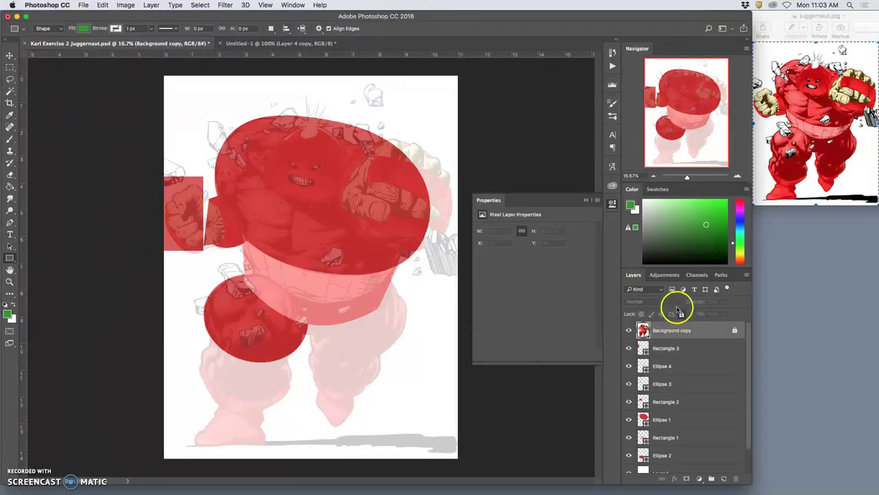
left_click(683, 314)
left_click(729, 304)
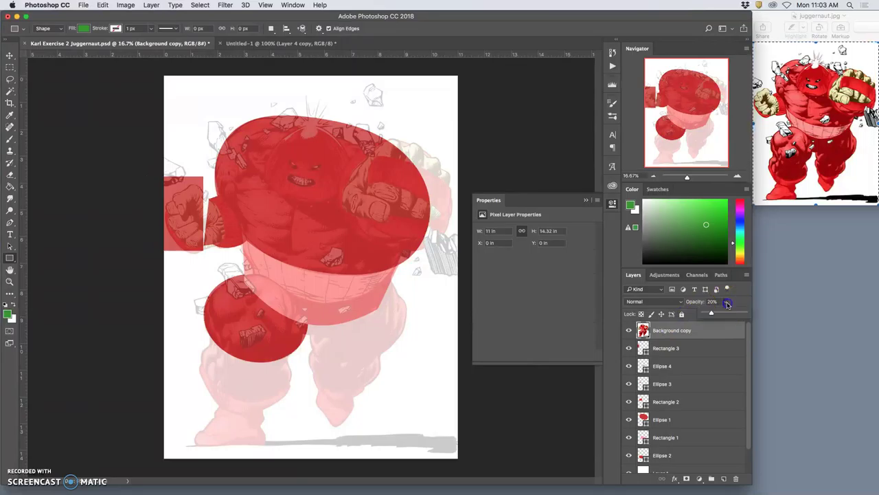
left_click_drag(713, 314, 765, 314)
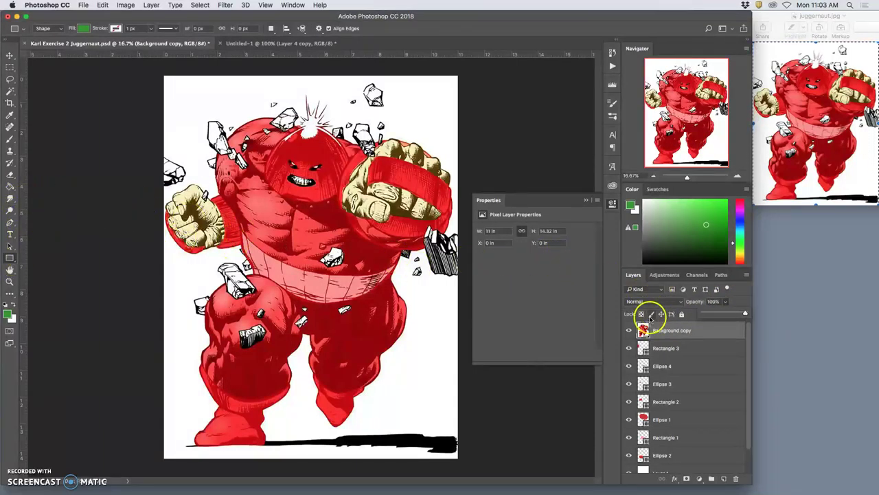
double_click(642, 346)
left_click_drag(314, 228, 206, 213)
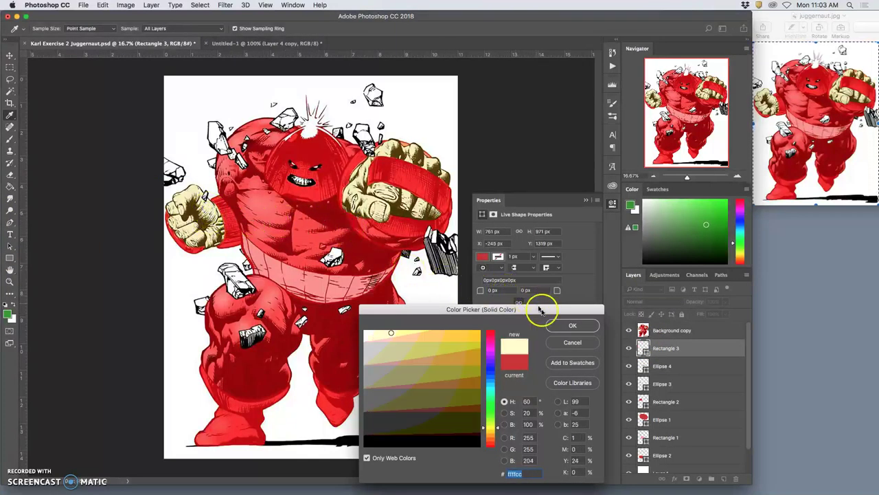
left_click(572, 325)
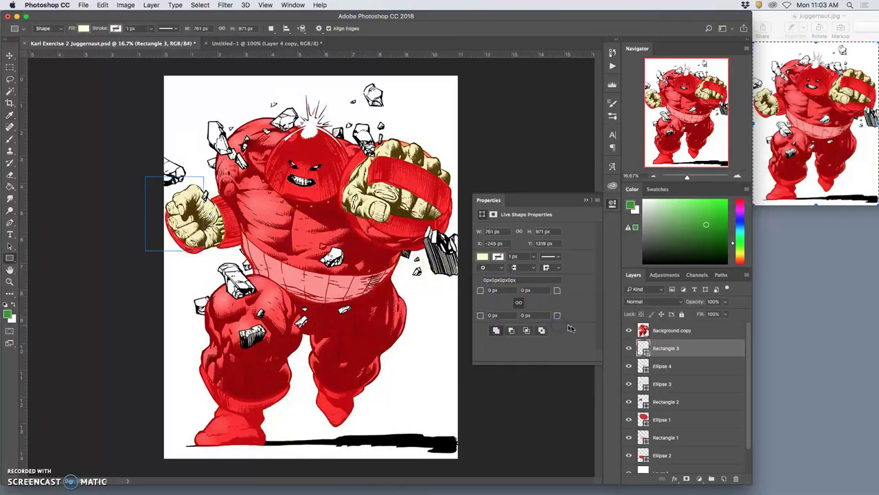
Set the Background copy layer's opacity back to 20% and lock the layer completely
left_click(670, 331)
left_click(725, 302)
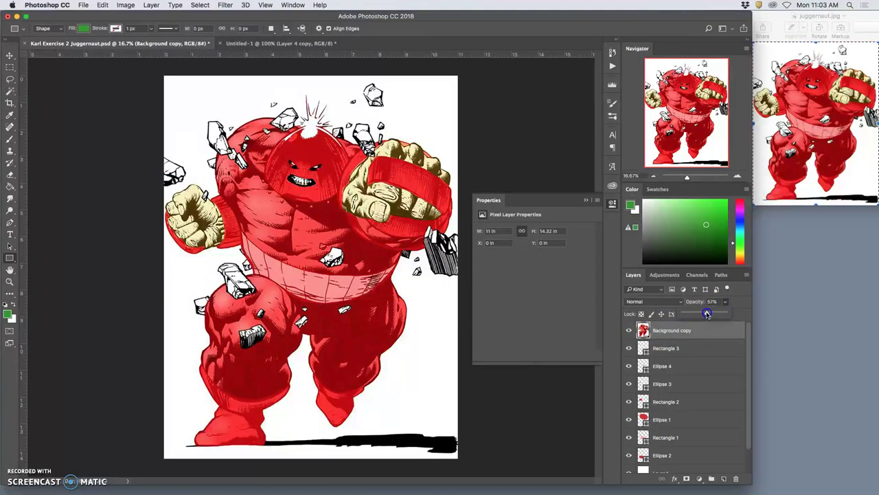
left_click_drag(707, 314, 693, 314)
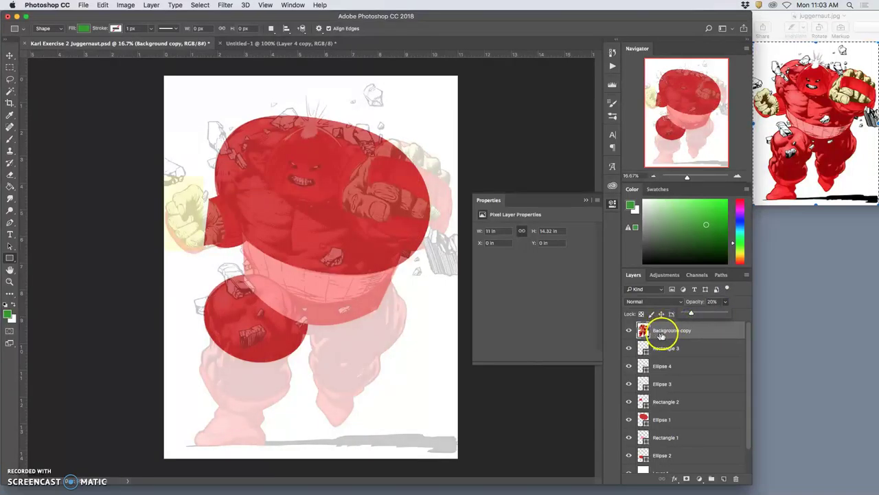
left_click(670, 334)
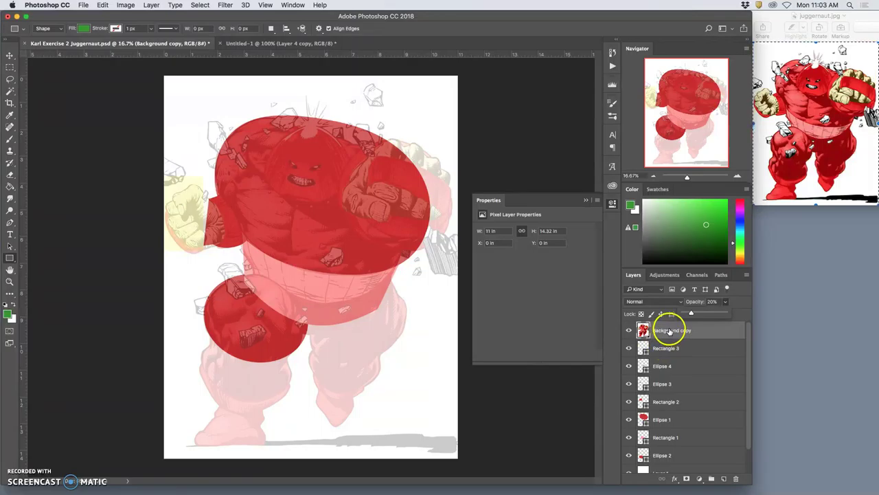
left_click(681, 314)
left_click(673, 335)
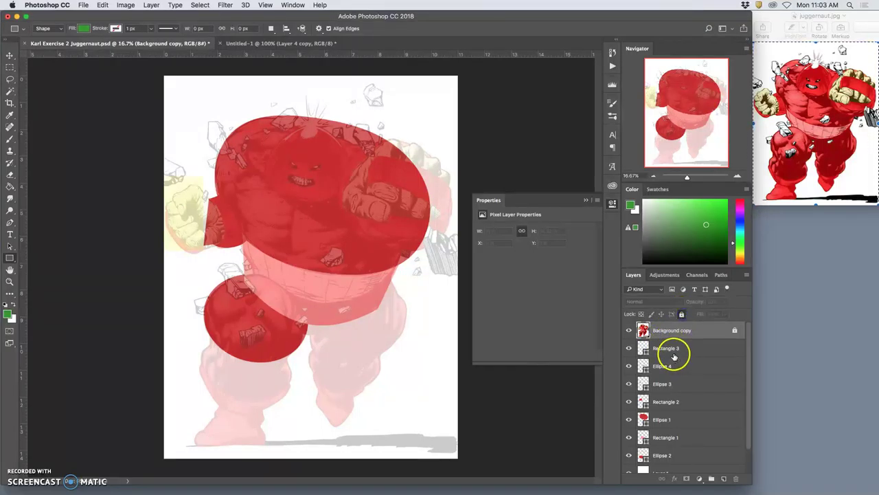
Hide the Background copy overlay and the white Layer 1 so the original artwork shows behind the shapes
left_click(629, 330)
scroll(680, 368, "down", 3)
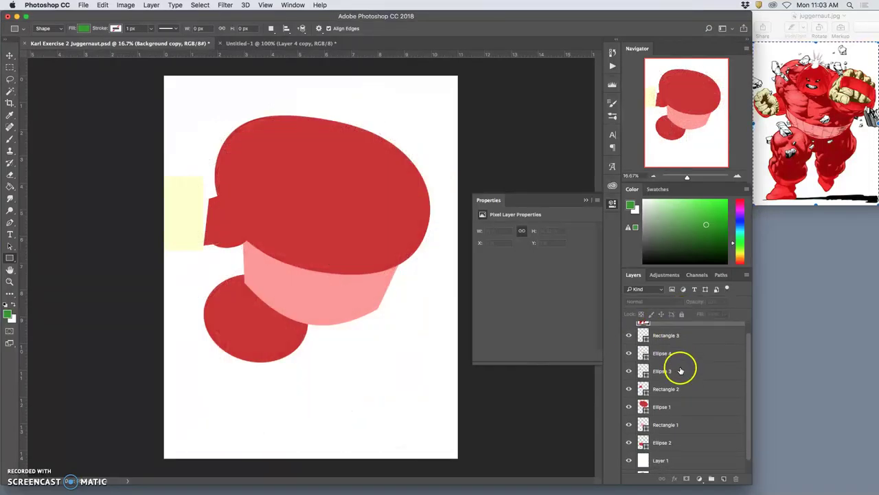
left_click(627, 448)
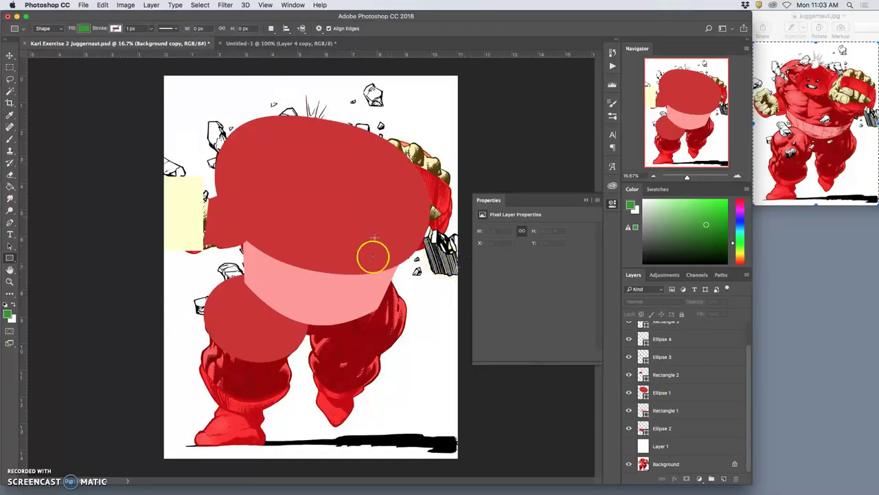
Move the pale yellow fist rectangle inward to X 0 px, Y 1366 px
left_click(11, 57)
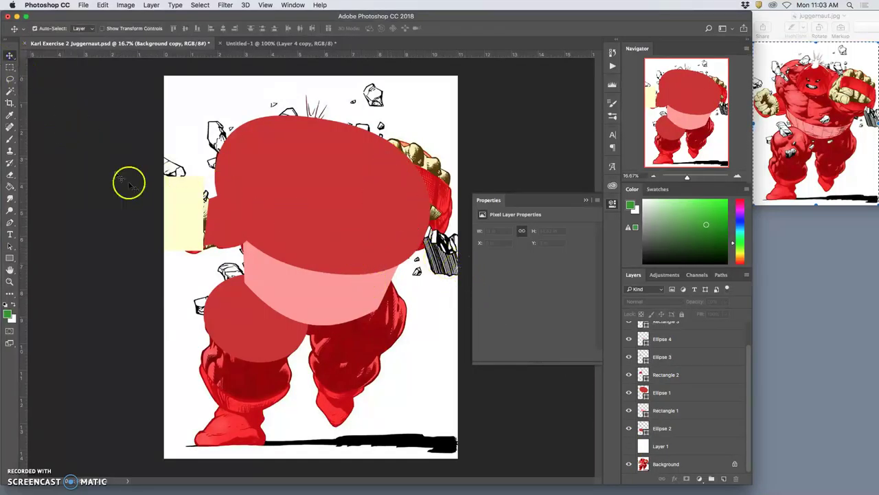
left_click_drag(172, 196, 190, 200)
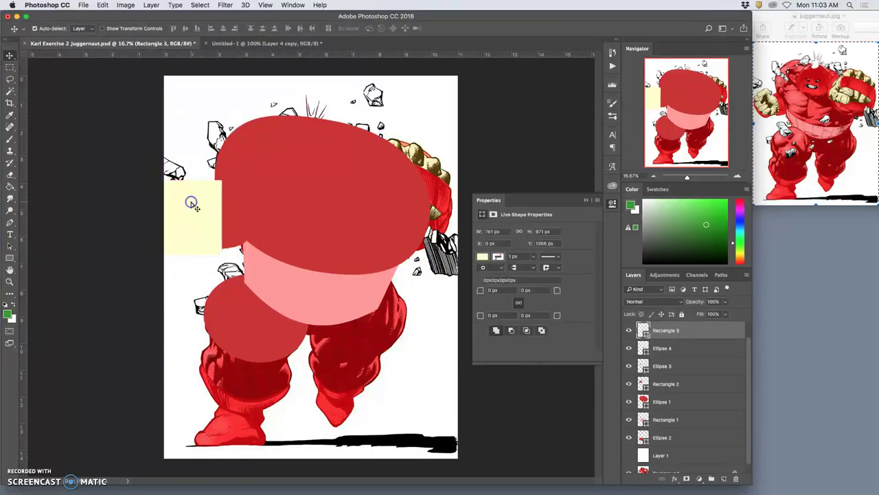
Show the semi-transparent Background copy overlay above the shapes again
key("super+t")
scroll(652, 354, "up", 1)
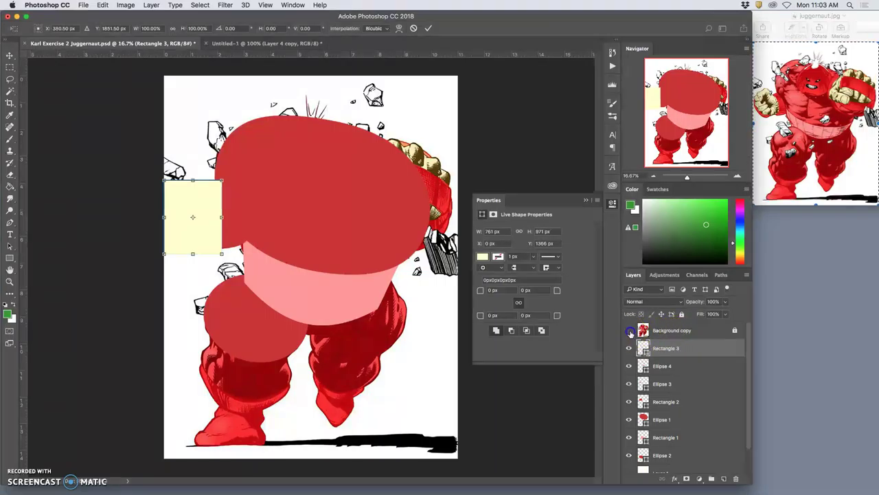
key("Return")
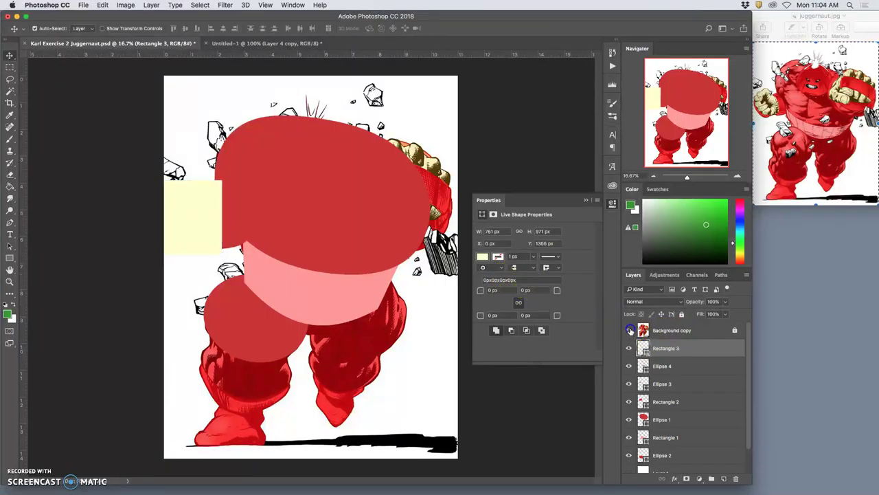
left_click(629, 330)
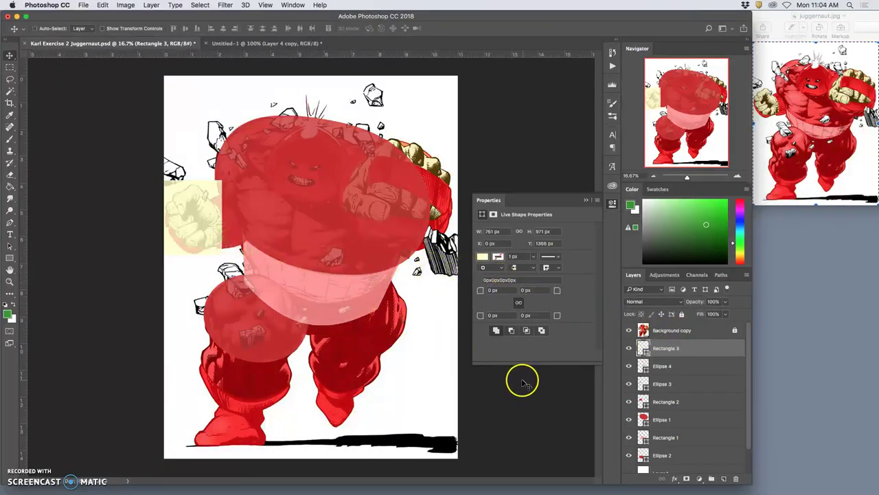
Distort the pale yellow Rectangle 3 by its corners so it follows the outline of the Juggernaut's fist
key("super+t")
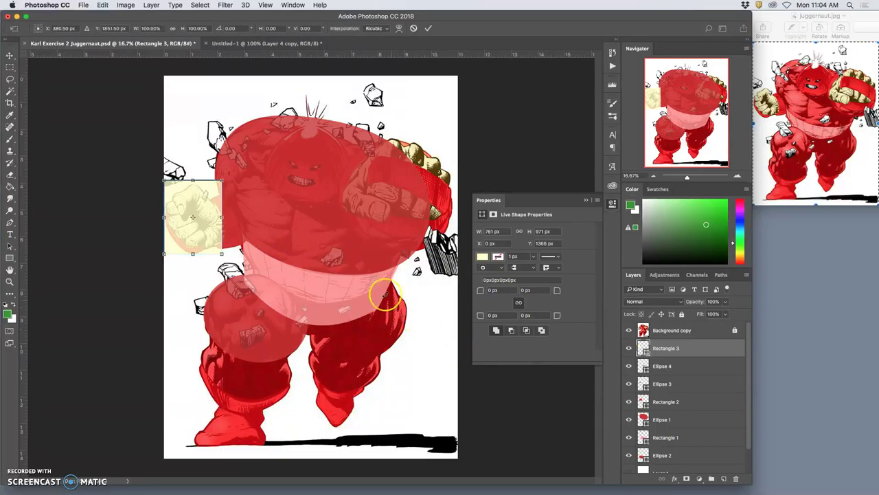
right_click(215, 184)
left_click(237, 226)
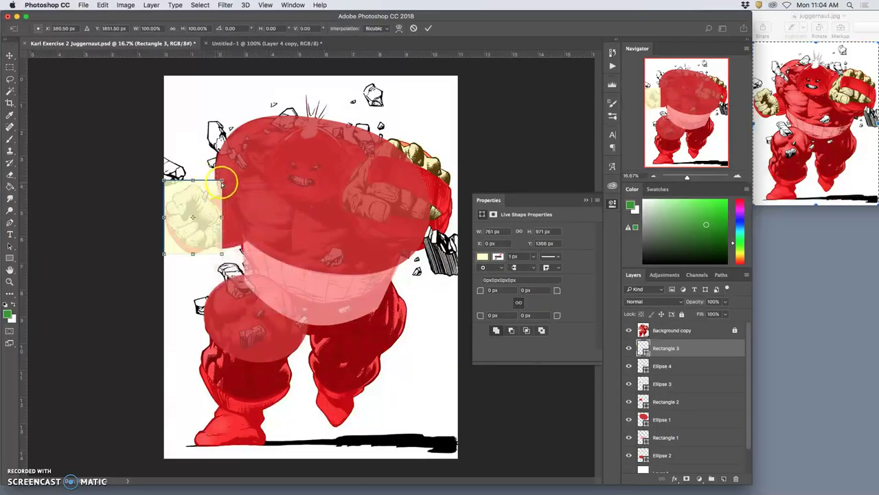
left_click_drag(222, 184, 221, 245)
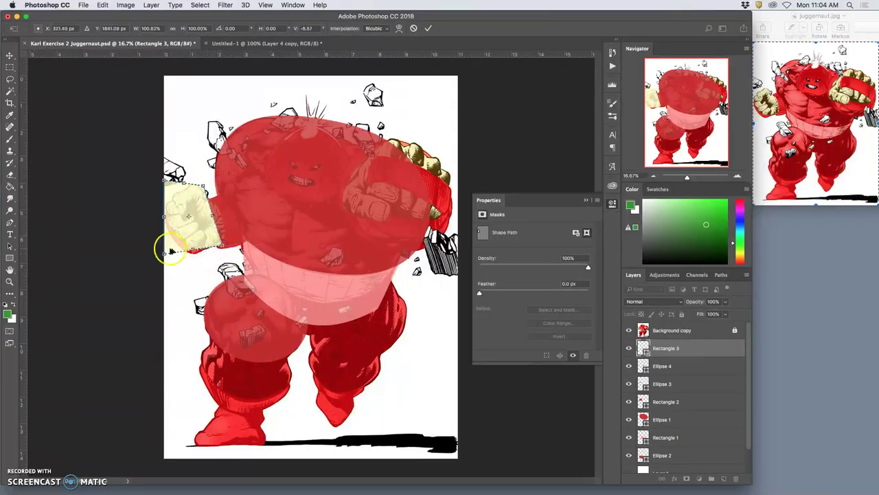
left_click_drag(163, 254, 191, 250)
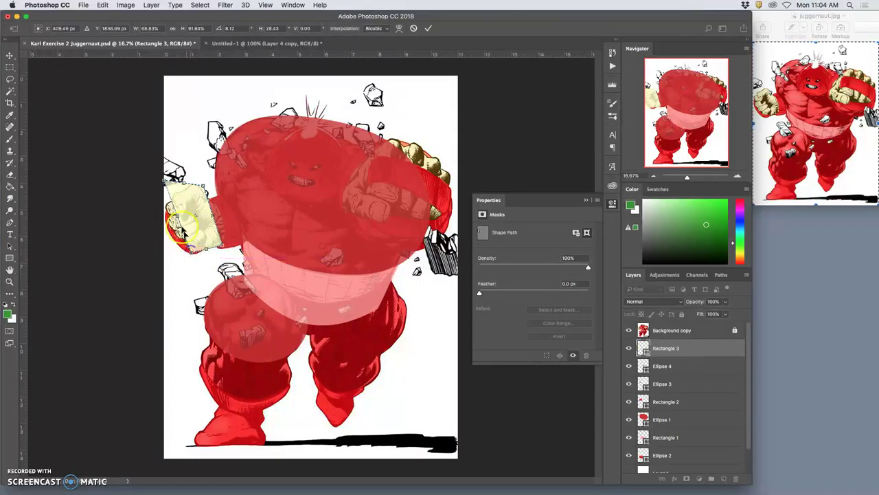
left_click_drag(164, 184, 166, 205)
left_click(204, 194)
key("Return")
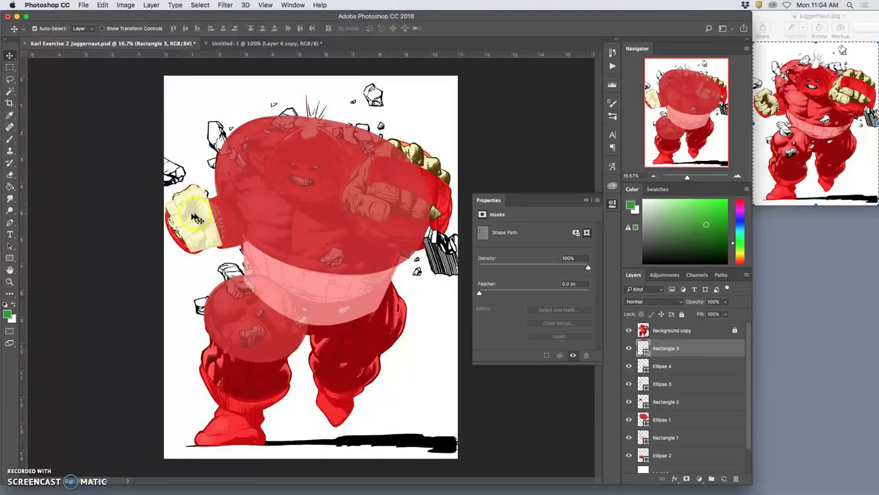
Duplicate the pale yellow fist shape and transform the copy to cover the upper, knuckle side of the fist
left_click_drag(199, 220, 210, 177)
key("ctrl+t")
left_click(195, 192)
right_click(198, 221)
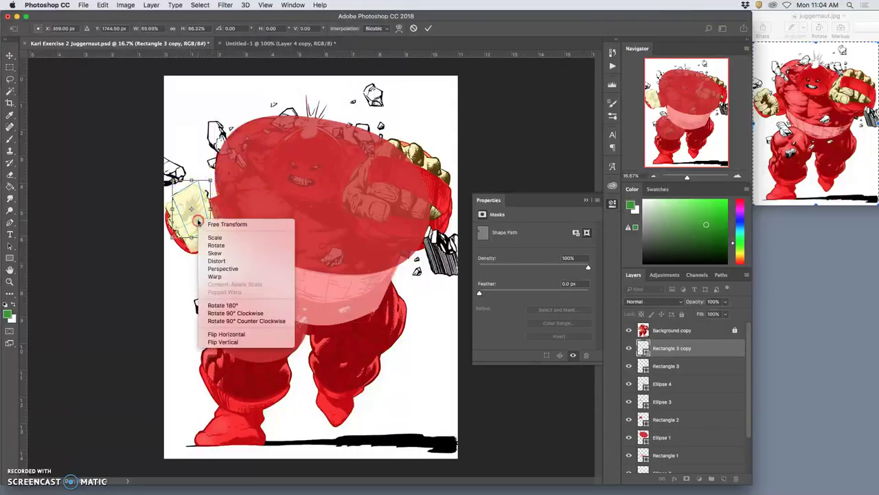
left_click(198, 221)
key("Return")
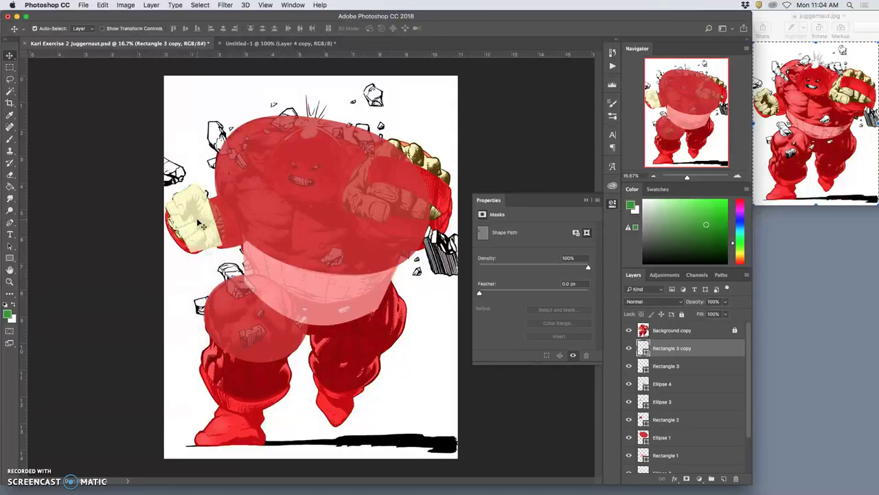
right_click(196, 212)
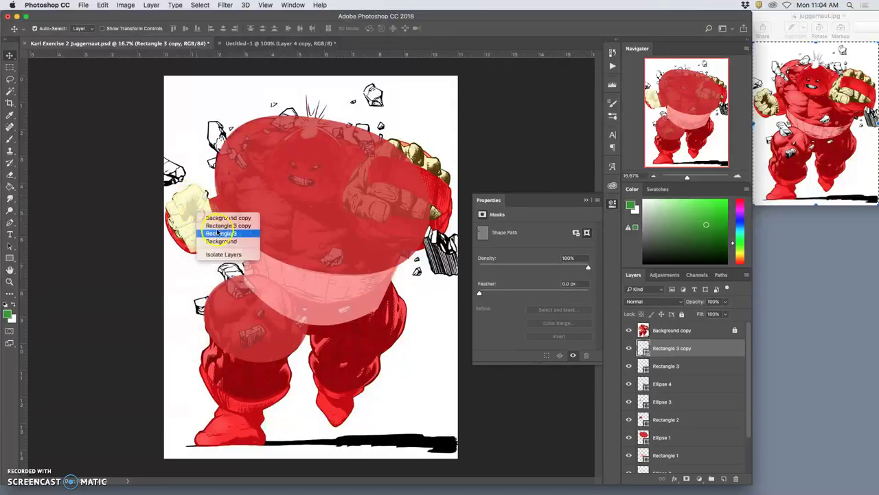
left_click(196, 219)
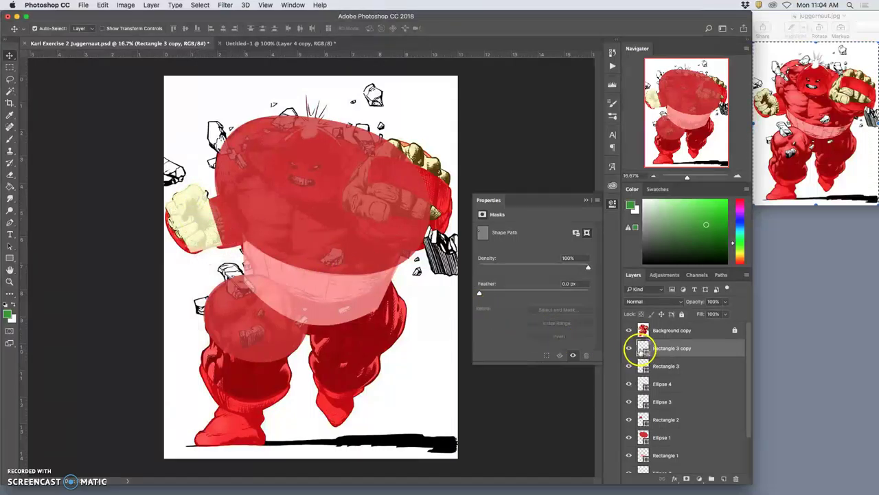
Toggle the Background copy overlay and the white Layer 1 to compare the blocked-in shapes with the original artwork
left_click(629, 332)
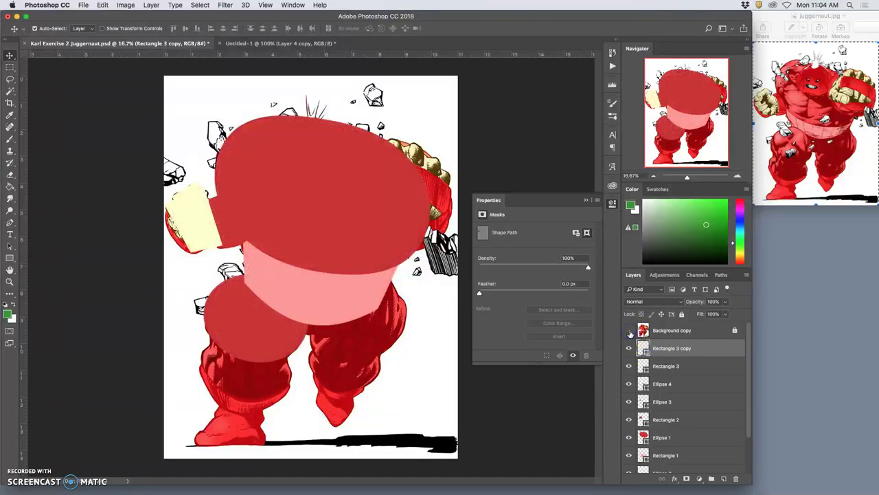
left_click(629, 331)
scroll(632, 450, "down", 2)
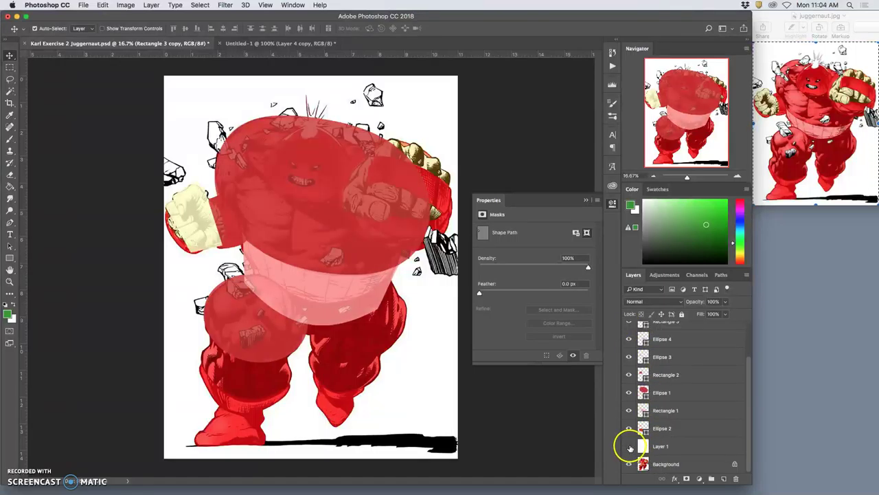
left_click(630, 447)
scroll(635, 329, "up", 2)
left_click(629, 330)
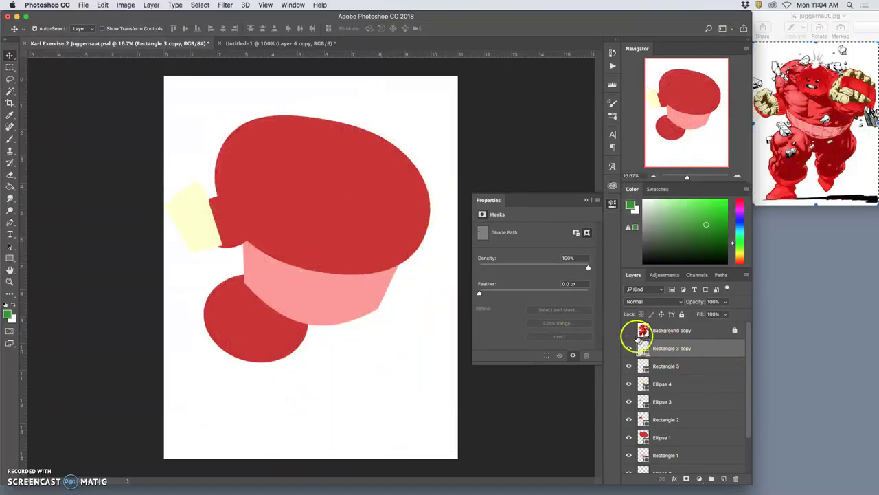
left_click(630, 331)
scroll(683, 387, "down", 2)
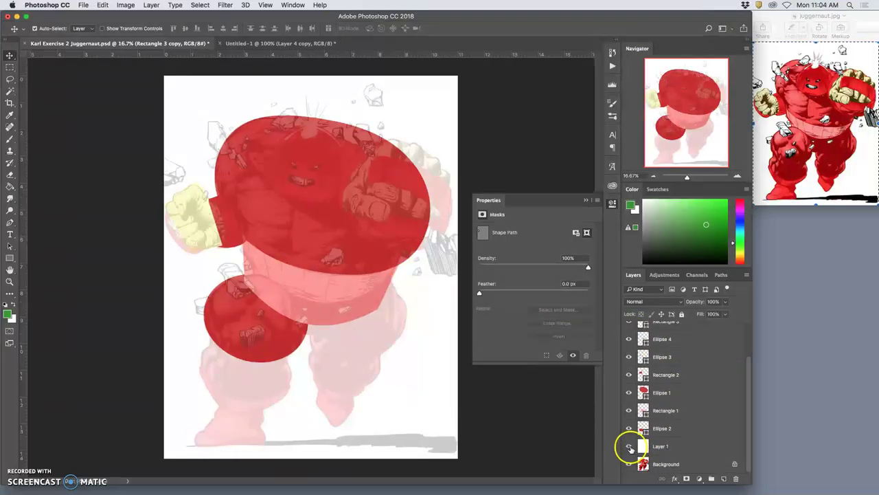
left_click(630, 447)
left_click(630, 446)
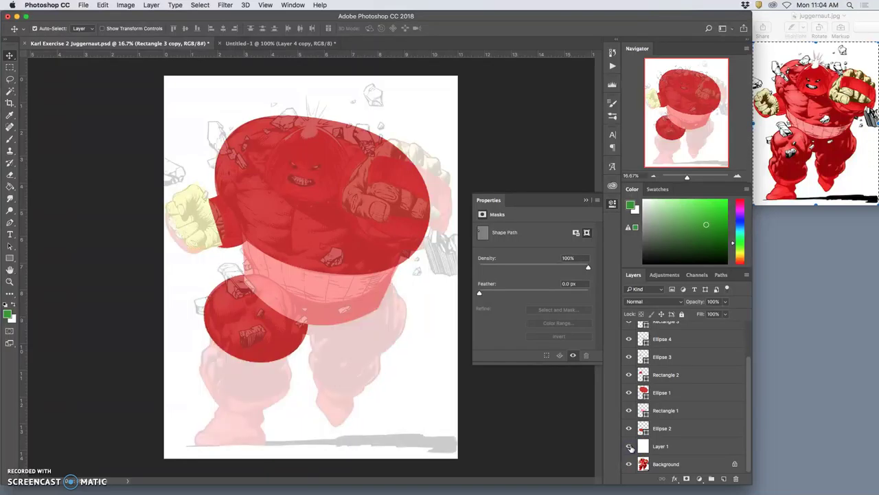
left_click(629, 446)
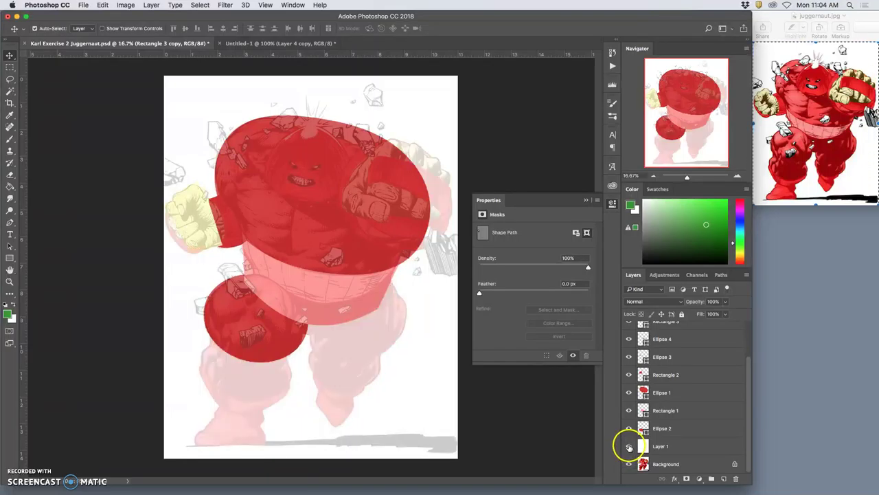
left_click(391, 314)
left_click(340, 273)
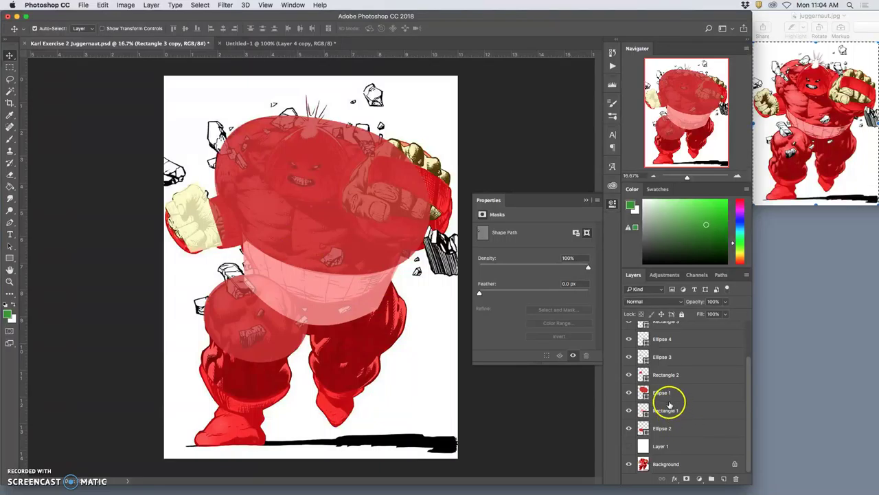
Draw an ellipse of about 635 × 937 px over the yellow fist and fill it with red cc3333 sampled from the thigh shape
left_click(10, 258)
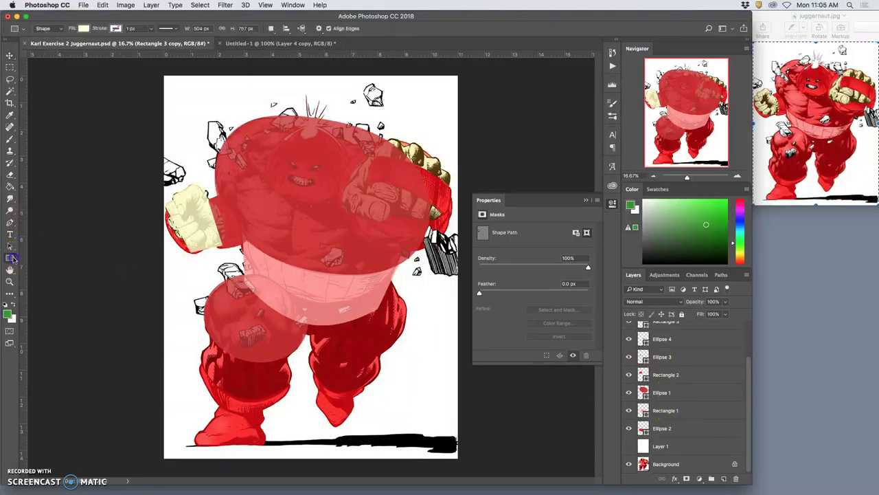
left_click(39, 274)
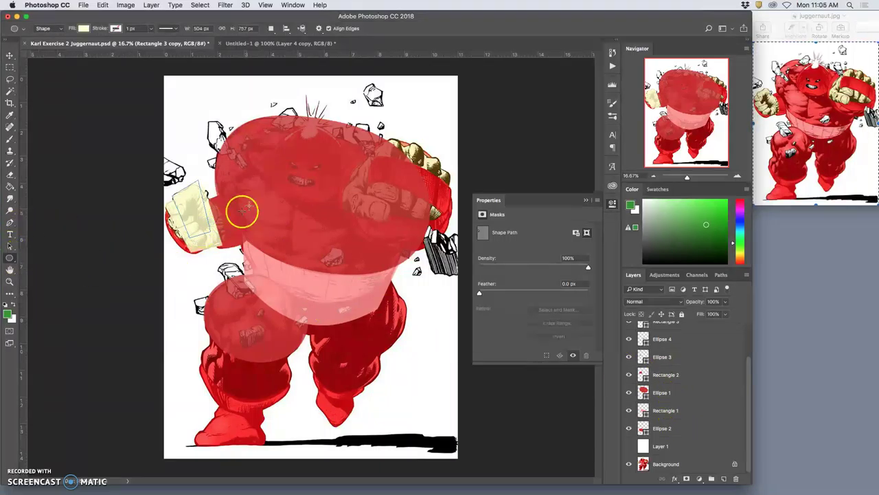
left_click_drag(229, 180, 176, 246)
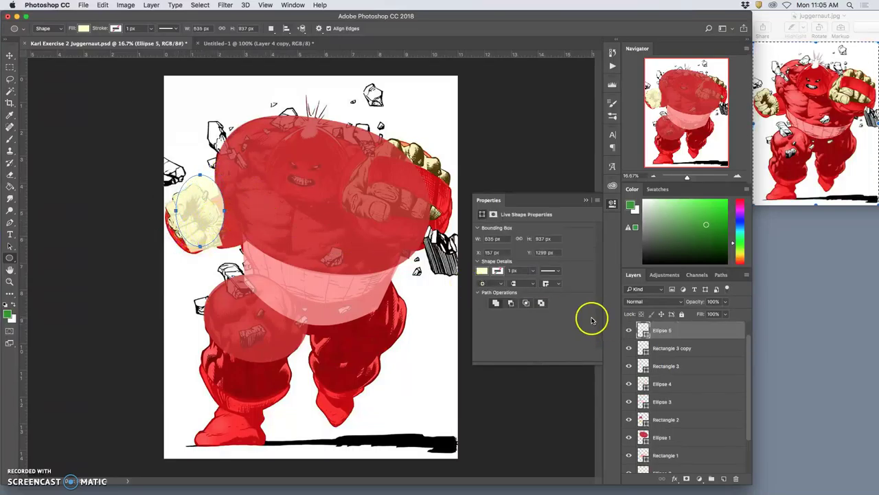
double_click(643, 330)
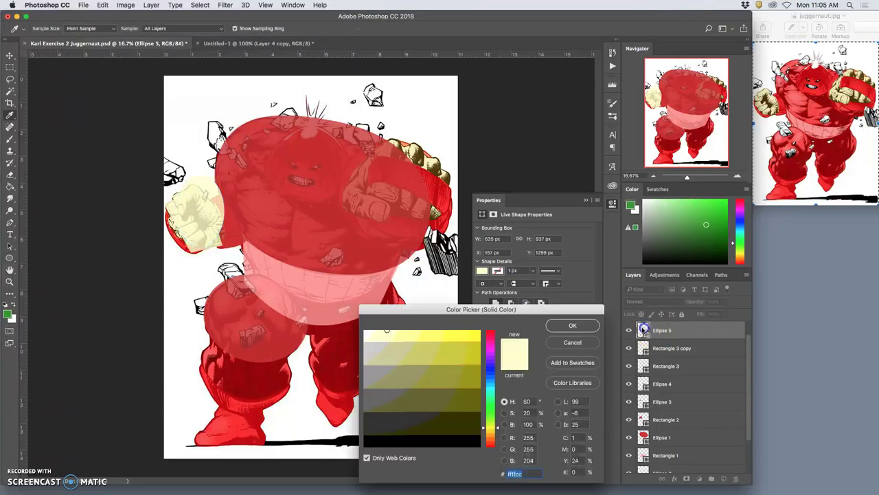
left_click(272, 320)
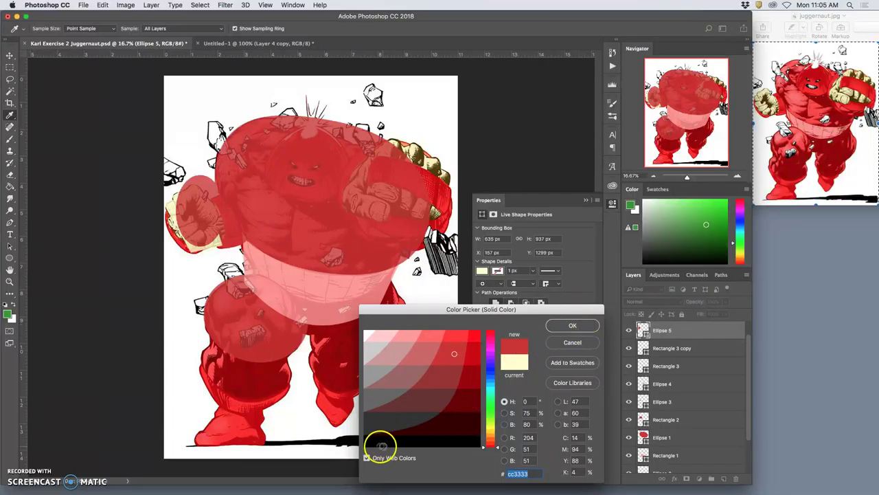
left_click(583, 325)
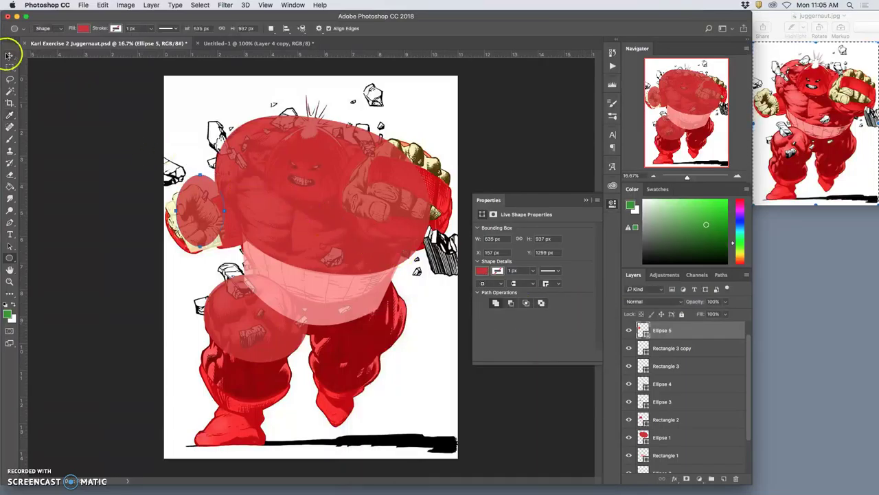
Start a free transform on the red ellipse over the fist
key("super+t")
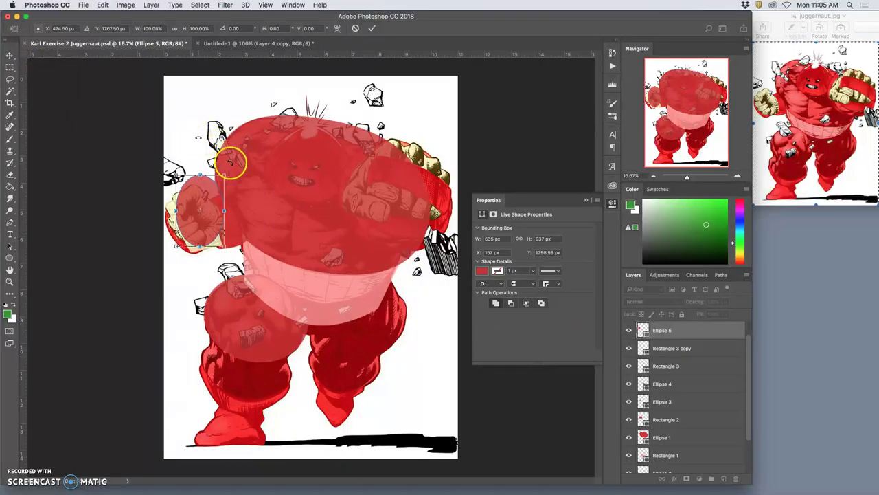